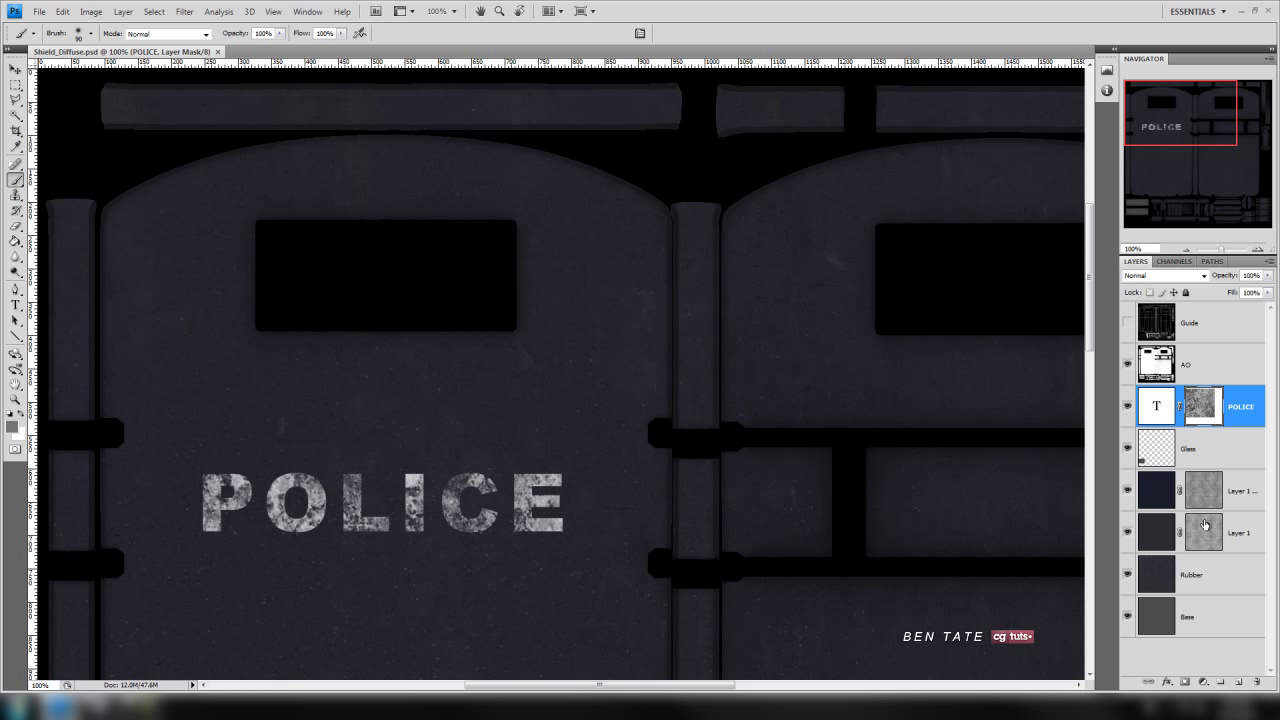
- Adjust the Levels of Layer 1's mask to input values of 10, 0.76 and 205
click(1201, 538)
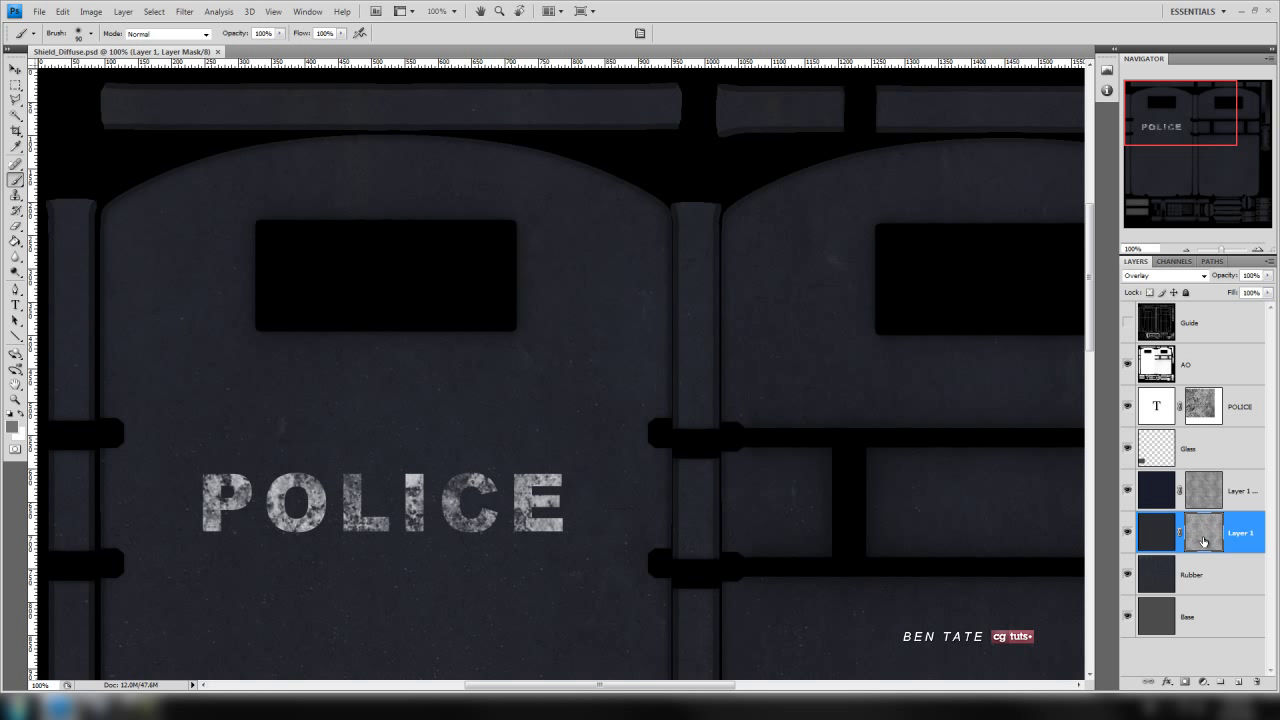
click(91, 11)
mouse_move(118, 46)
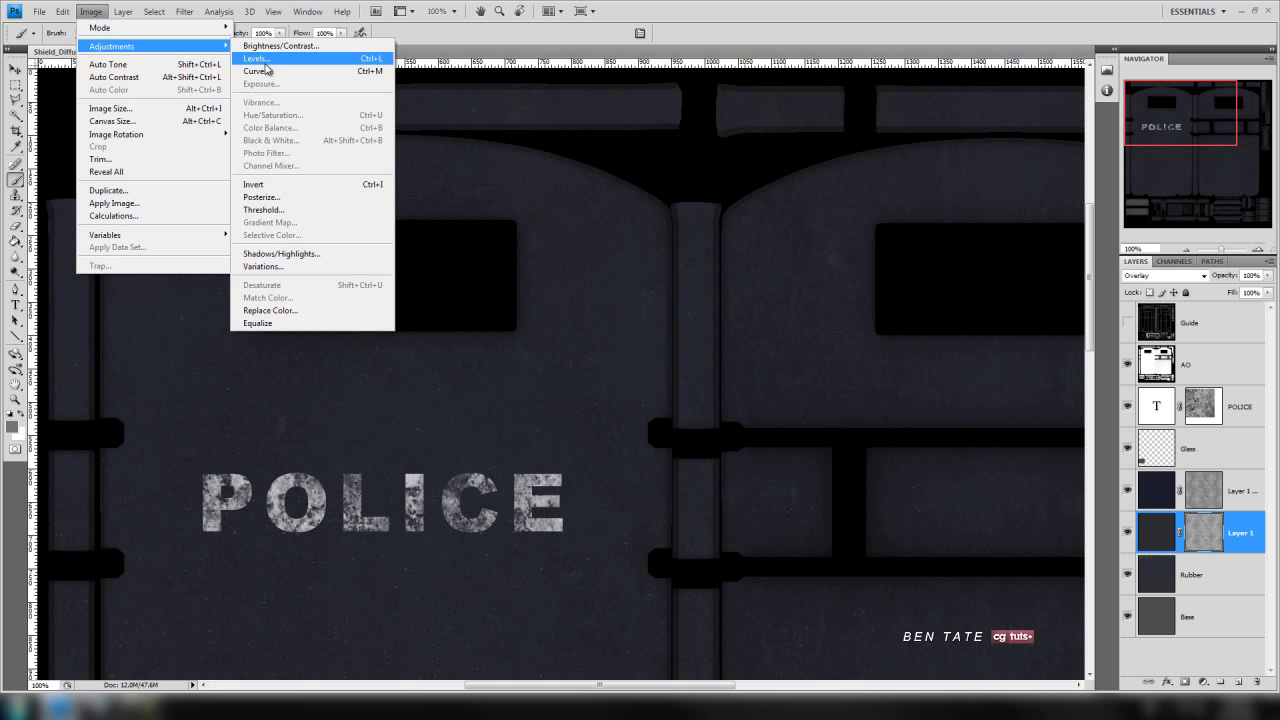
click(265, 61)
drag(826, 246, 816, 177)
drag(684, 321, 692, 327)
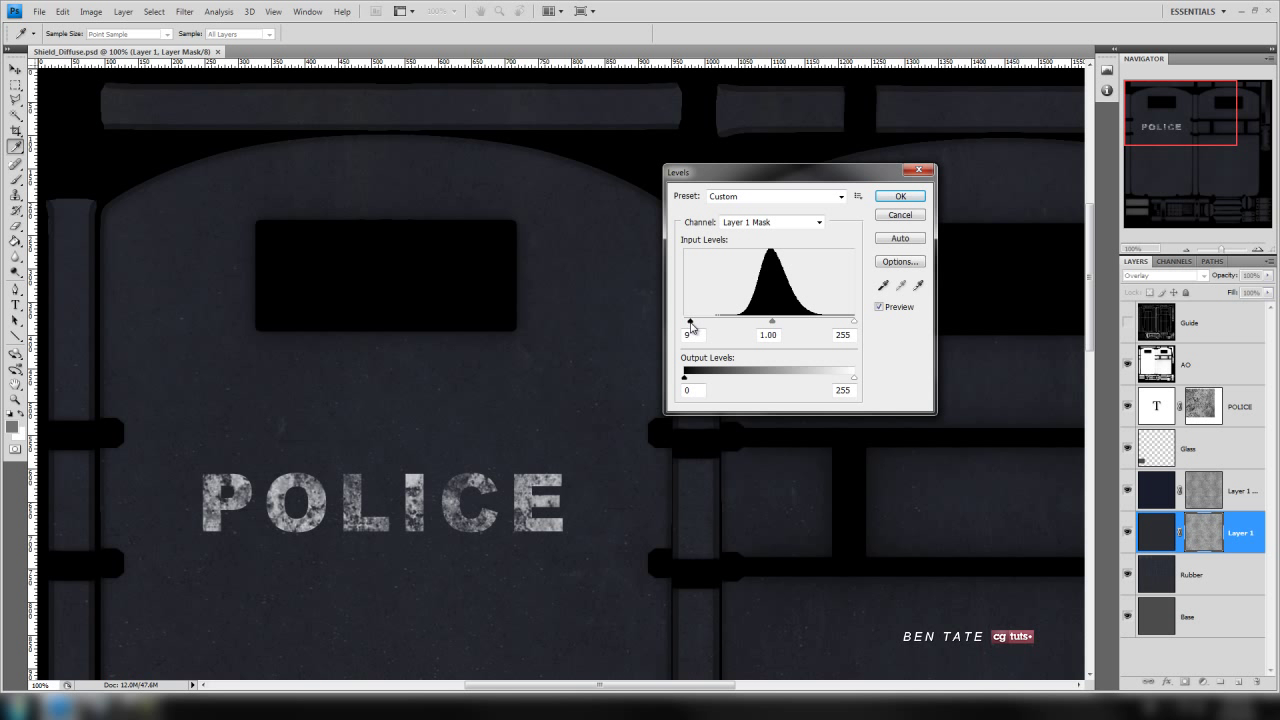
click(691, 325)
drag(770, 326, 785, 328)
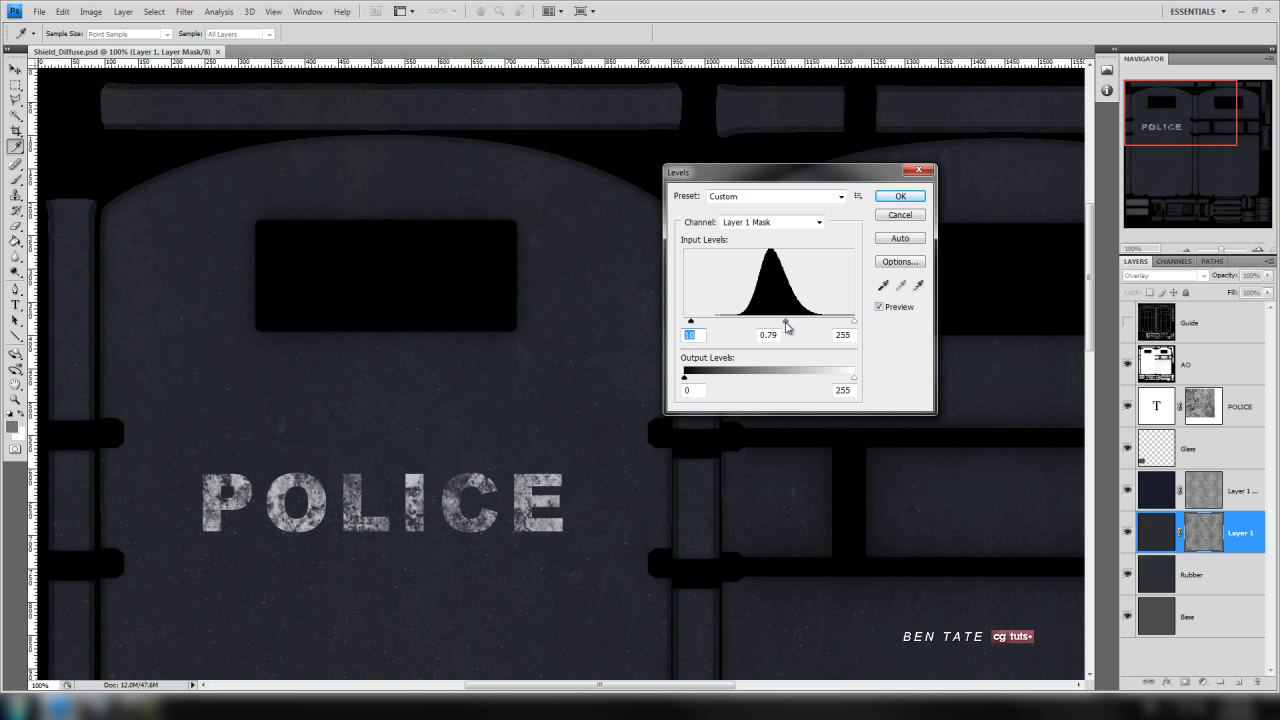
drag(786, 325, 790, 330)
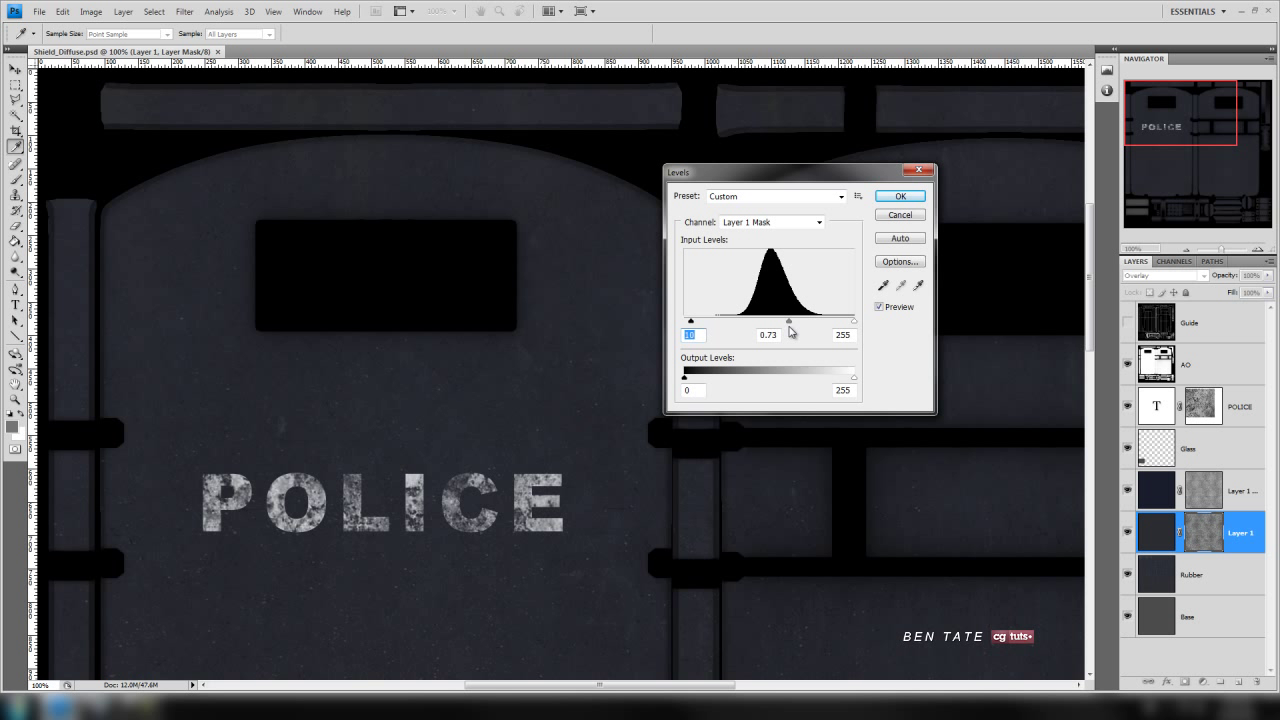
key(Tab)
drag(855, 324, 823, 332)
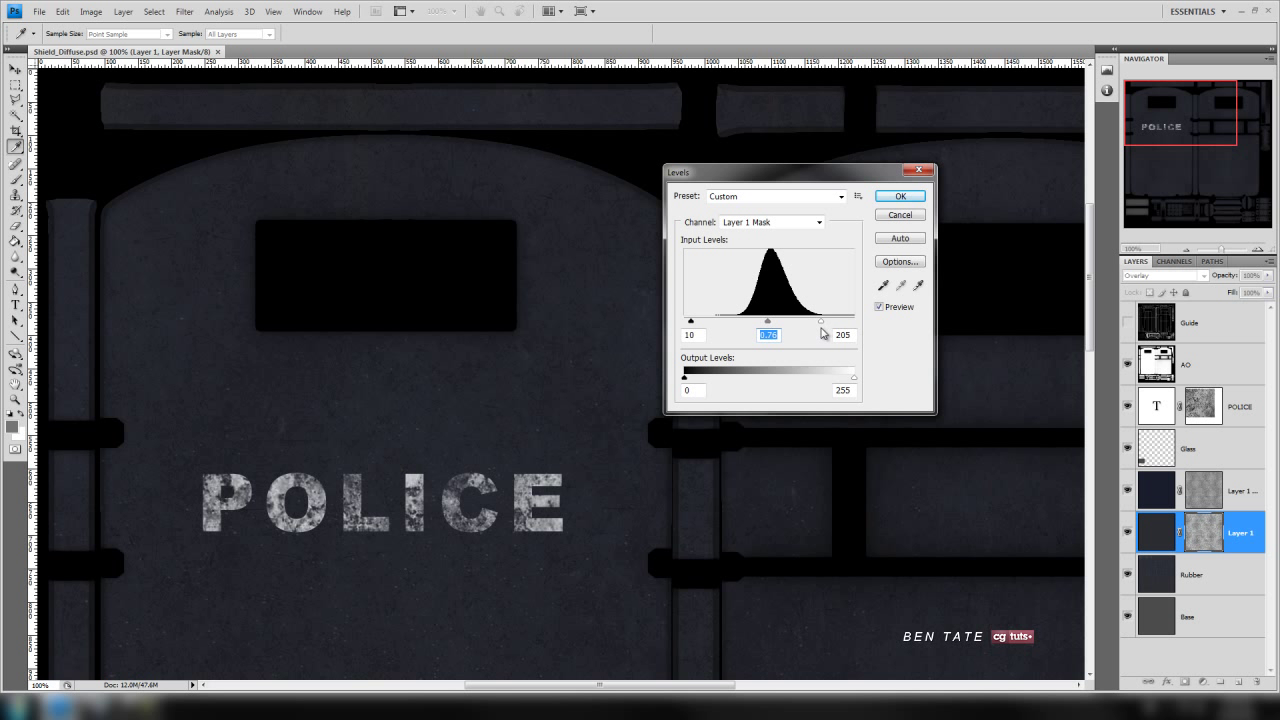
key(Tab)
click(900, 196)
- Adjust the POLICE layer mask's Brightness/Contrast to a brightness of -10 and a contrast of 100
mouse_move(1180, 132)
mouse_down()
mouse_move(1140, 206)
mouse_move(1188, 212)
mouse_move(1249, 121)
mouse_move(1127, 111)
mouse_move(1112, 133)
mouse_up()
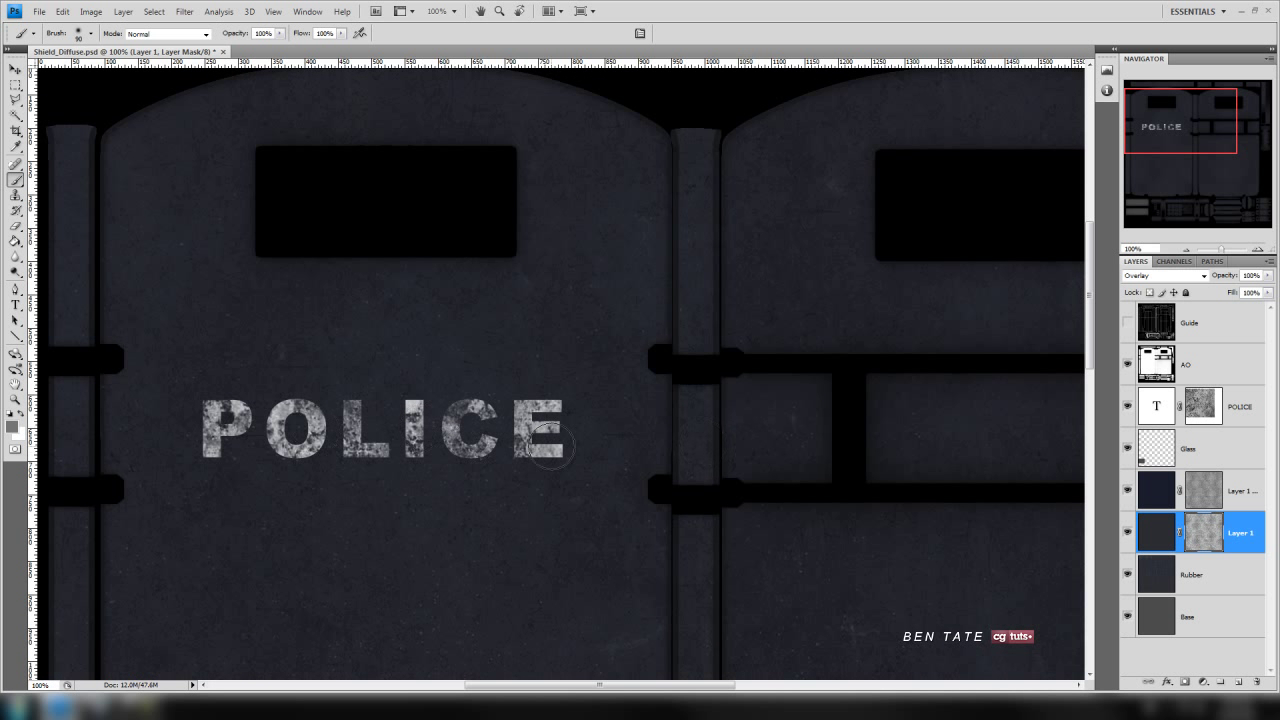
click(1209, 407)
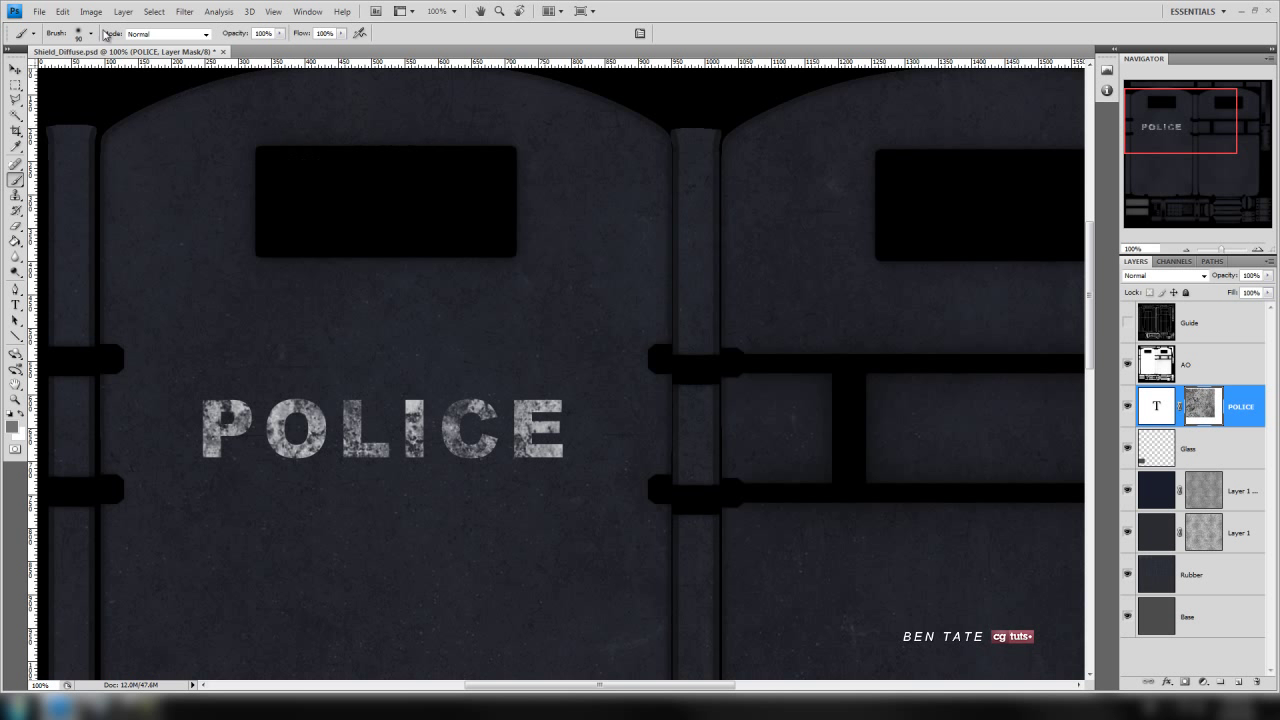
click(90, 11)
mouse_move(95, 46)
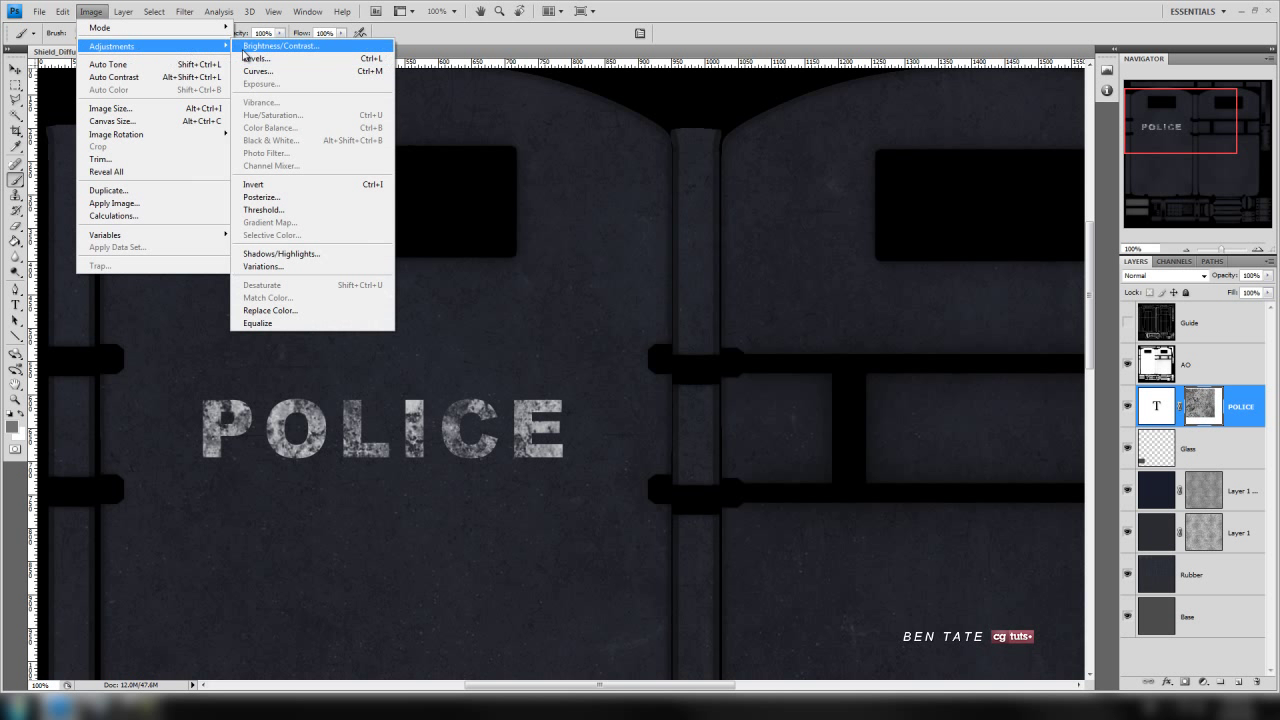
click(250, 47)
drag(784, 208, 824, 247)
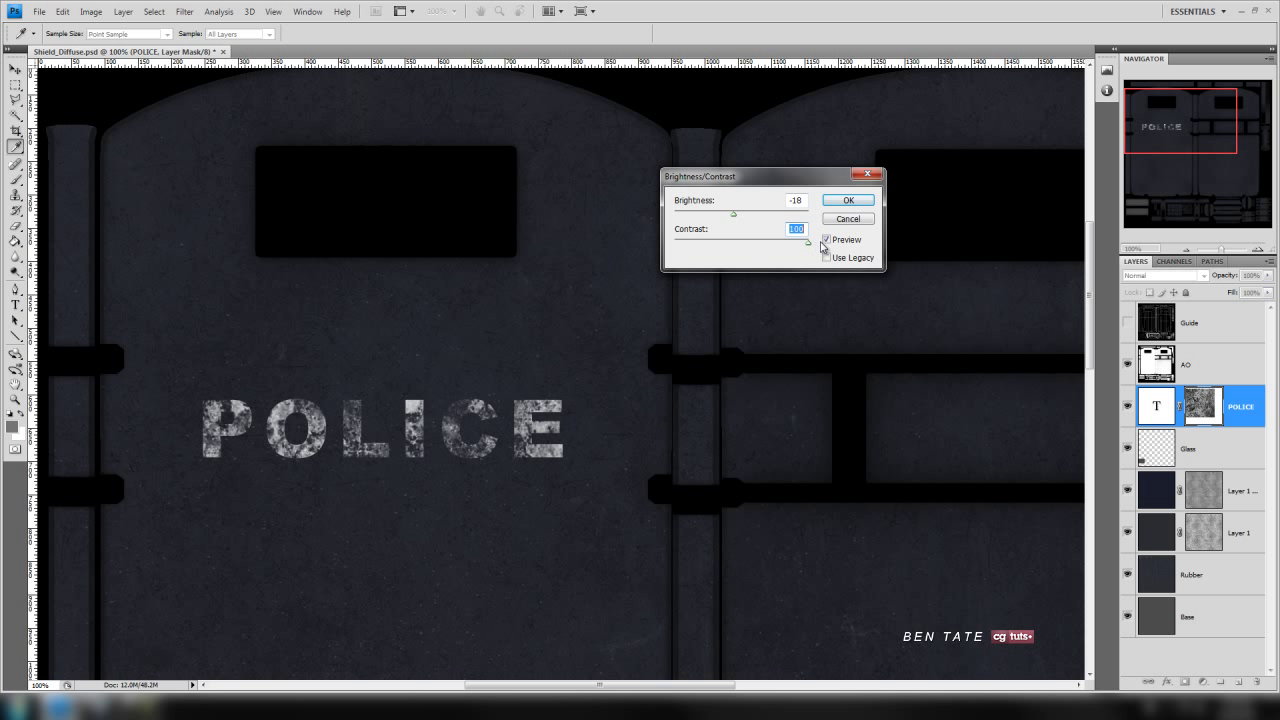
drag(735, 215, 739, 219)
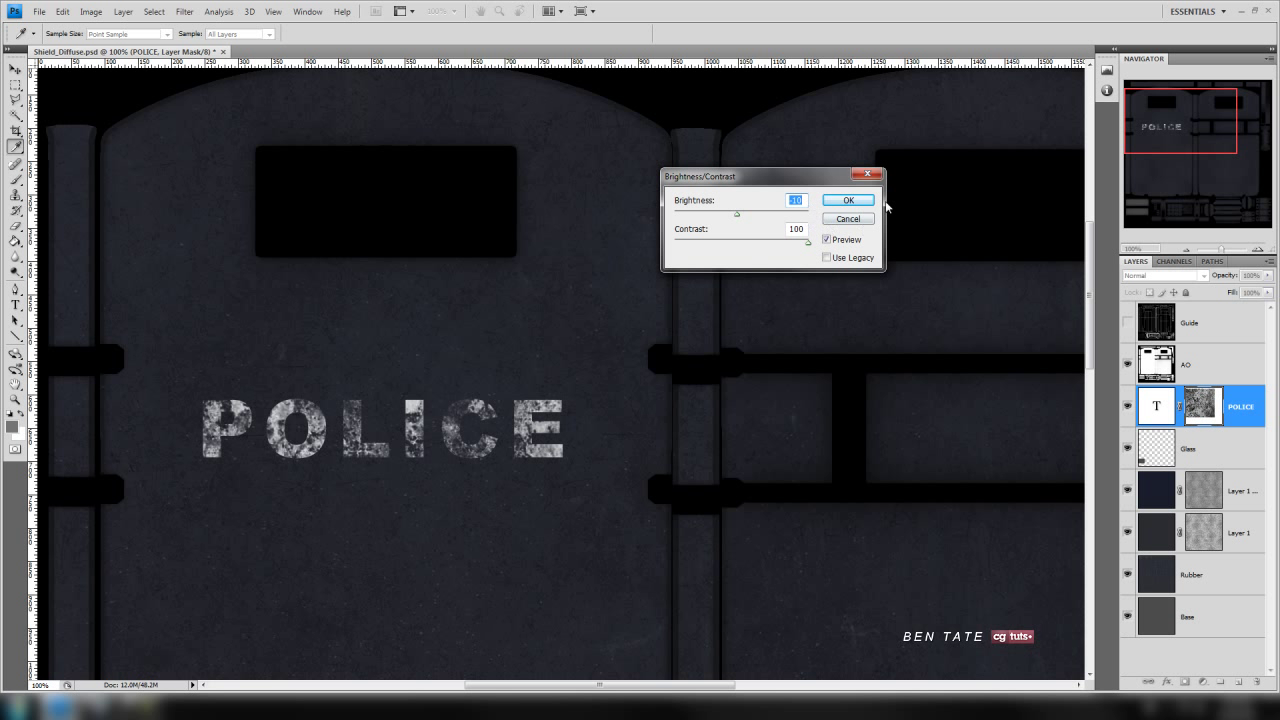
click(848, 201)
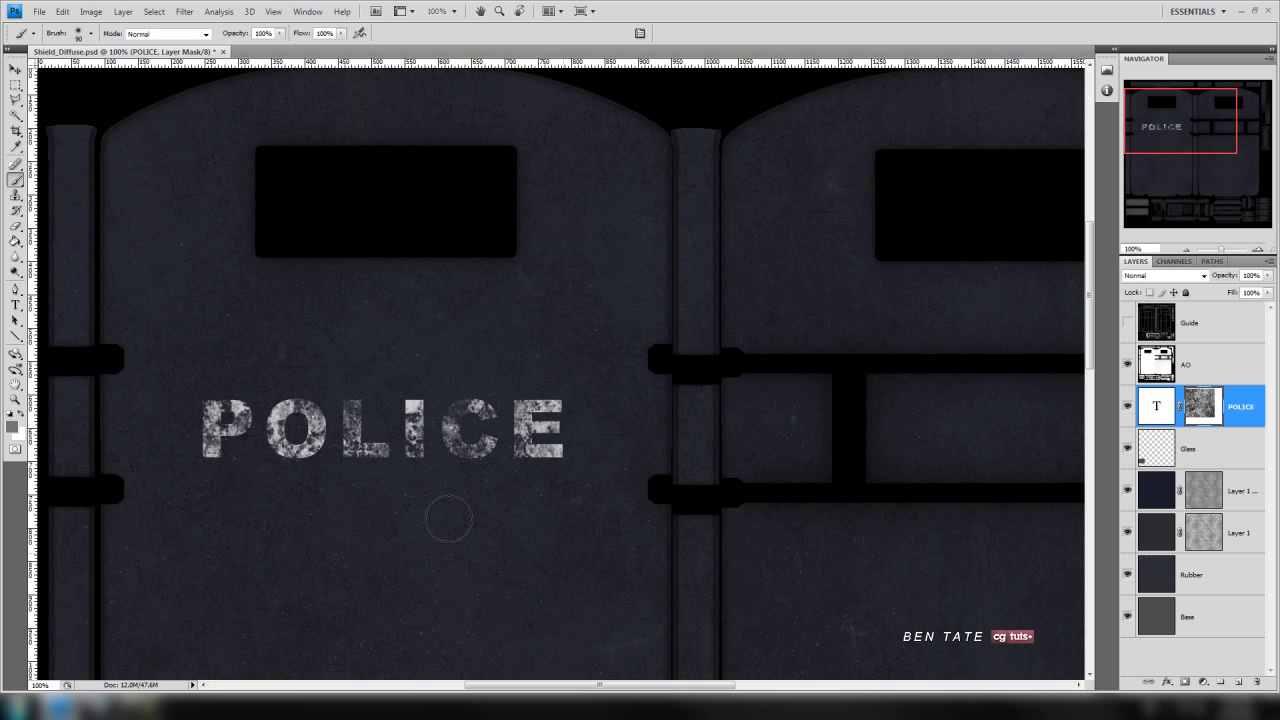
- Show the Guide layer's wireframe and make a rectangular selection around the two grey glass panels in the texture's lower-left corner
mouse_move(1168, 116)
mouse_down()
mouse_move(1152, 127)
mouse_move(1154, 169)
mouse_move(1134, 102)
mouse_move(1222, 106)
mouse_move(1240, 122)
mouse_move(1222, 180)
mouse_move(1136, 194)
mouse_up()
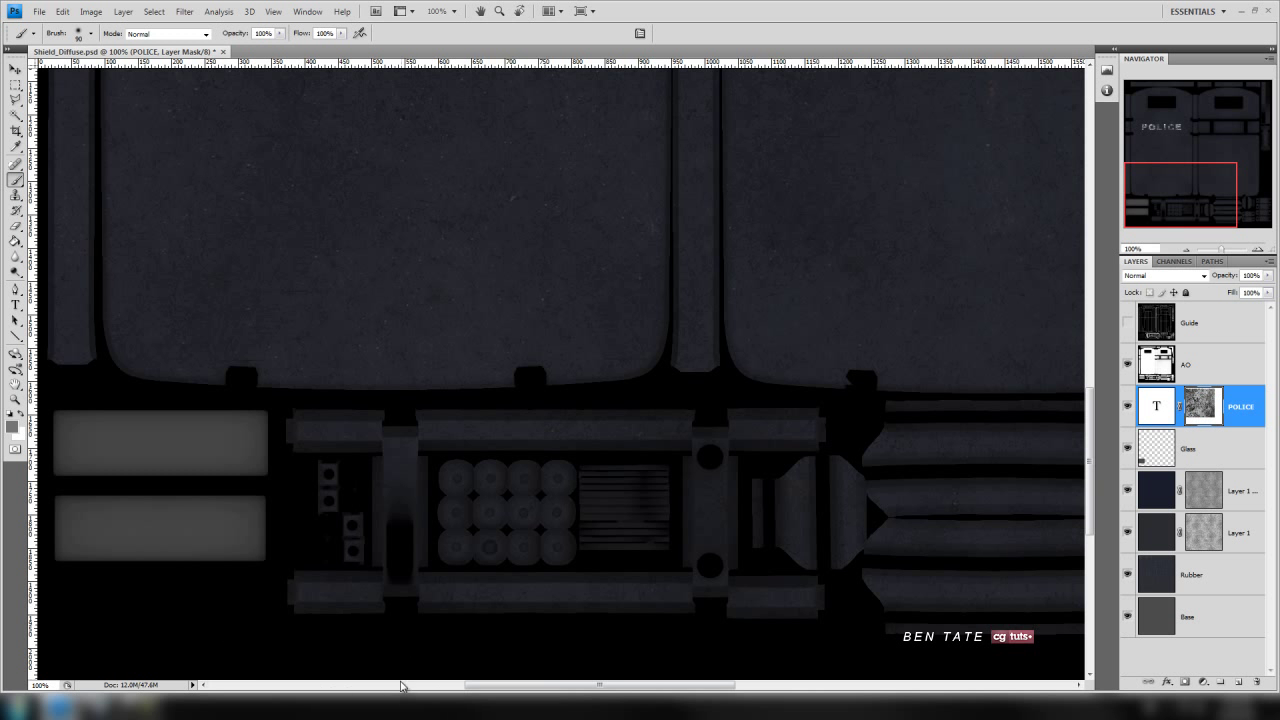
drag(560, 677, 826, 526)
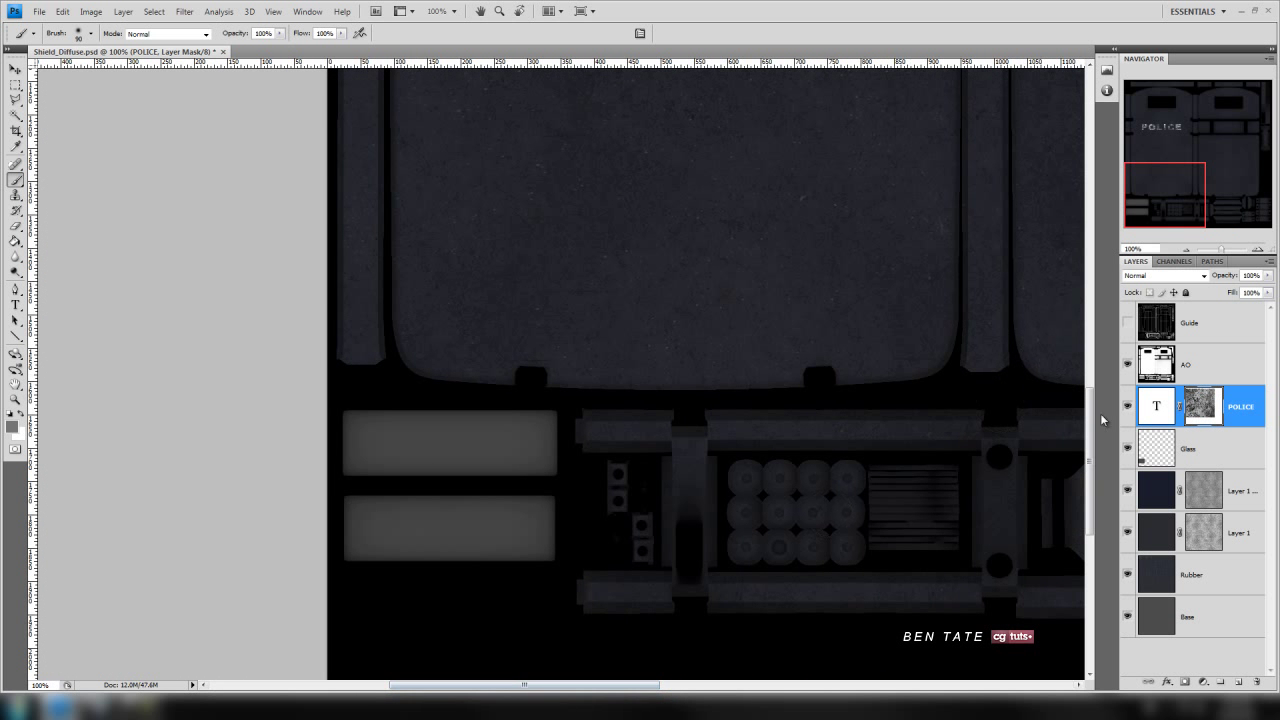
drag(1089, 420, 1089, 456)
click(1127, 322)
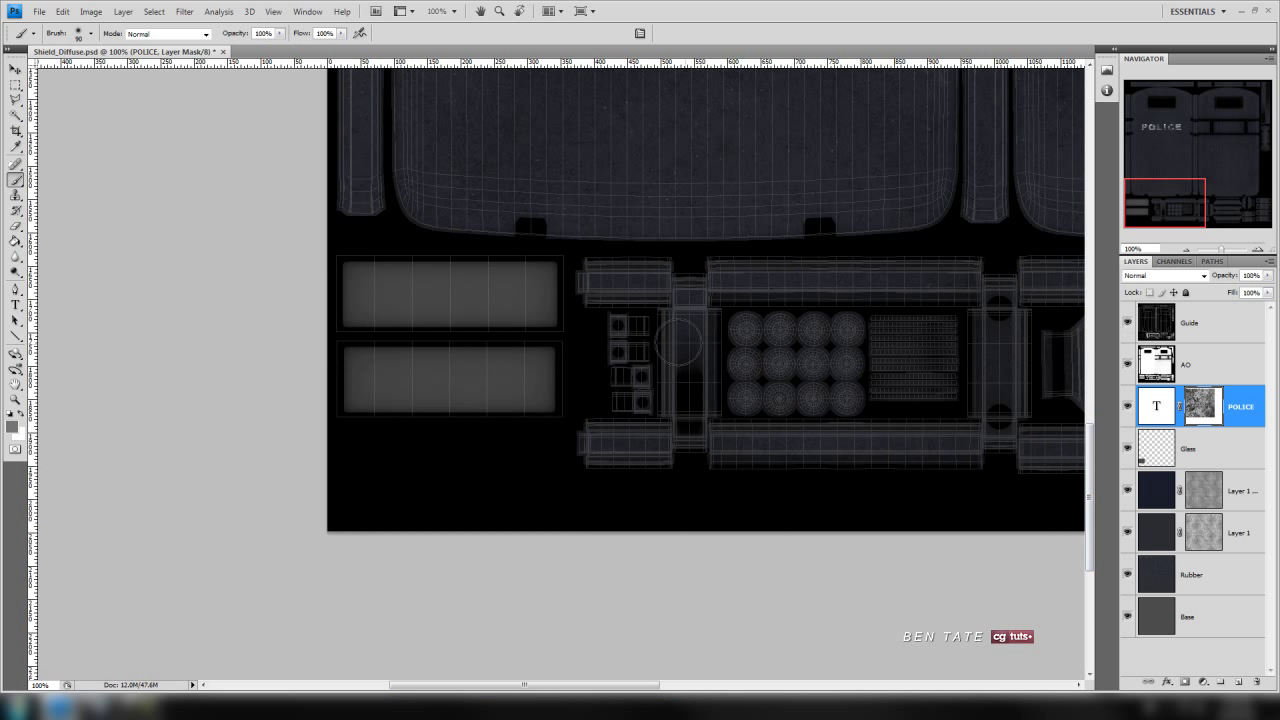
click(15, 85)
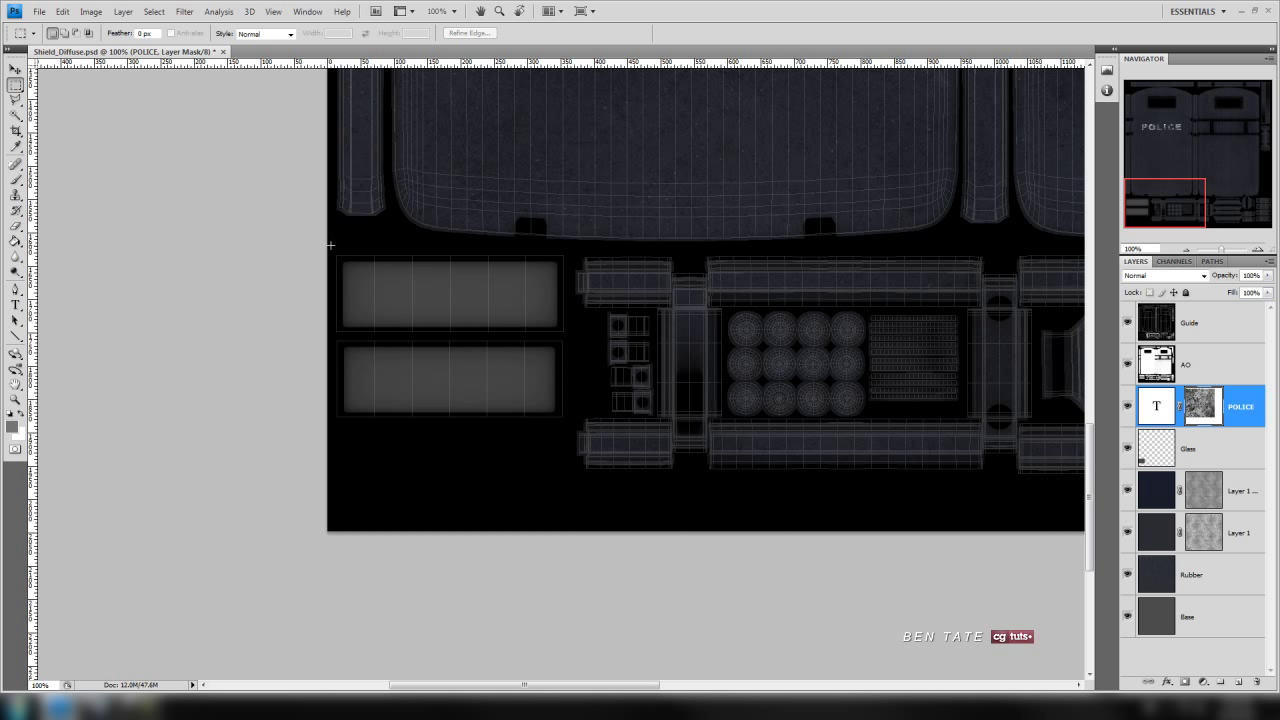
drag(558, 424, 570, 431)
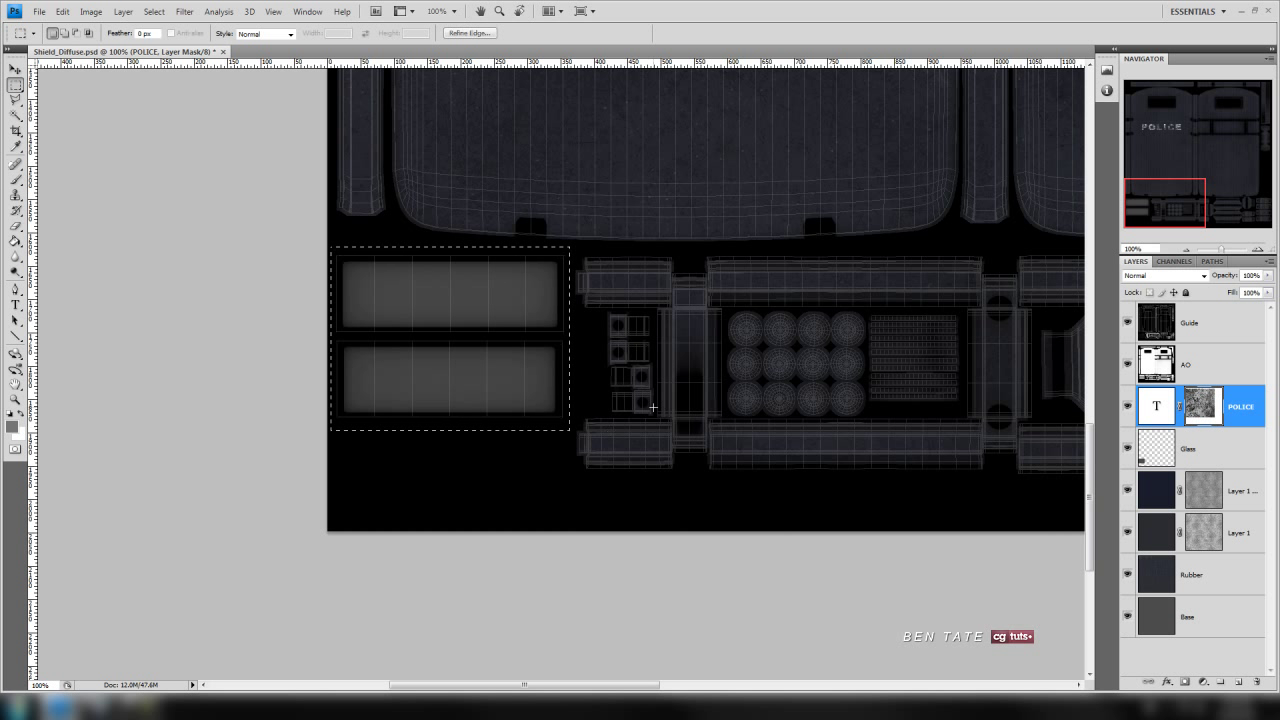
- Add a new layer named Glass Dirt and place it between the POLICE and Glass layers
click(1239, 685)
double_click(1192, 407)
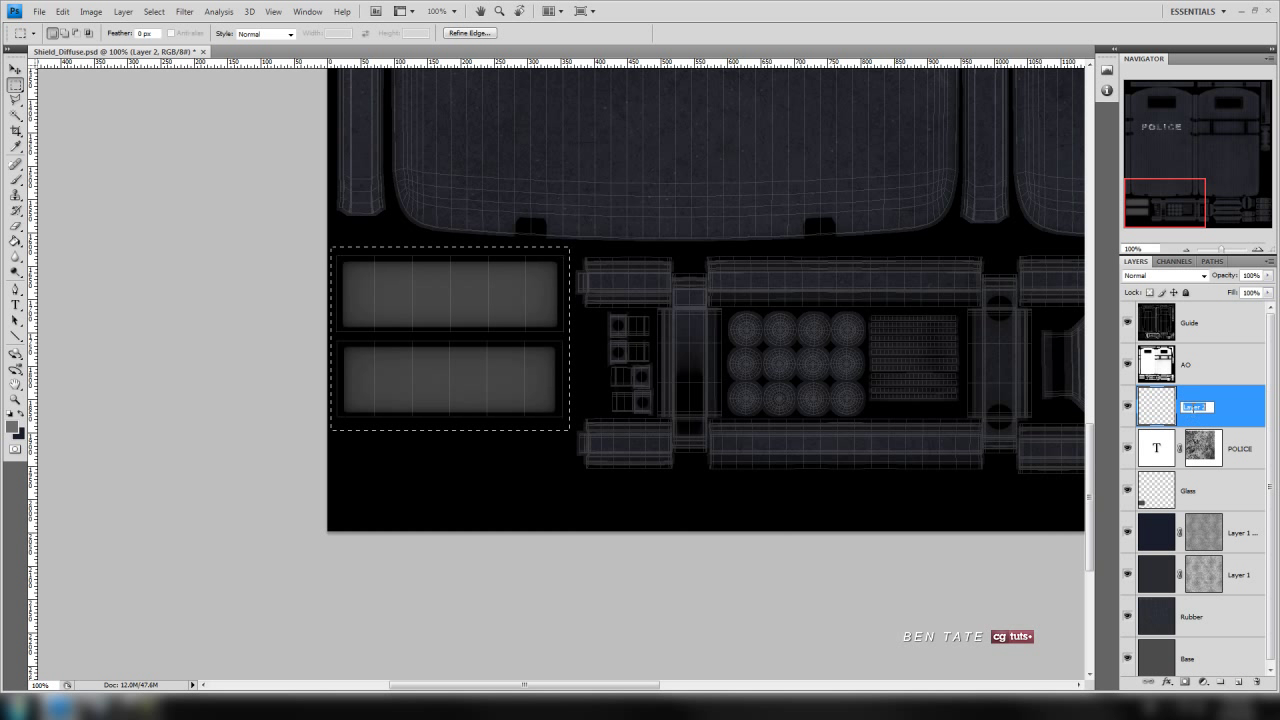
text(d)
text(lass Dirt)
key(Return)
drag(1222, 406, 1219, 465)
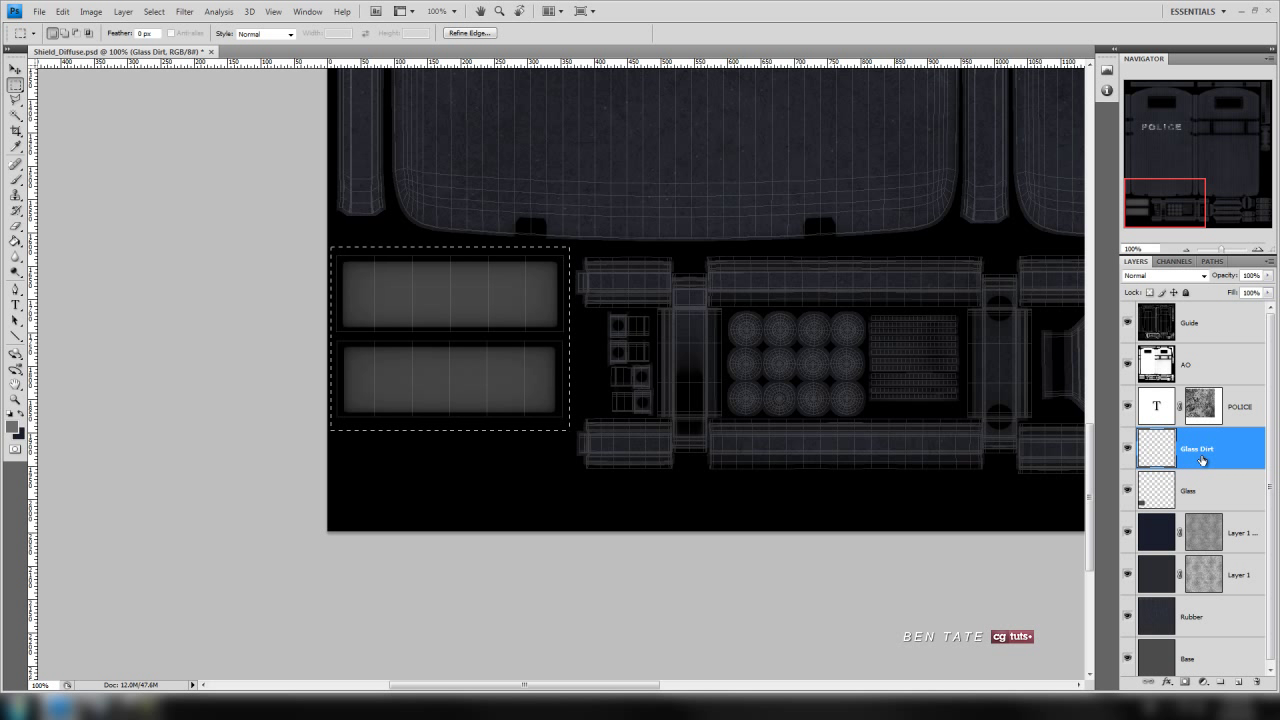
- Set the foreground colour to black (000000)
click(14, 428)
drag(495, 326, 455, 348)
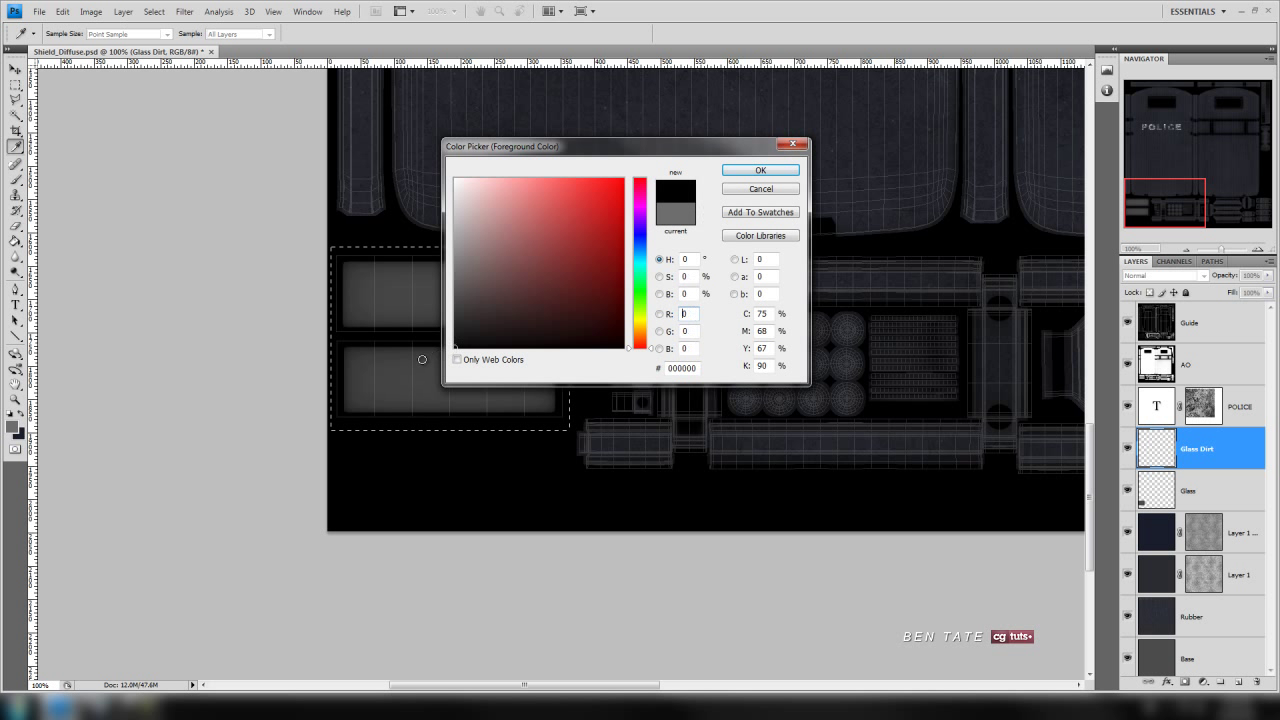
click(760, 170)
key(m)
- Paint black dirt around the edges of both glass panels on the Glass Dirt layer with a soft round 90 px brush
click(16, 180)
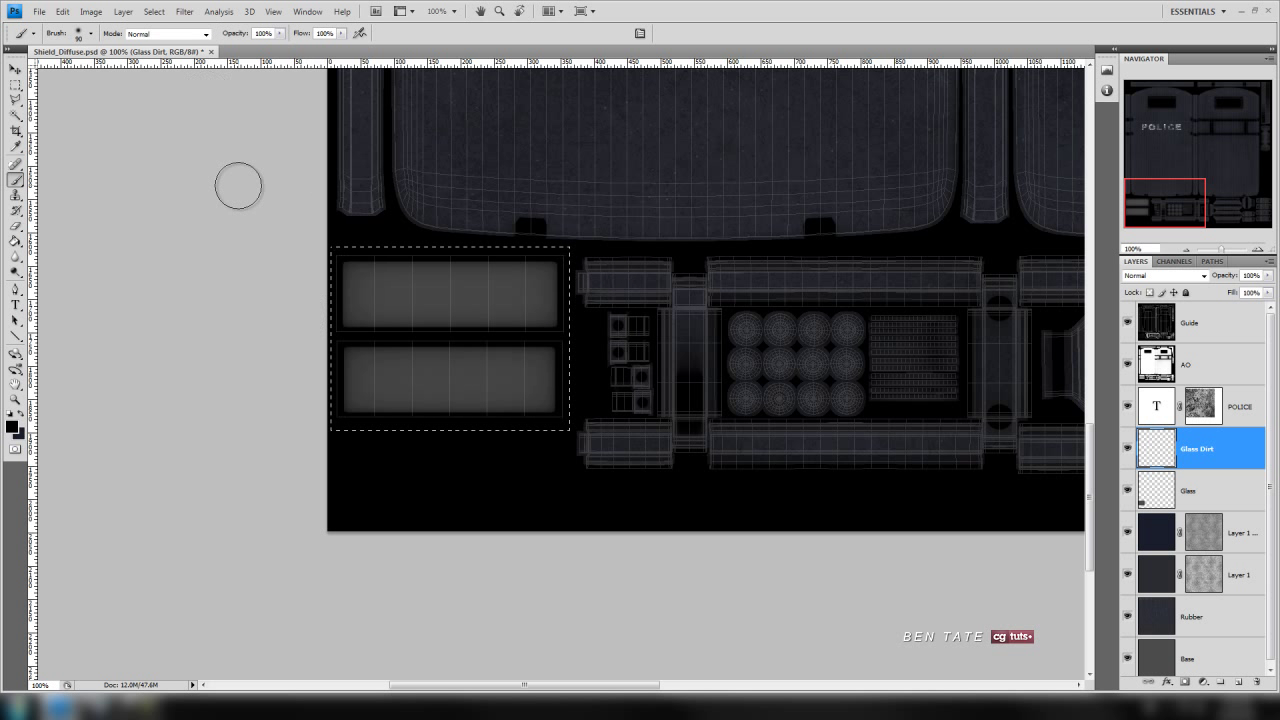
click(91, 33)
drag(154, 194, 150, 230)
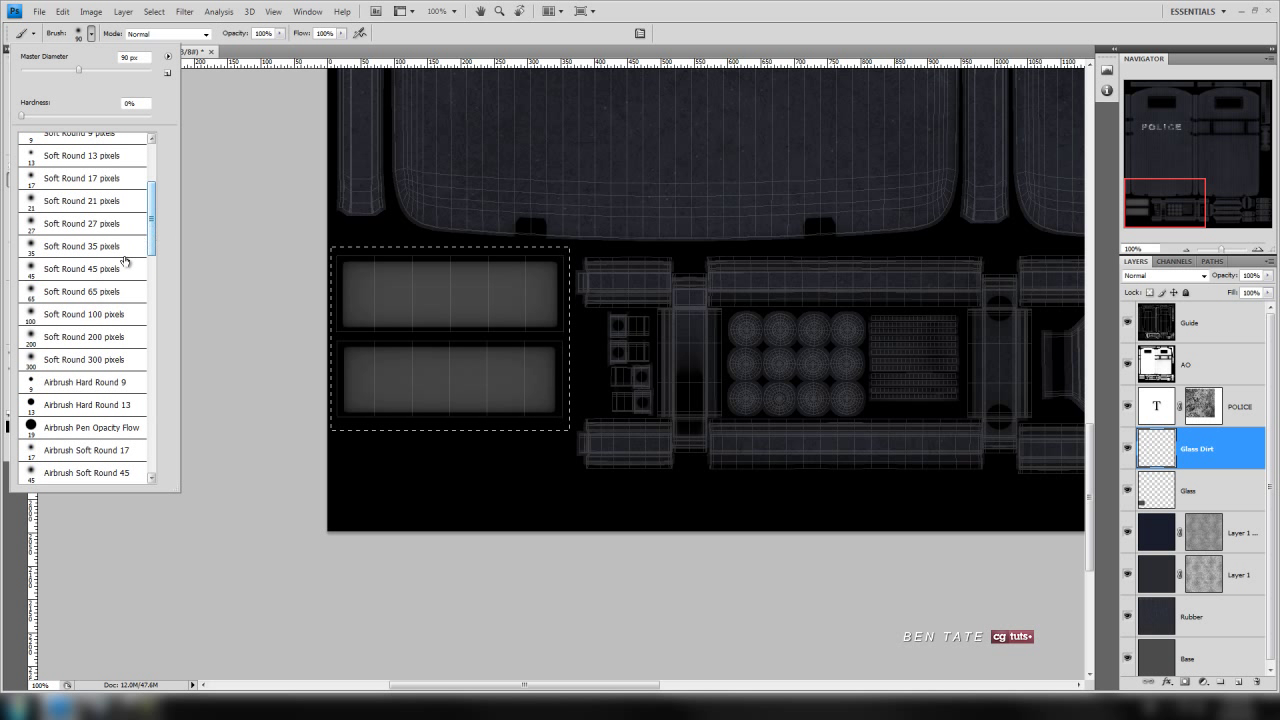
click(88, 300)
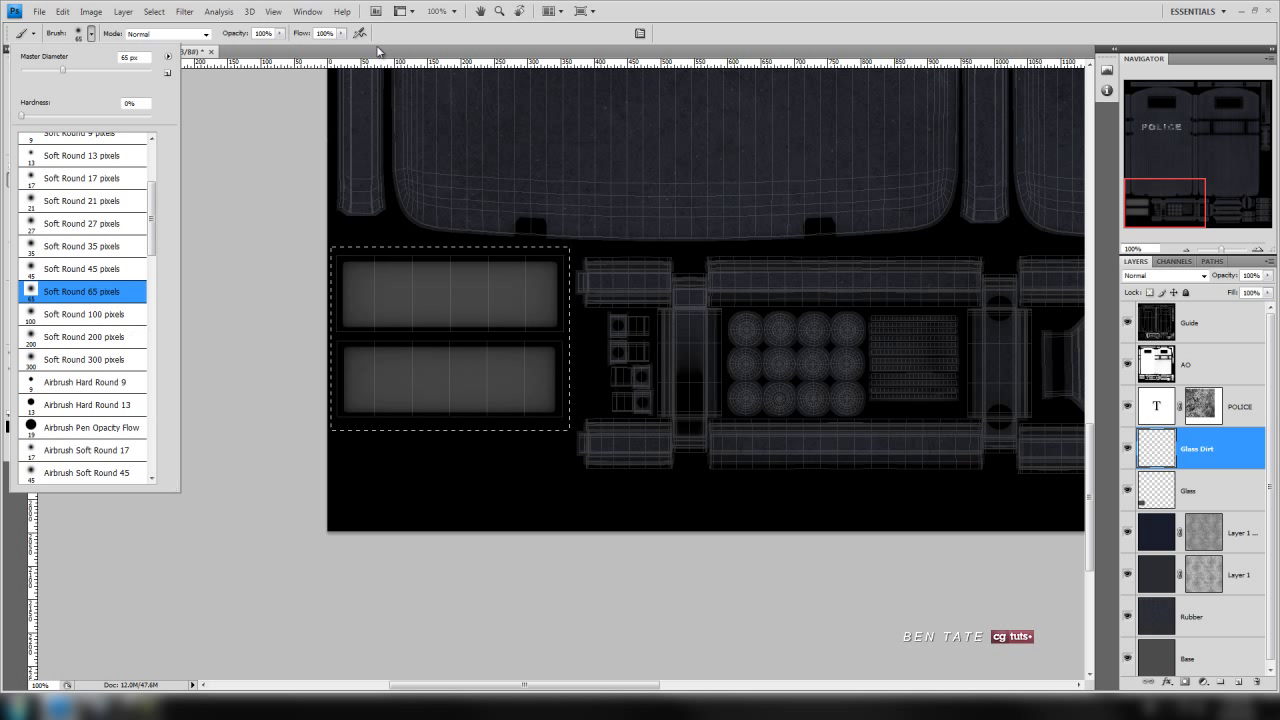
click(472, 42)
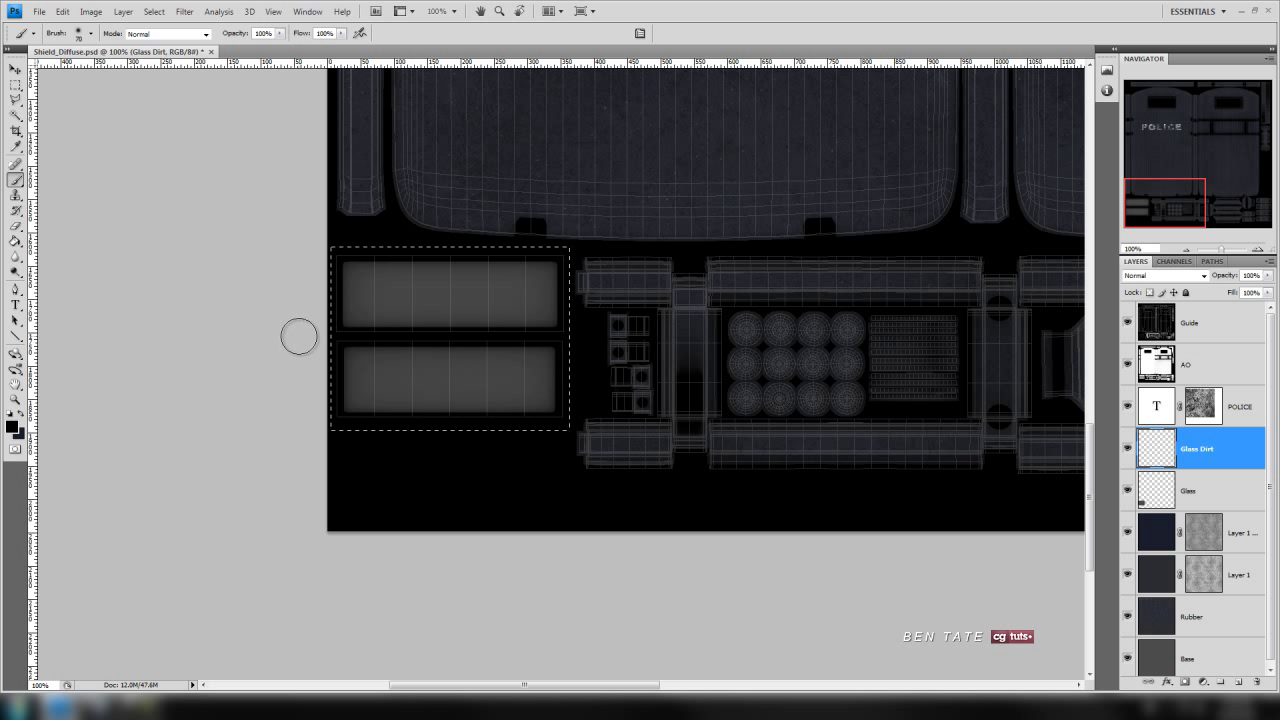
key(bracketright)
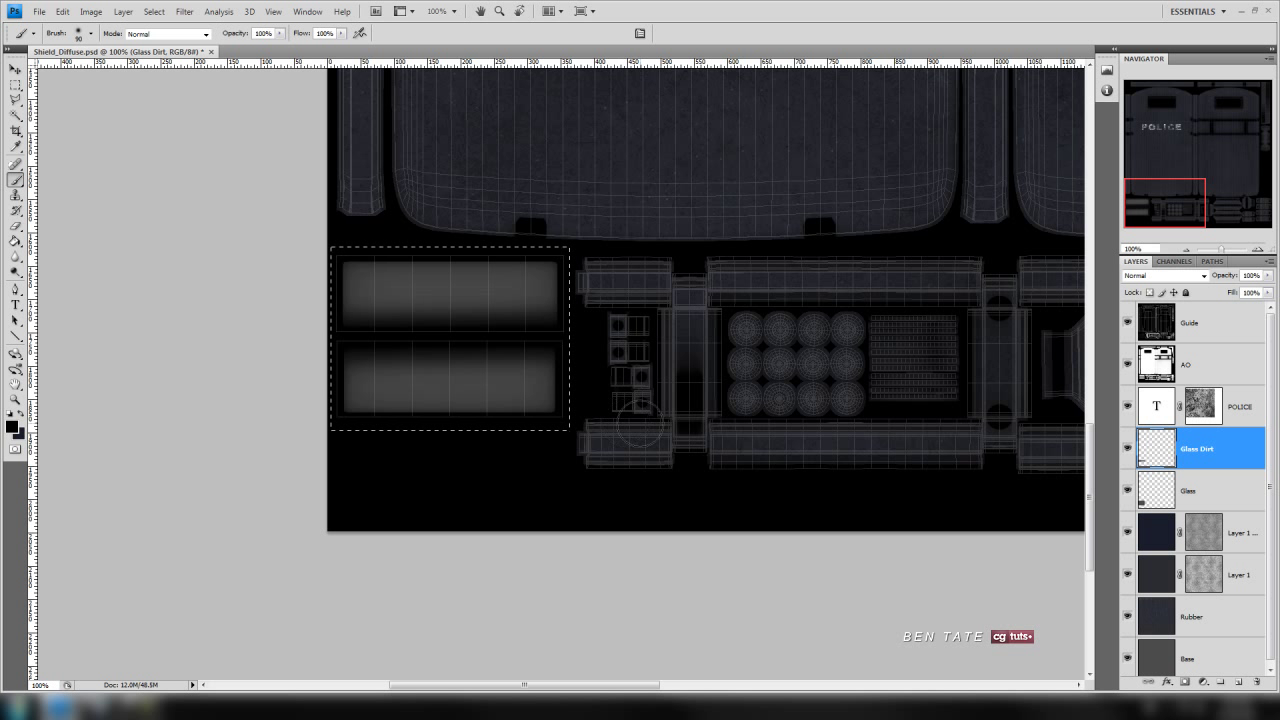
drag(297, 334, 579, 337)
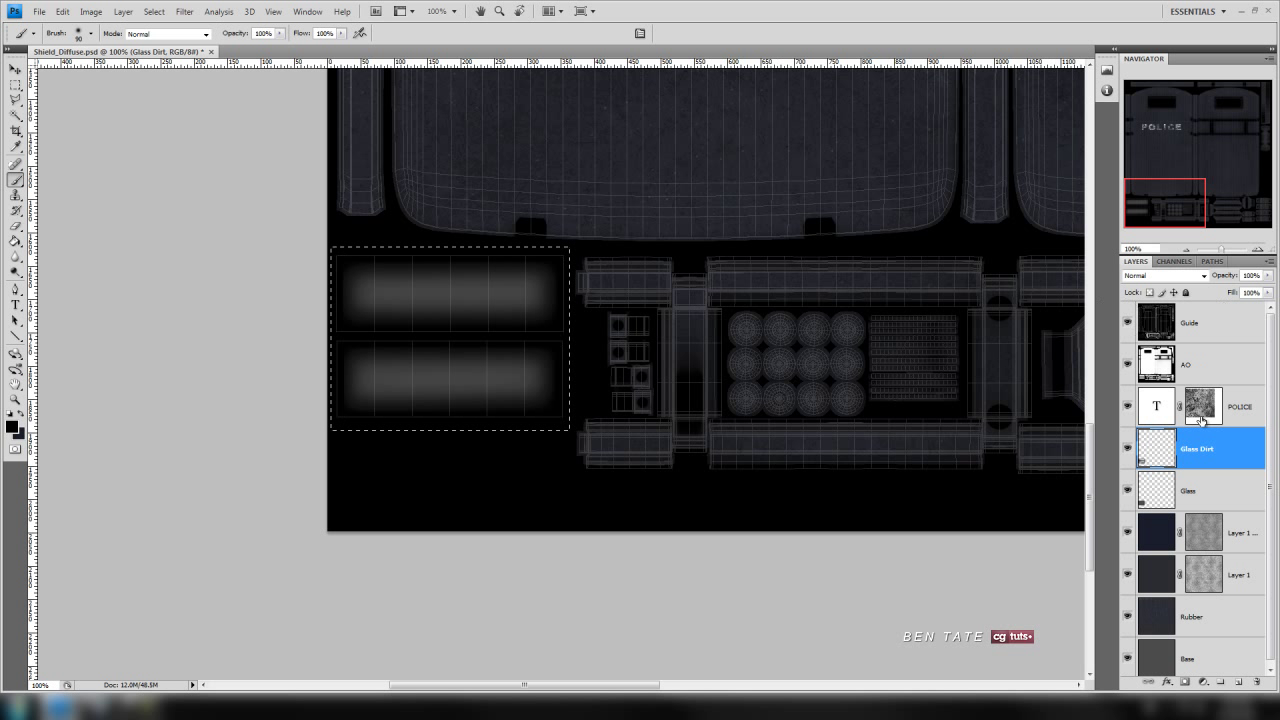
- Deselect the glass panels and check the painted edges with the Guide wireframe hidden, then show it again
click(1127, 322)
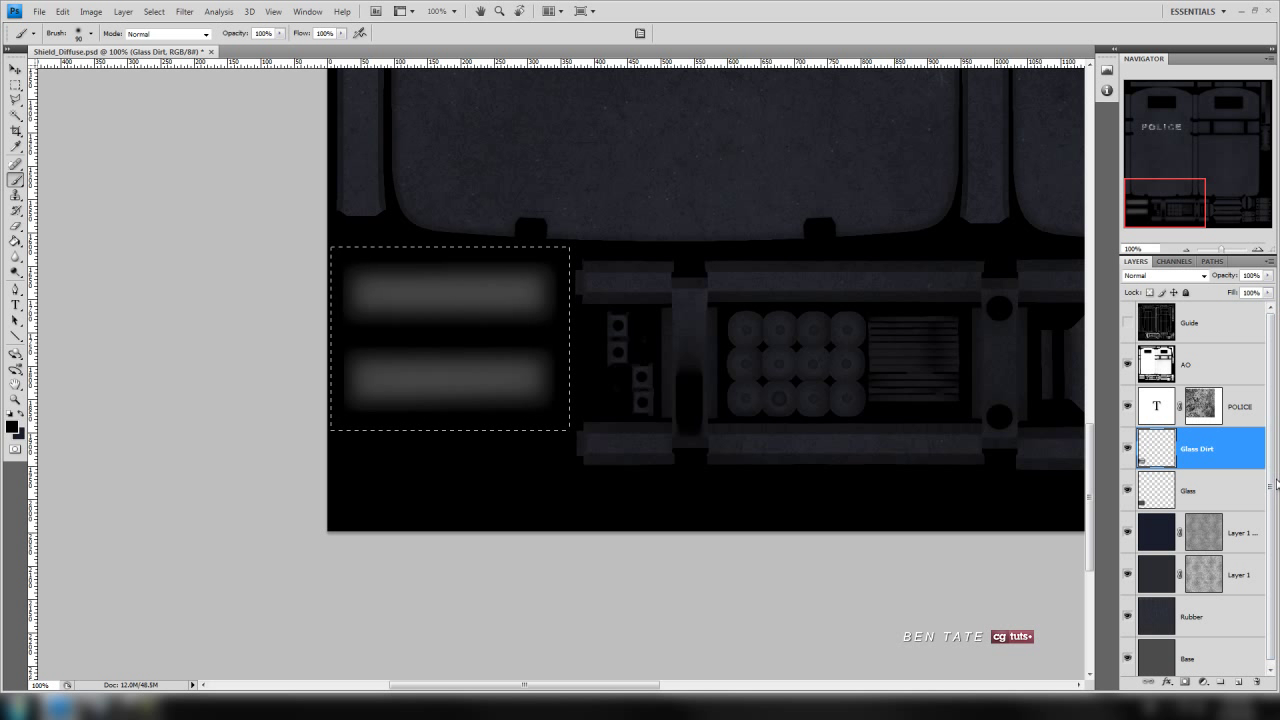
key(ctrl+d)
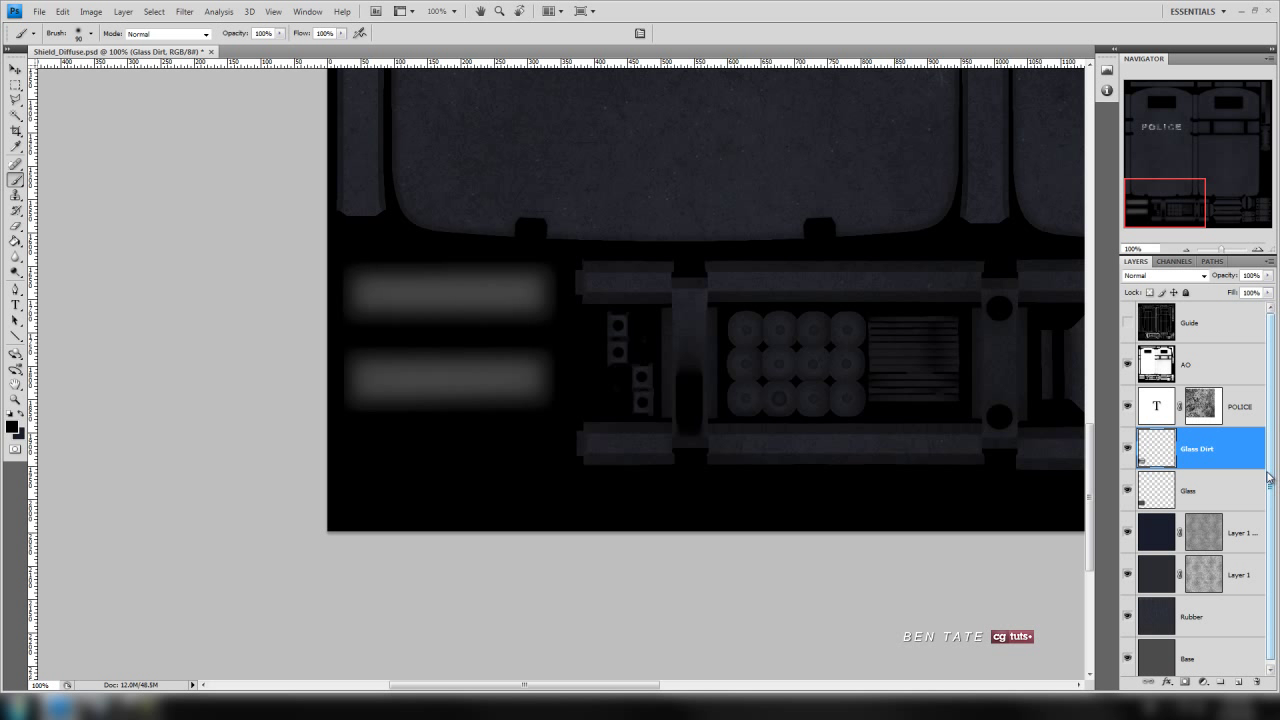
click(1131, 326)
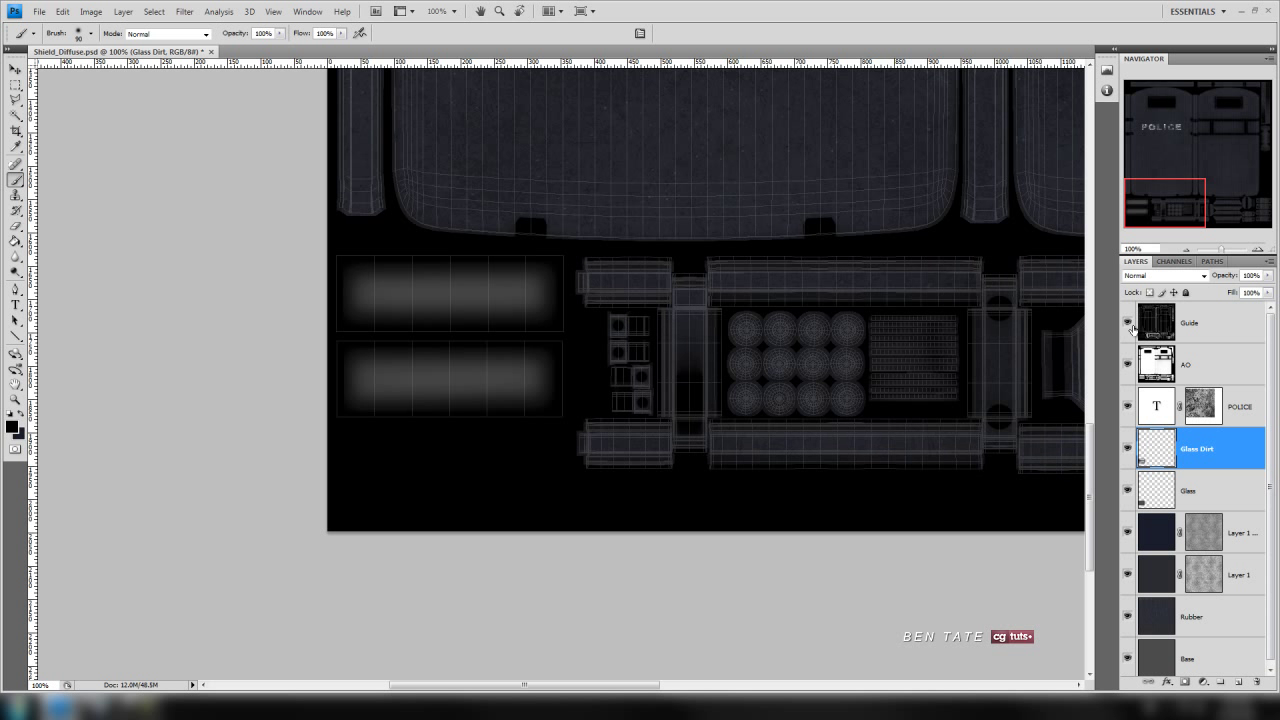
- Try different blend modes on the Glass Dirt layer, including Lighten and Screen, and set it to Soft Light
click(1267, 275)
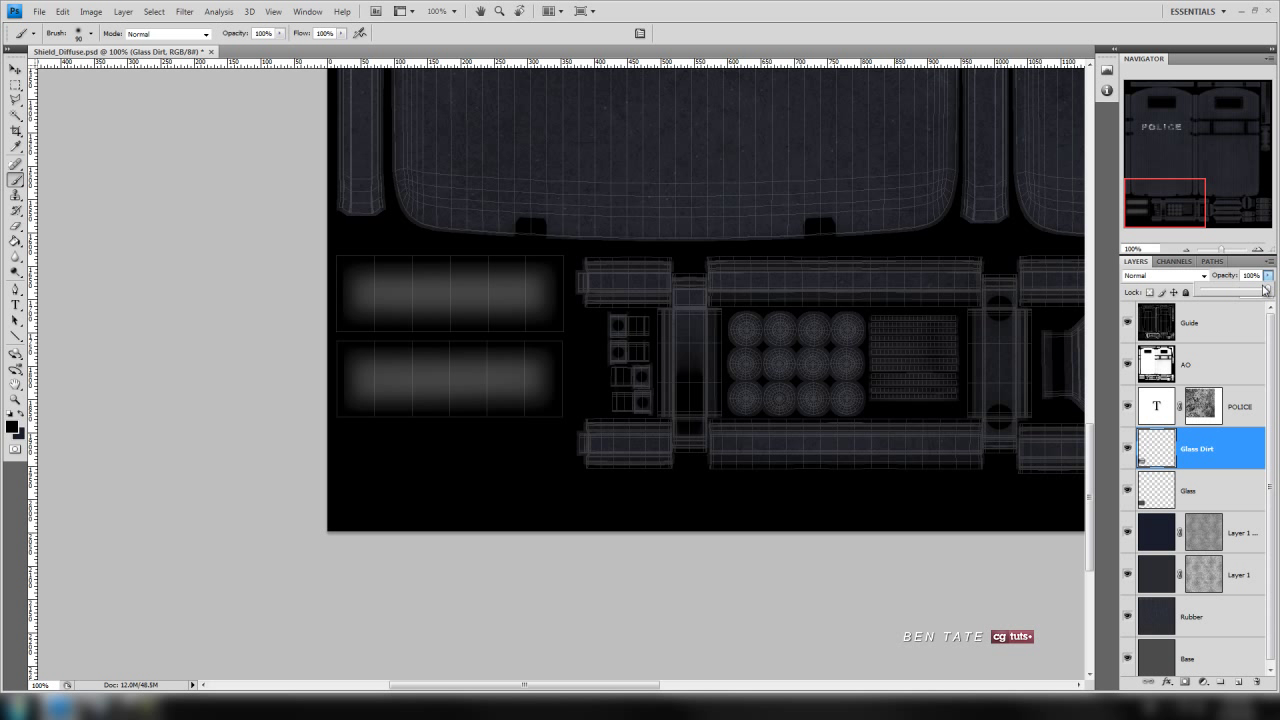
mouse_move(1269, 290)
mouse_down()
mouse_move(1248, 294)
mouse_move(1270, 293)
mouse_up()
click(1204, 276)
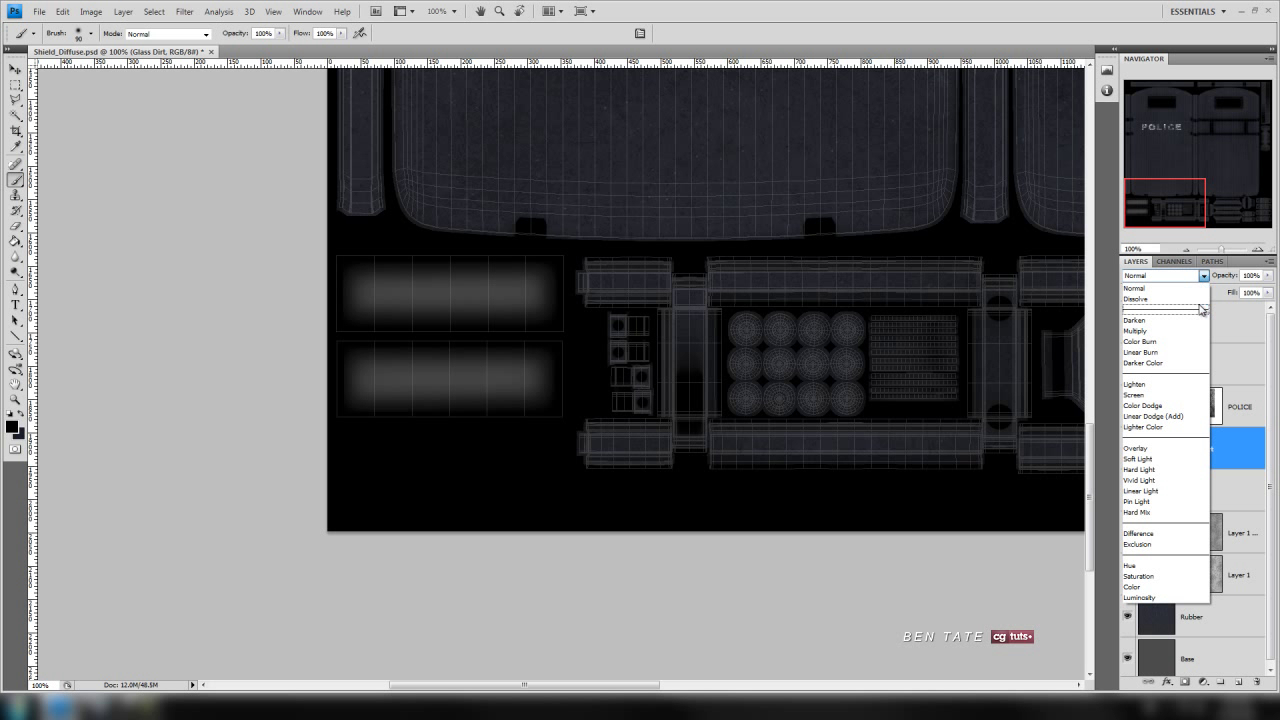
click(1175, 386)
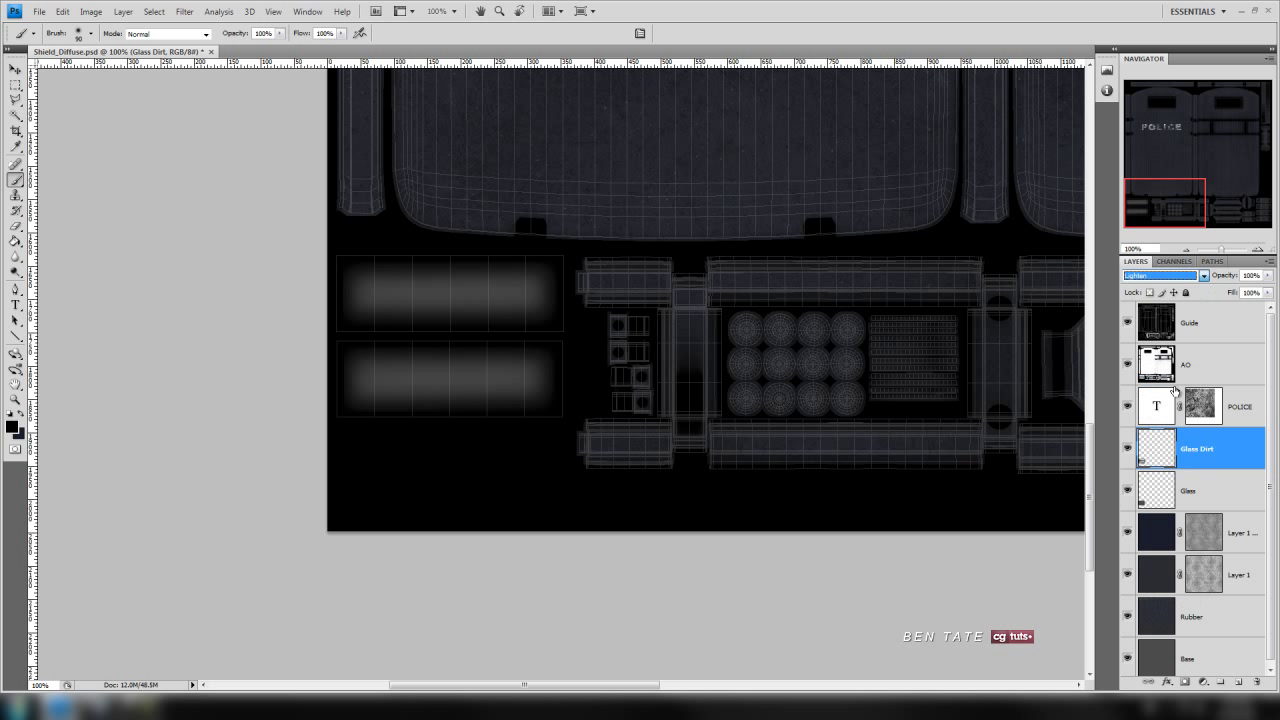
key(Down)
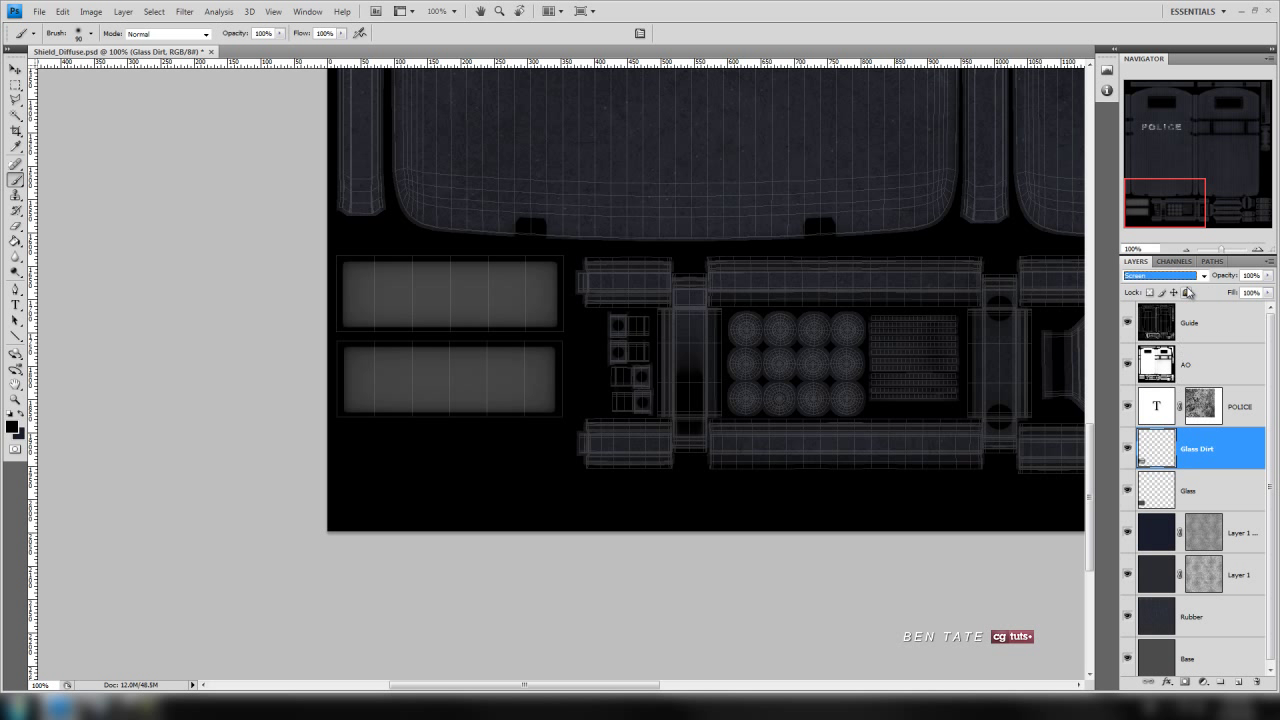
key(Down)
key(Down)
key(Down)
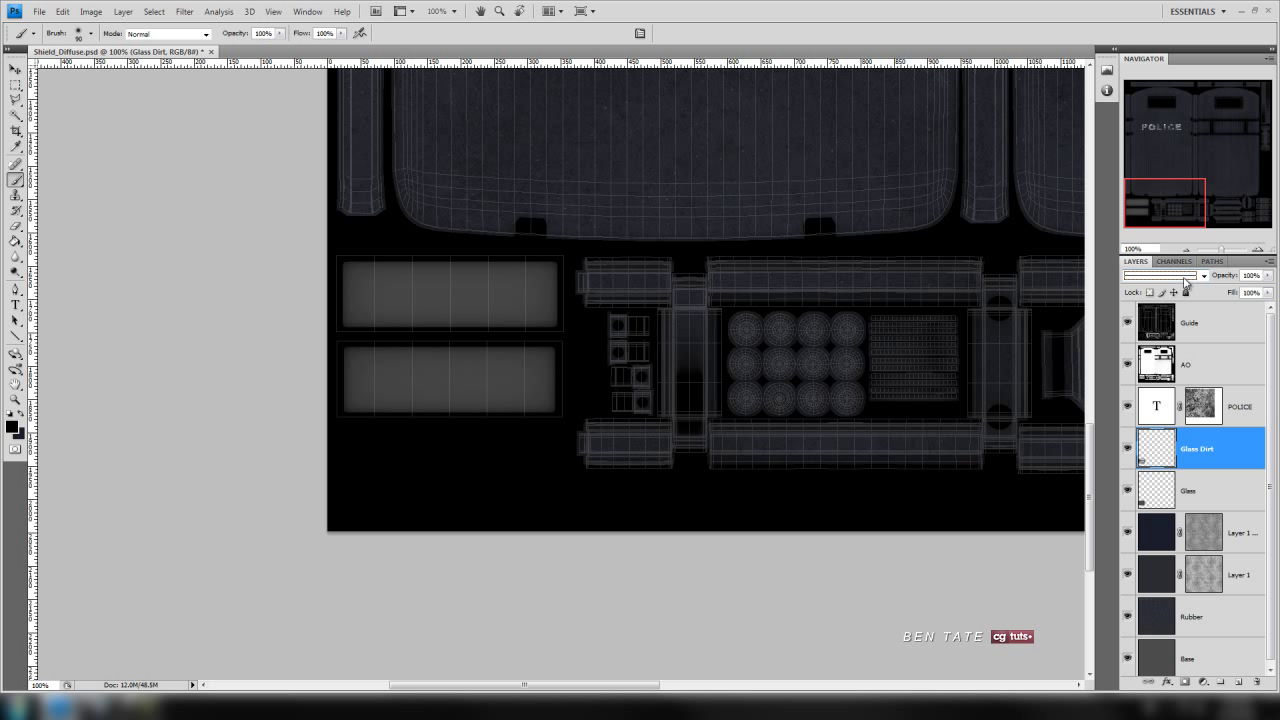
key(Down)
key(Up)
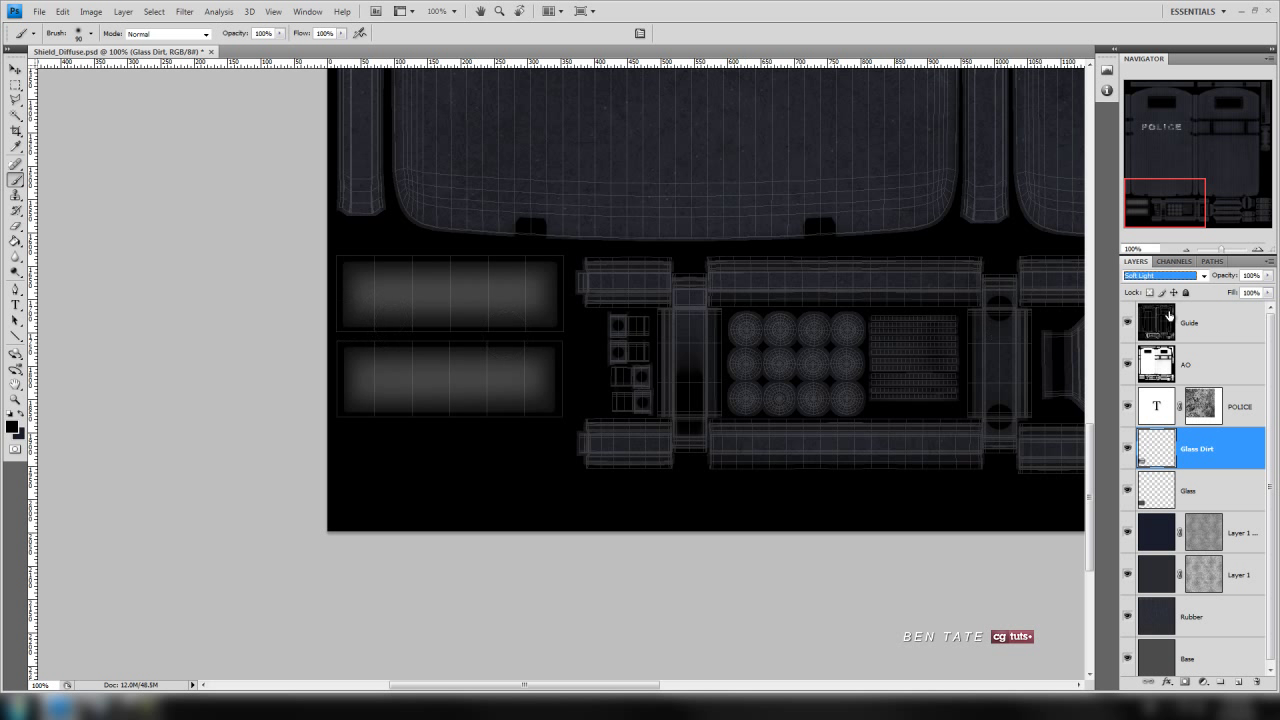
- Set the Glass Dirt layer's opacity to 80% and hide the Guide wireframe layer
click(1268, 275)
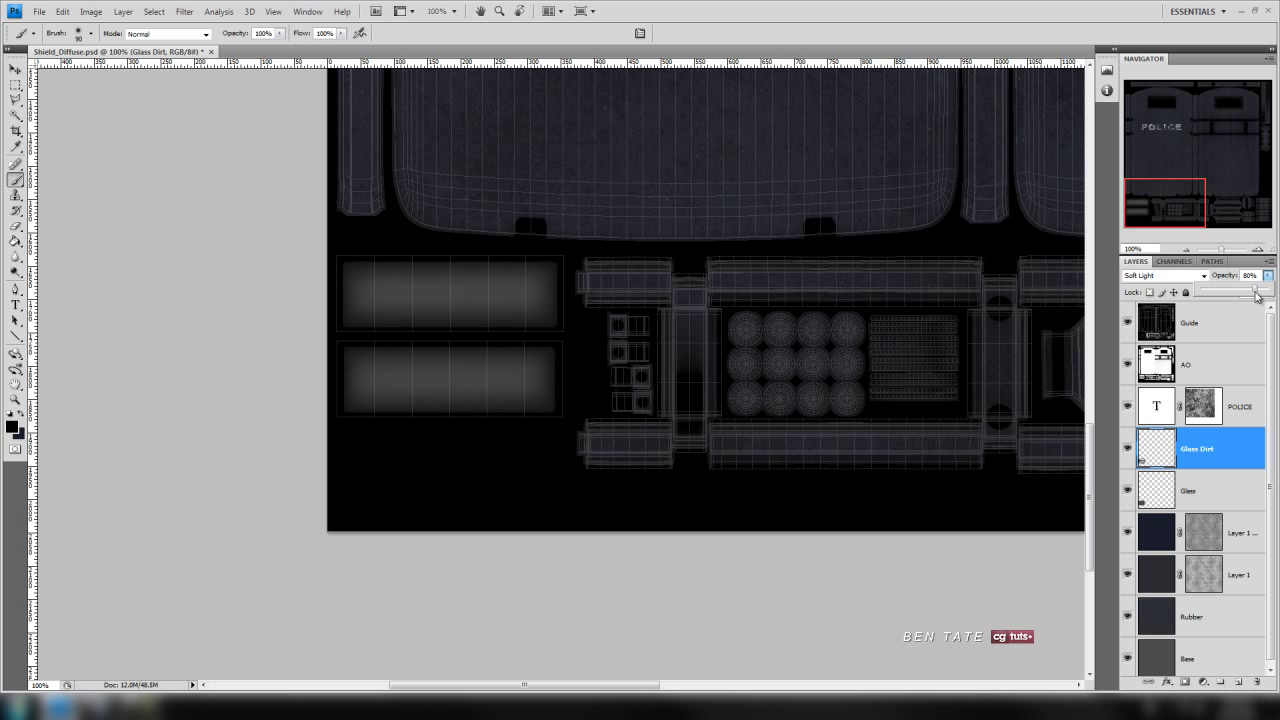
click(1213, 451)
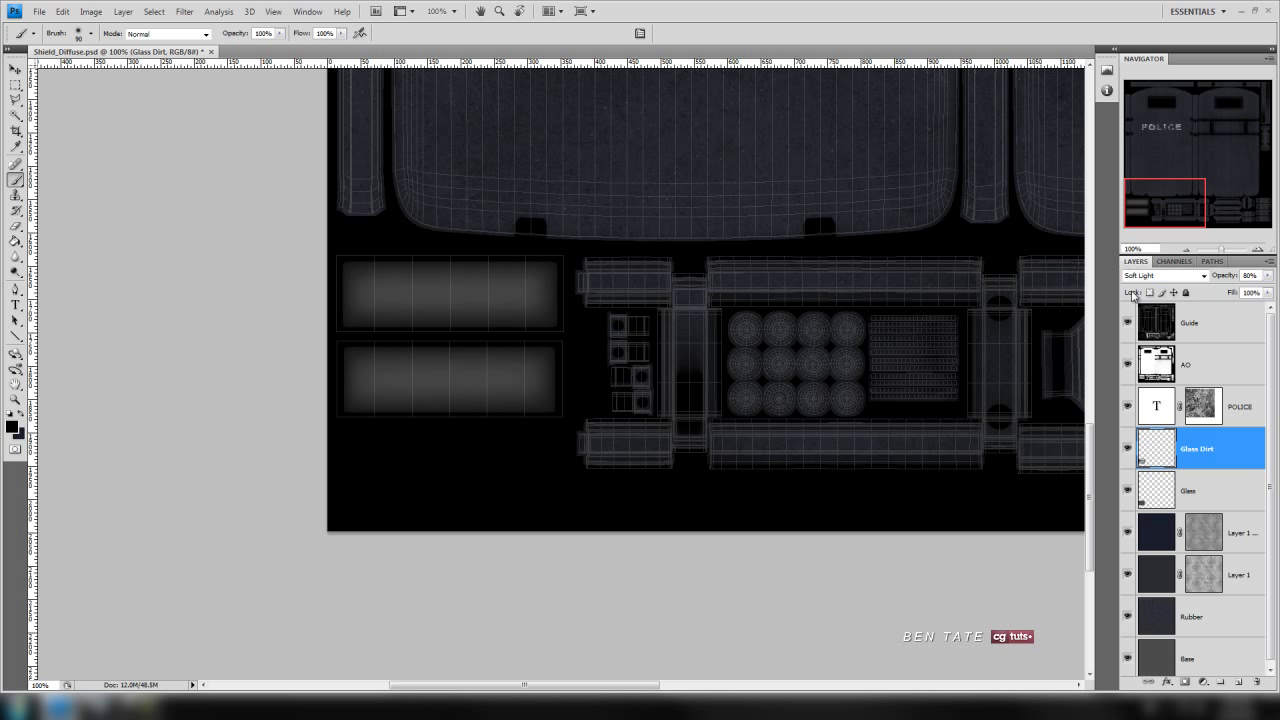
click(1128, 322)
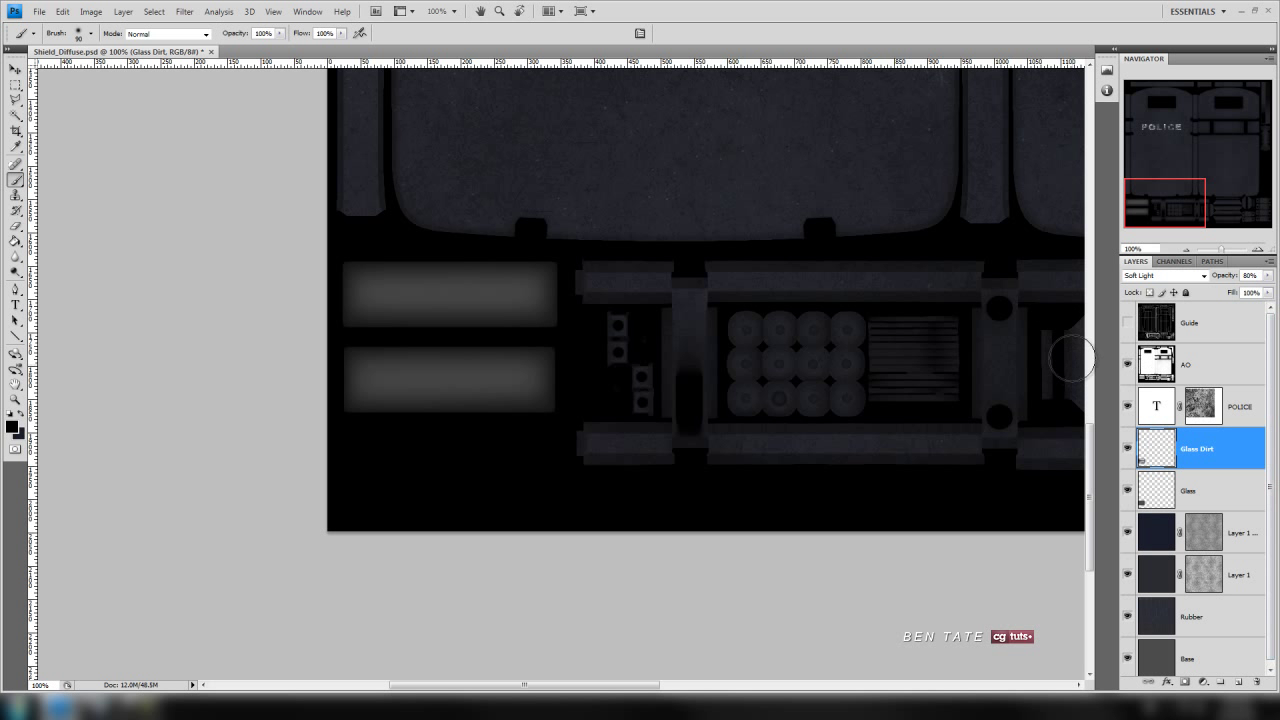
- Look over the texture from the glass panels up to the POLICE lettering and save the Shield_Diffuse file
mouse_move(918, 243)
mouse_down()
mouse_move(700, 397)
mouse_move(766, 277)
mouse_move(711, 491)
mouse_up()
key(ctrl+z)
scroll(754, 334, up, 10)
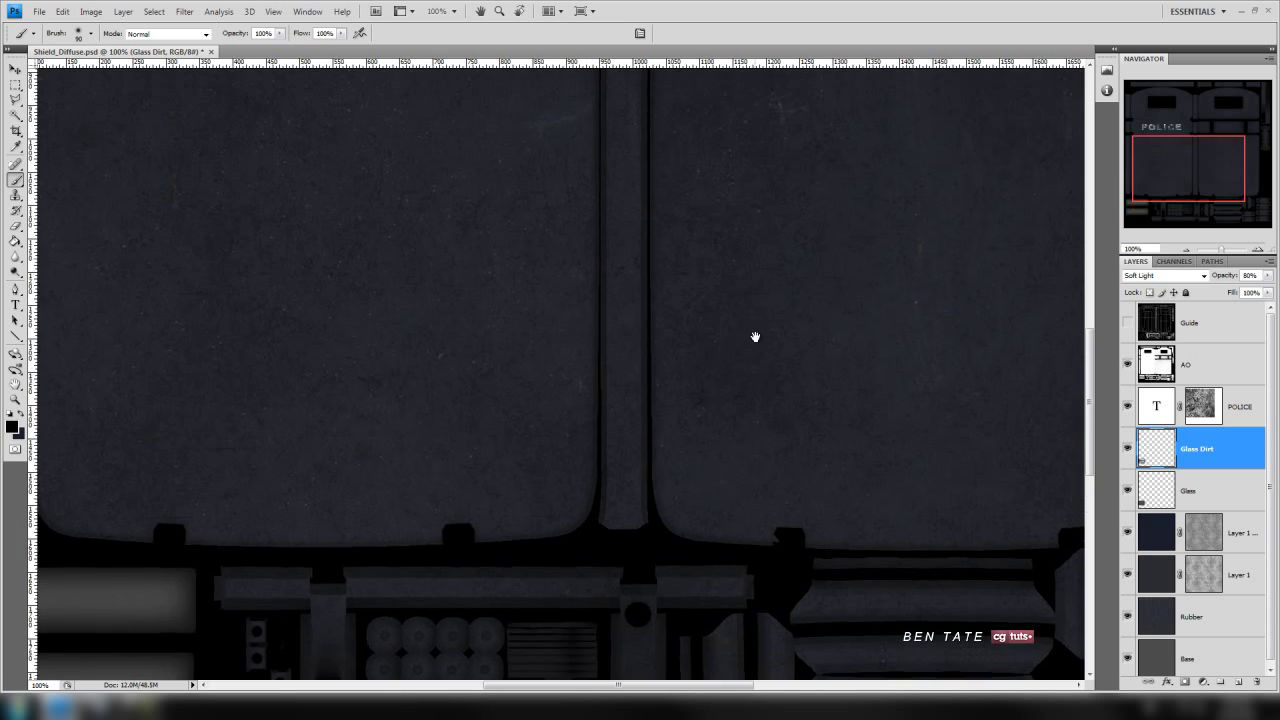
mouse_move(700, 331)
mouse_down()
mouse_move(894, 306)
mouse_move(851, 223)
mouse_move(810, 290)
mouse_move(823, 283)
mouse_up()
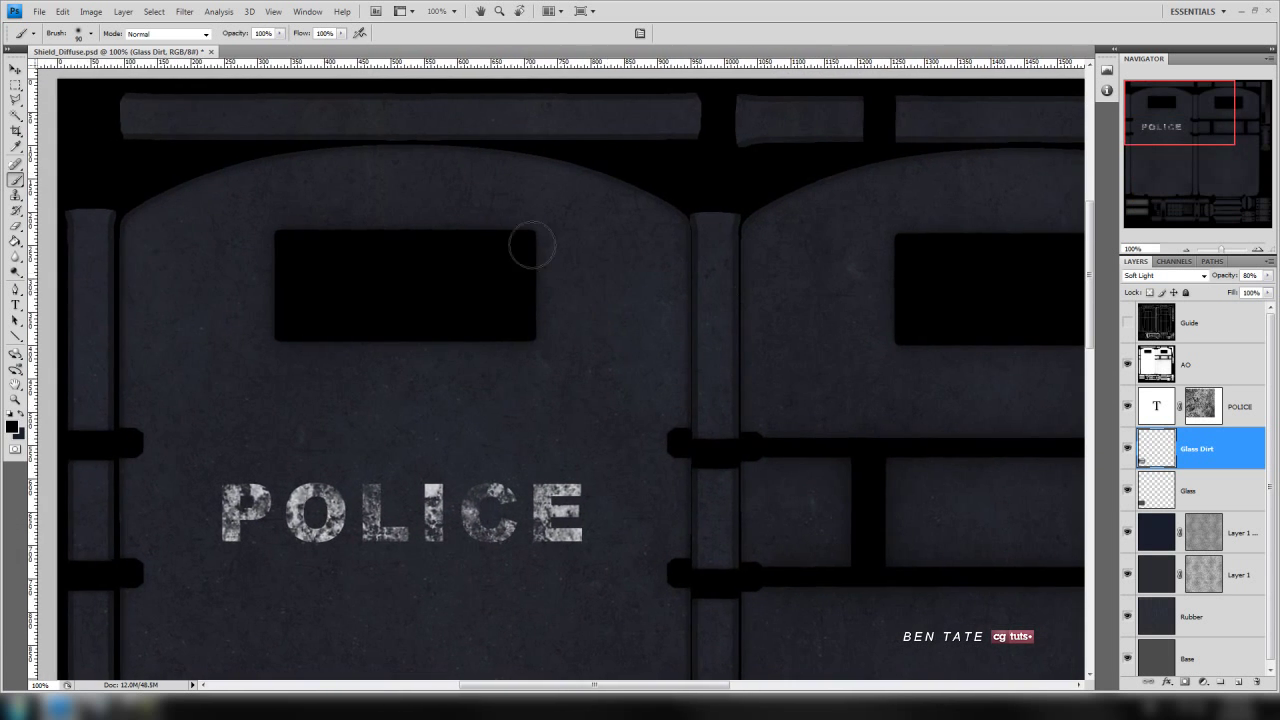
click(38, 11)
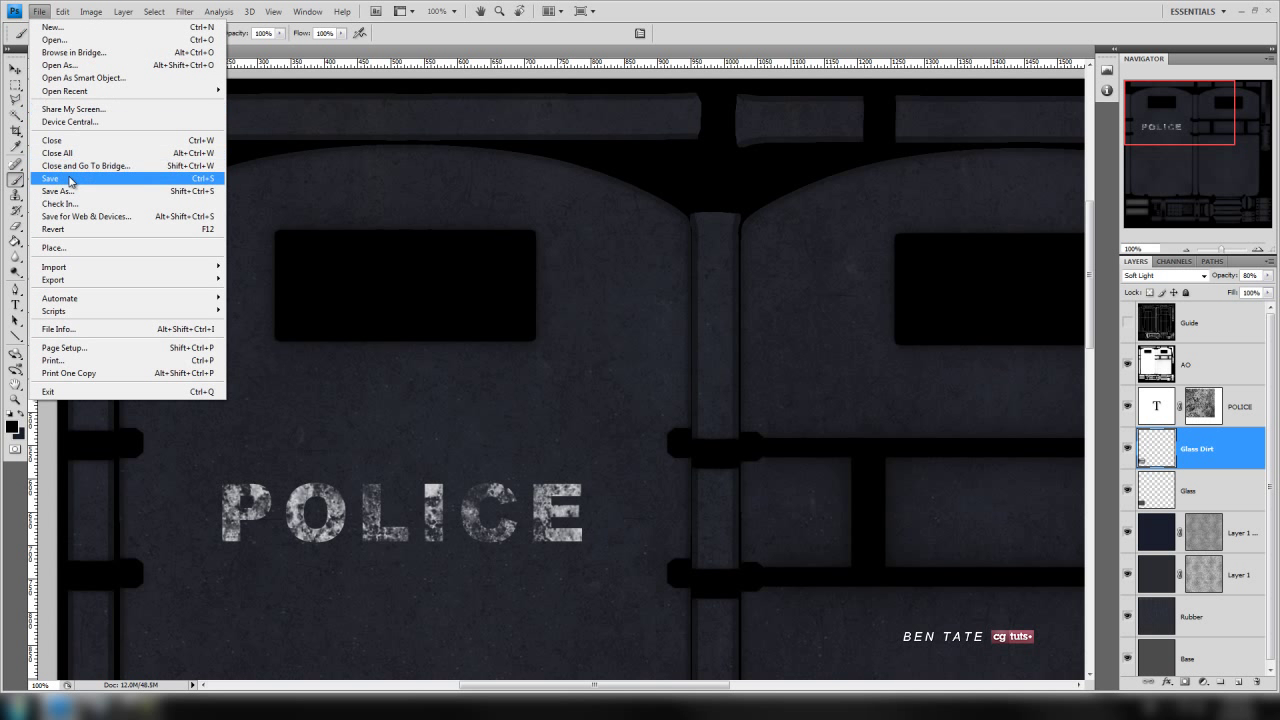
key(Escape)
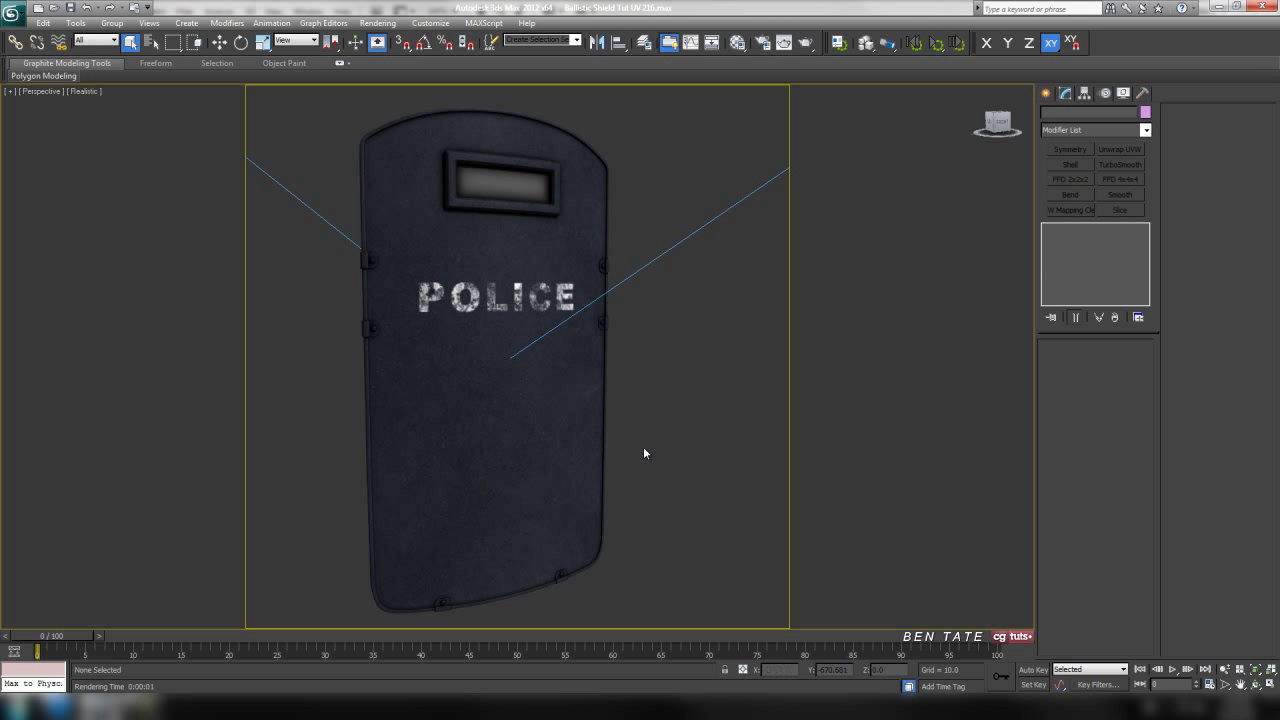
- Switch to 3ds Max, set the Perspective viewport shading to Shaded, and render the front of the textured shield
alt+middle_drag(646, 392, 580, 397)
click(84, 91)
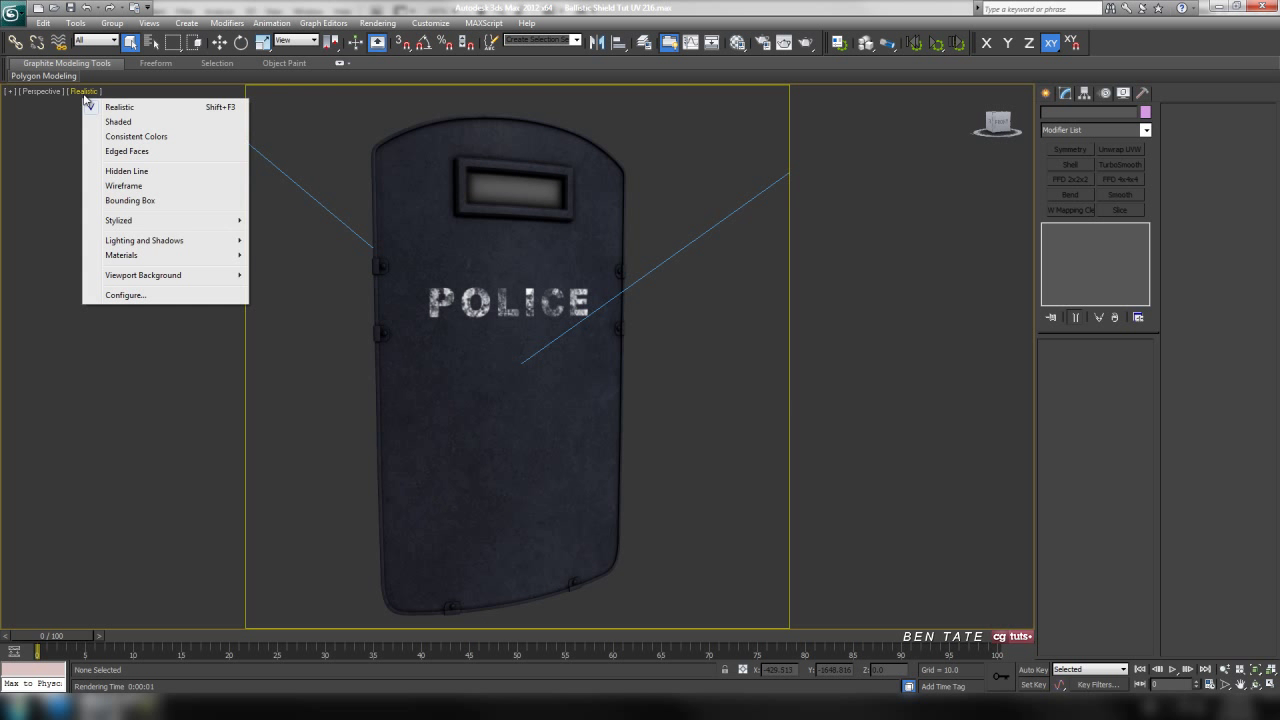
click(110, 119)
mouse_move(720, 340)
alt+middle_down()
mouse_move(636, 358)
mouse_move(700, 317)
mouse_move(903, 346)
mouse_move(951, 311)
mouse_move(886, 346)
mouse_move(706, 346)
mouse_move(717, 317)
alt+middle_up()
key(shift+q)
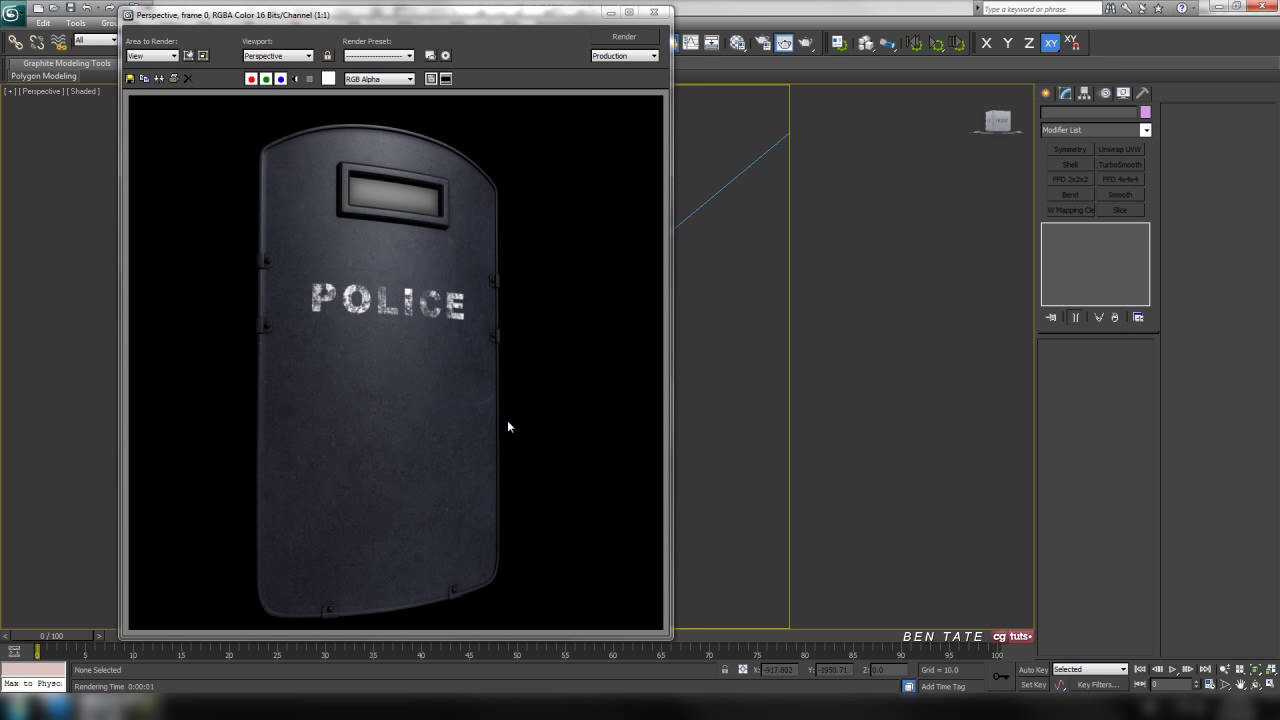
click(653, 12)
- Render the back of the shield with its handles and glass panel in view, then close the render
alt+middle_drag(689, 344, 452, 341)
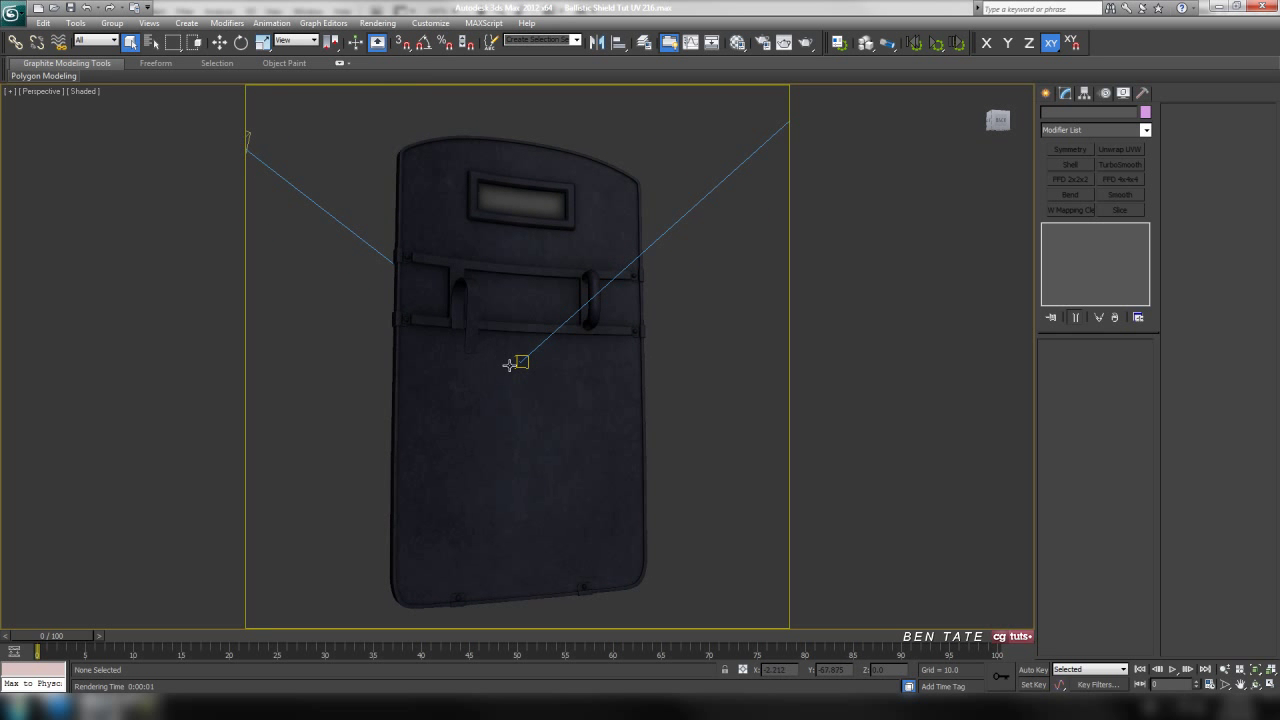
key(shift+q)
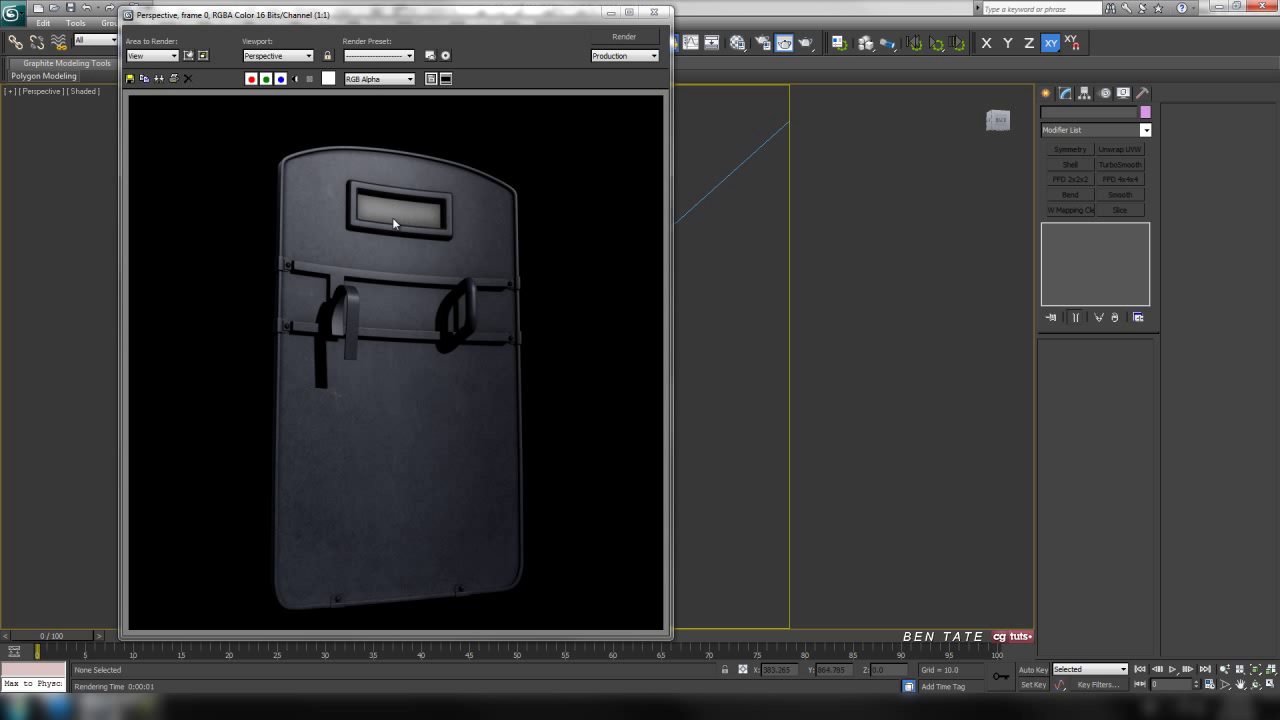
click(653, 12)
alt+middle_drag(528, 360, 500, 466)
- Switch back to Photoshop and examine the upper shield area with the Guide wireframe shown, then hide it again
click(59, 711)
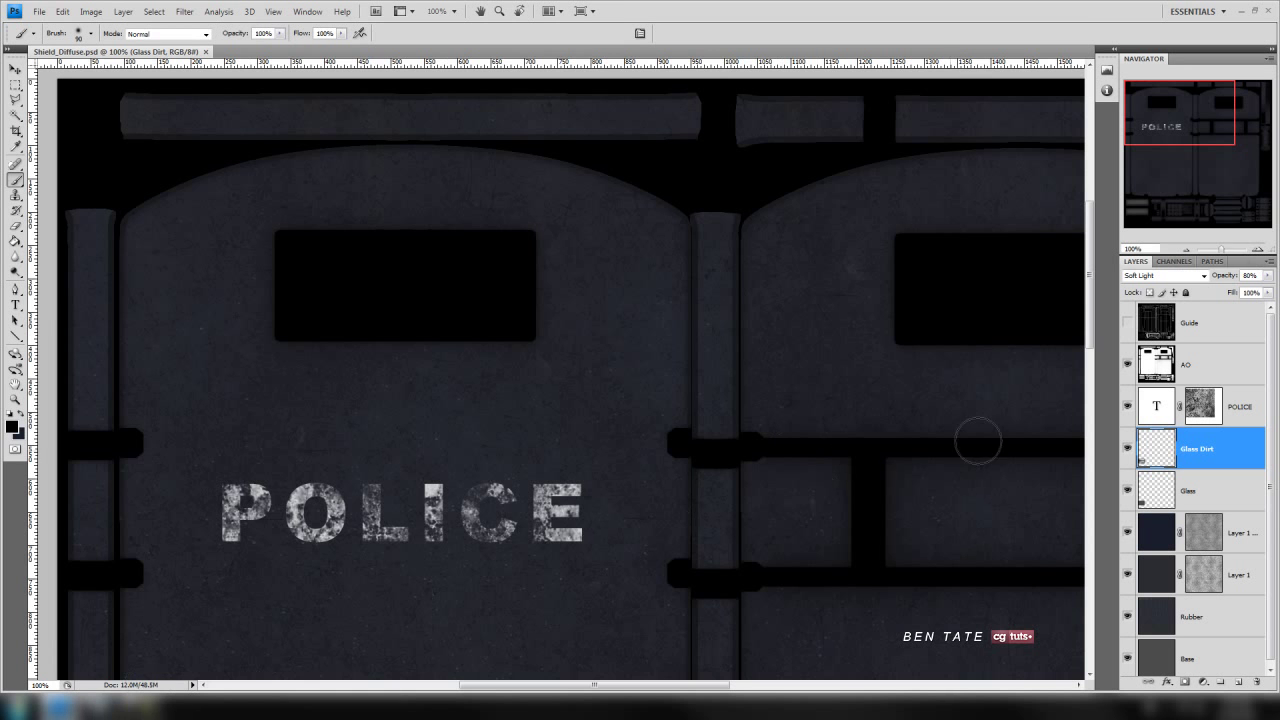
drag(1194, 118, 1144, 120)
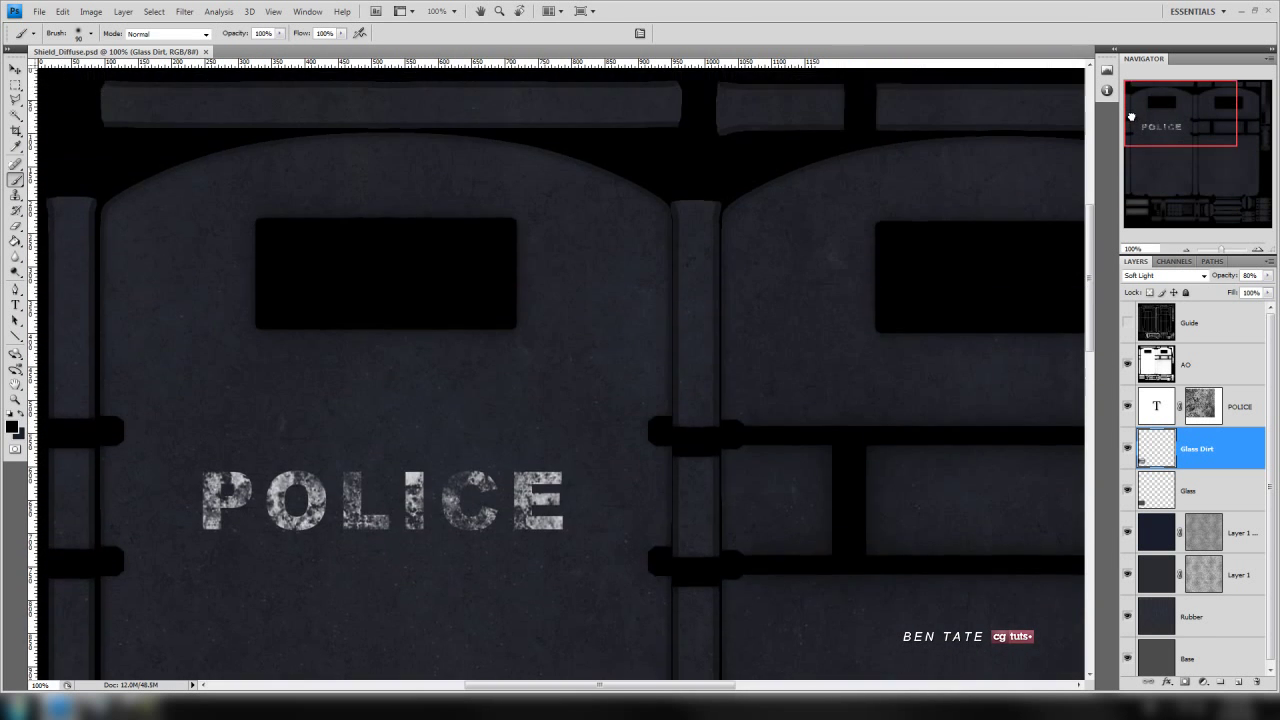
drag(548, 686, 485, 686)
mouse_move(1163, 124)
mouse_down()
mouse_move(1165, 112)
mouse_move(1158, 126)
mouse_up()
click(1127, 322)
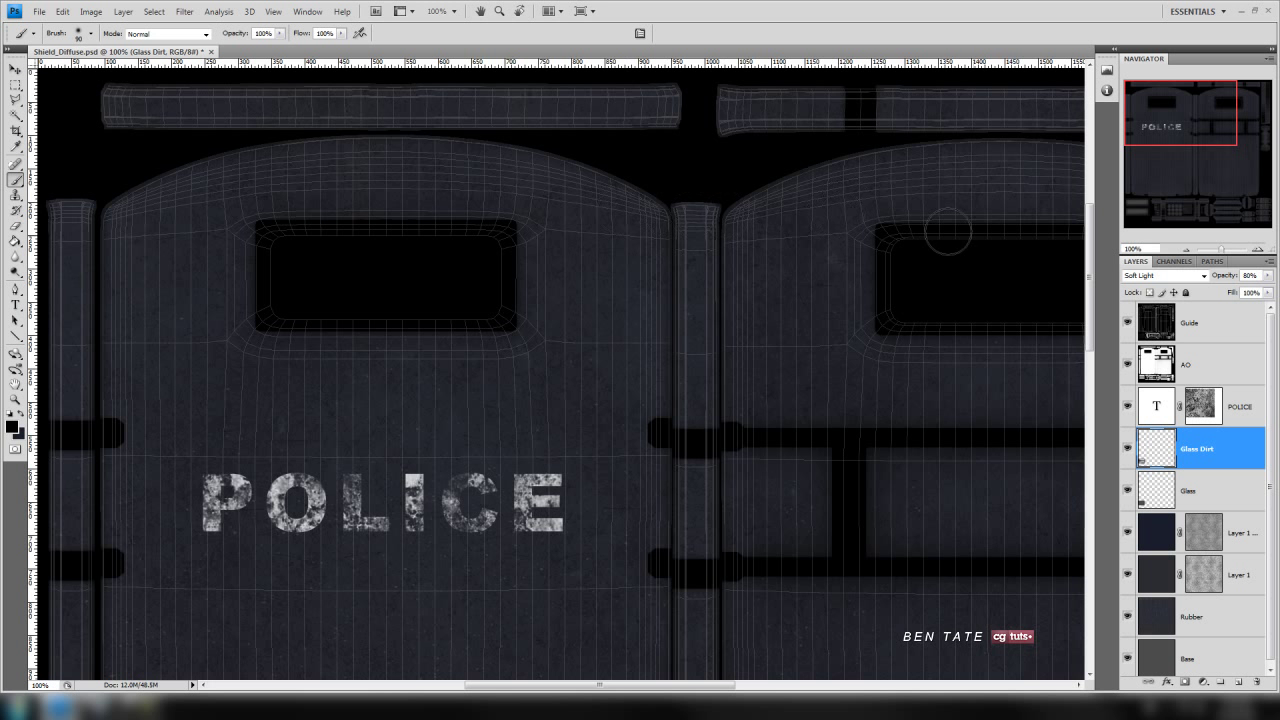
click(1128, 322)
- Set the foreground colour to mid grey (6c6c6c) for painting with the Brush tool
click(12, 427)
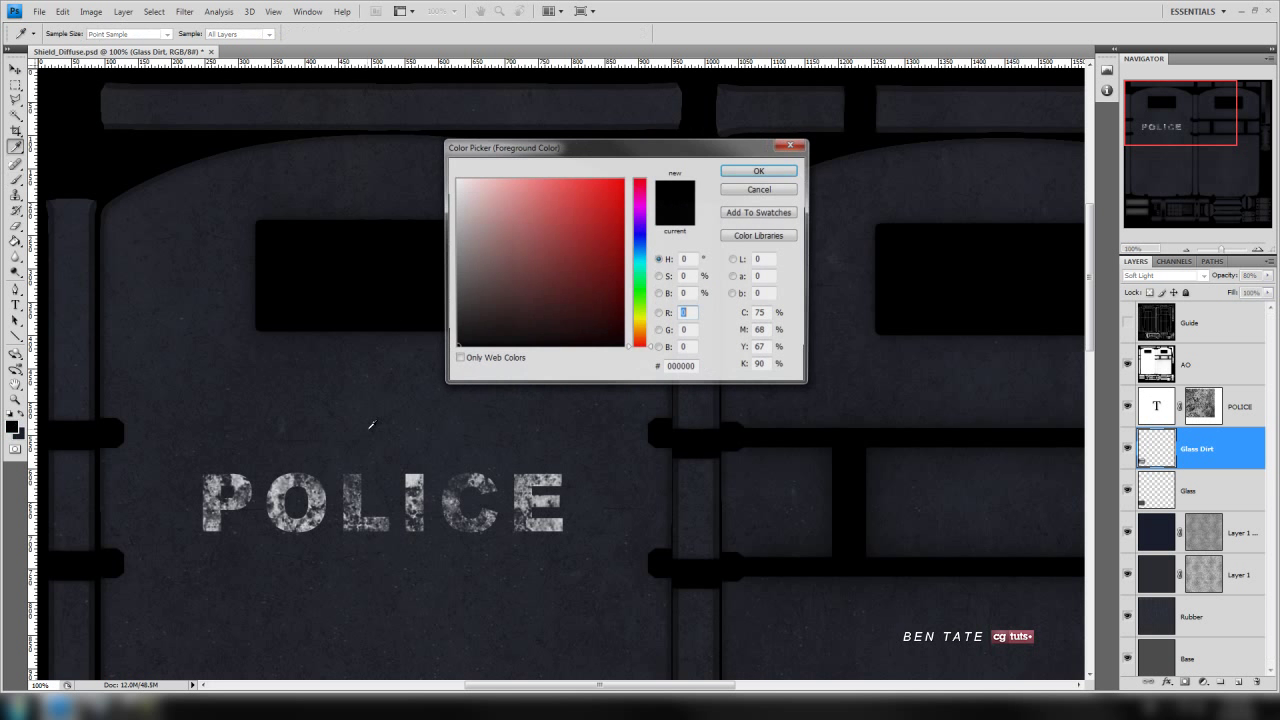
click(450, 300)
drag(448, 300, 440, 278)
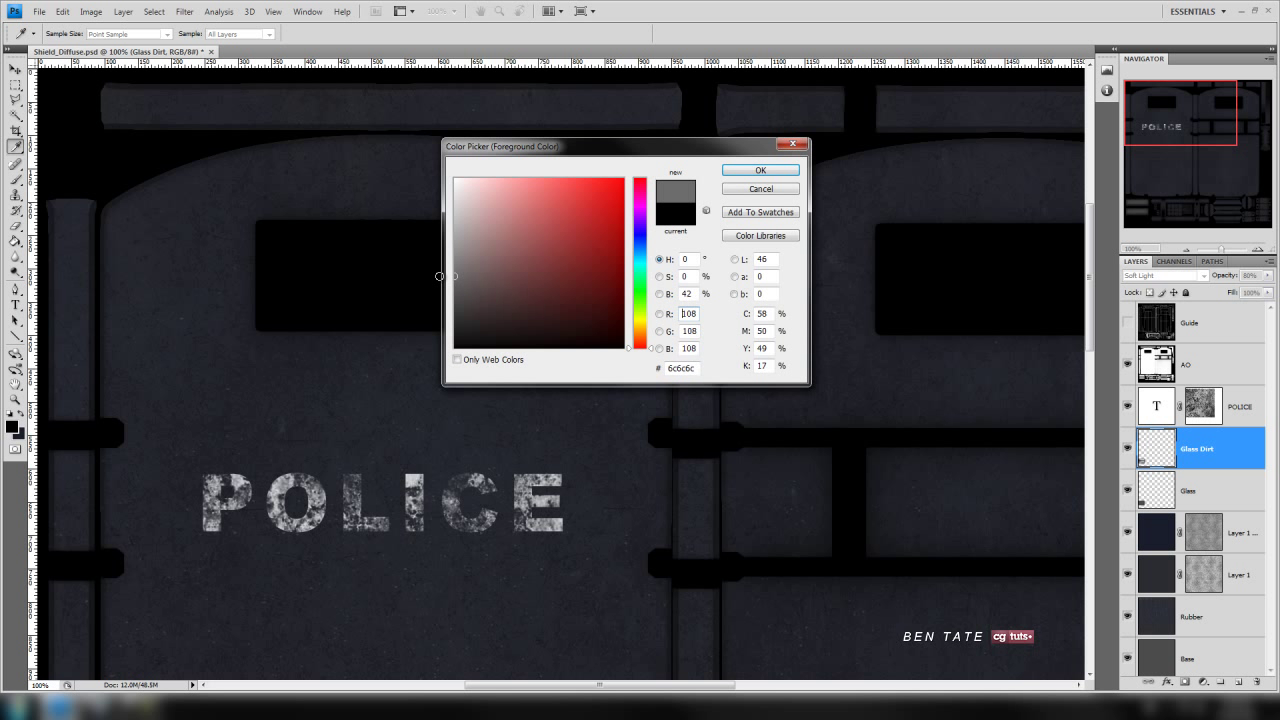
click(760, 171)
key(b)
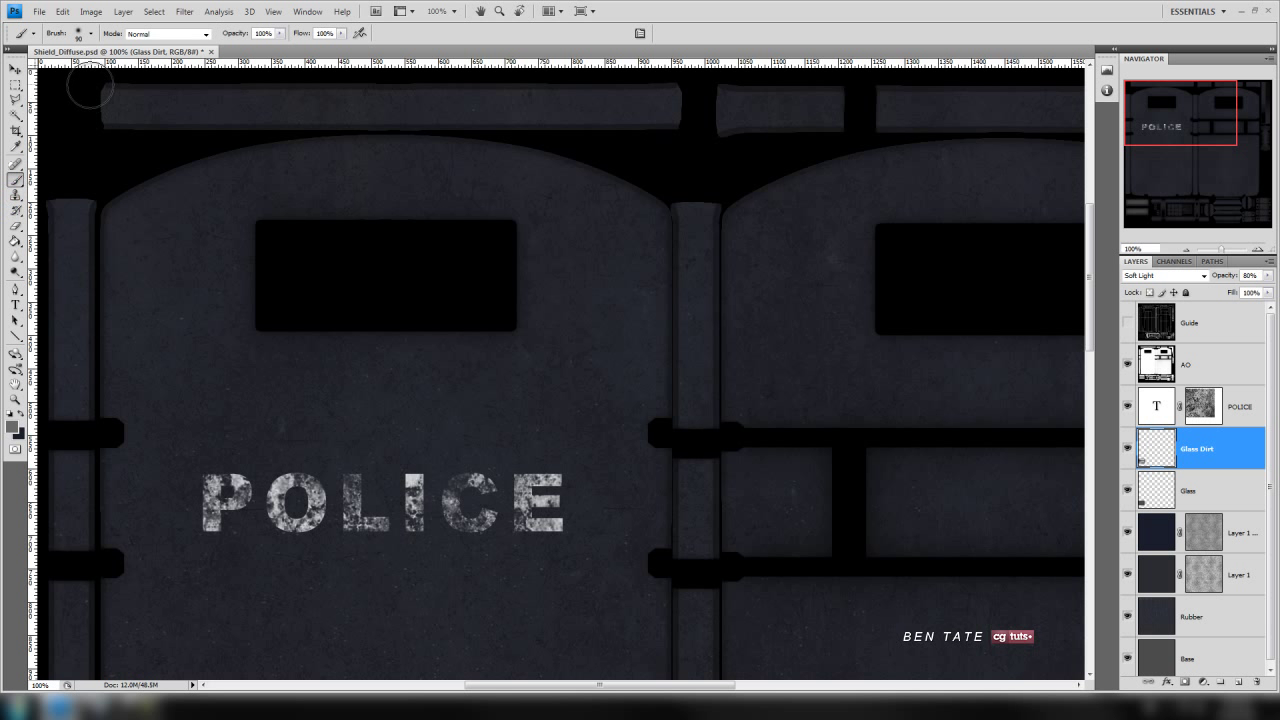
- Choose the Hard Round 1 pixel brush preset
click(91, 33)
drag(153, 205, 153, 168)
click(86, 150)
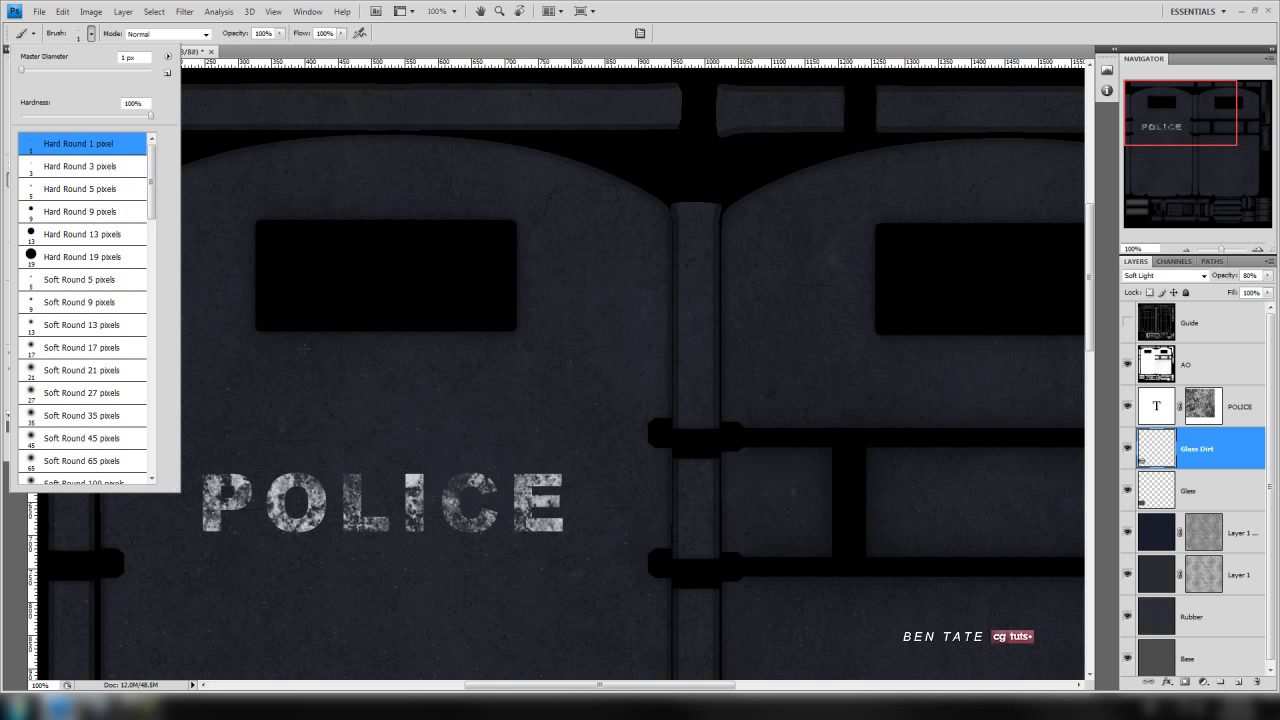
key(Return)
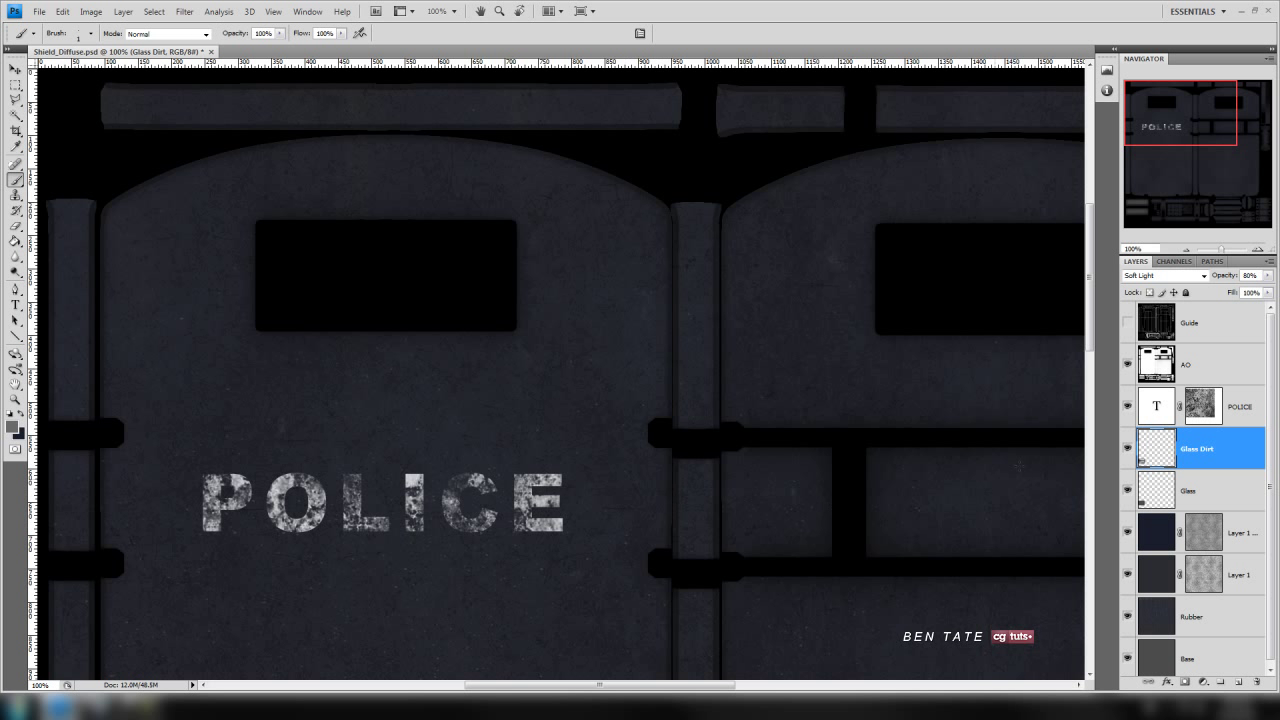
- Add a new layer above Glass Dirt, try thin scratch strokes below the front window opening, and undo them
click(1238, 681)
mouse_move(268, 376)
mouse_down()
mouse_move(436, 381)
mouse_move(310, 398)
mouse_up()
key(ctrl+z)
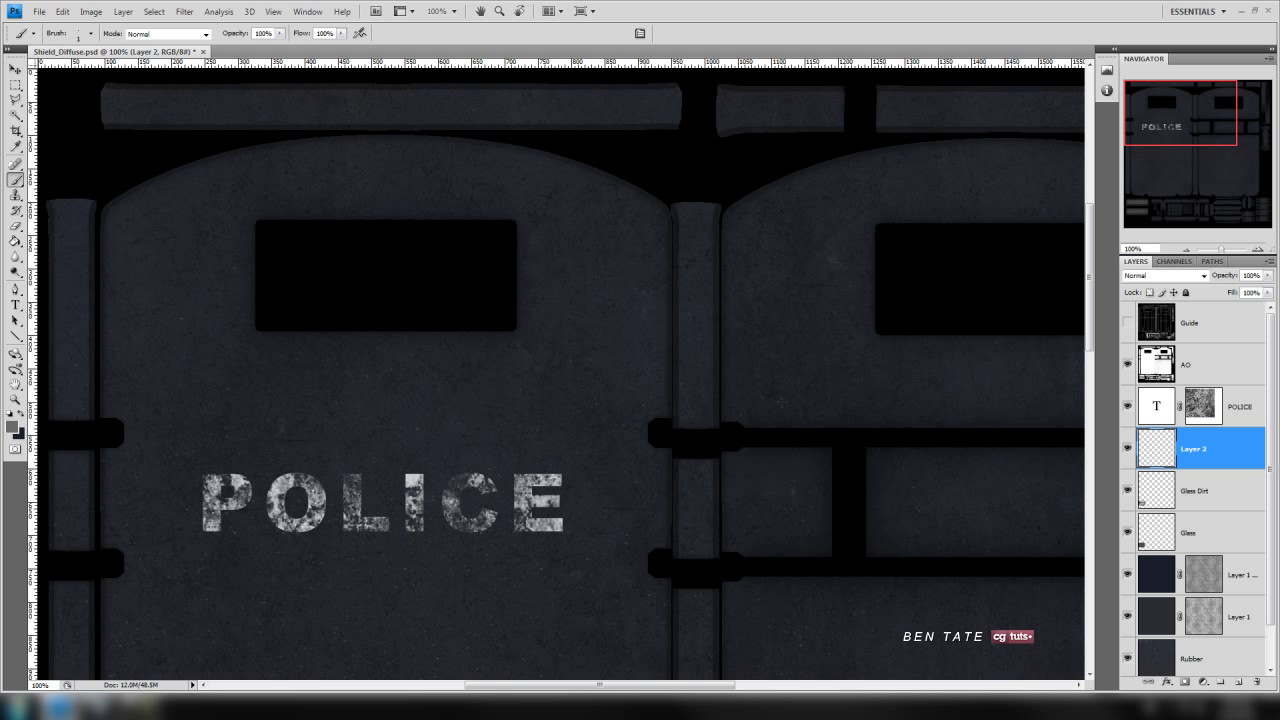
drag(318, 395, 540, 397)
key(ctrl+z)
- Save the Shield_Diffuse file with the newly added layer
click(40, 11)
click(60, 166)
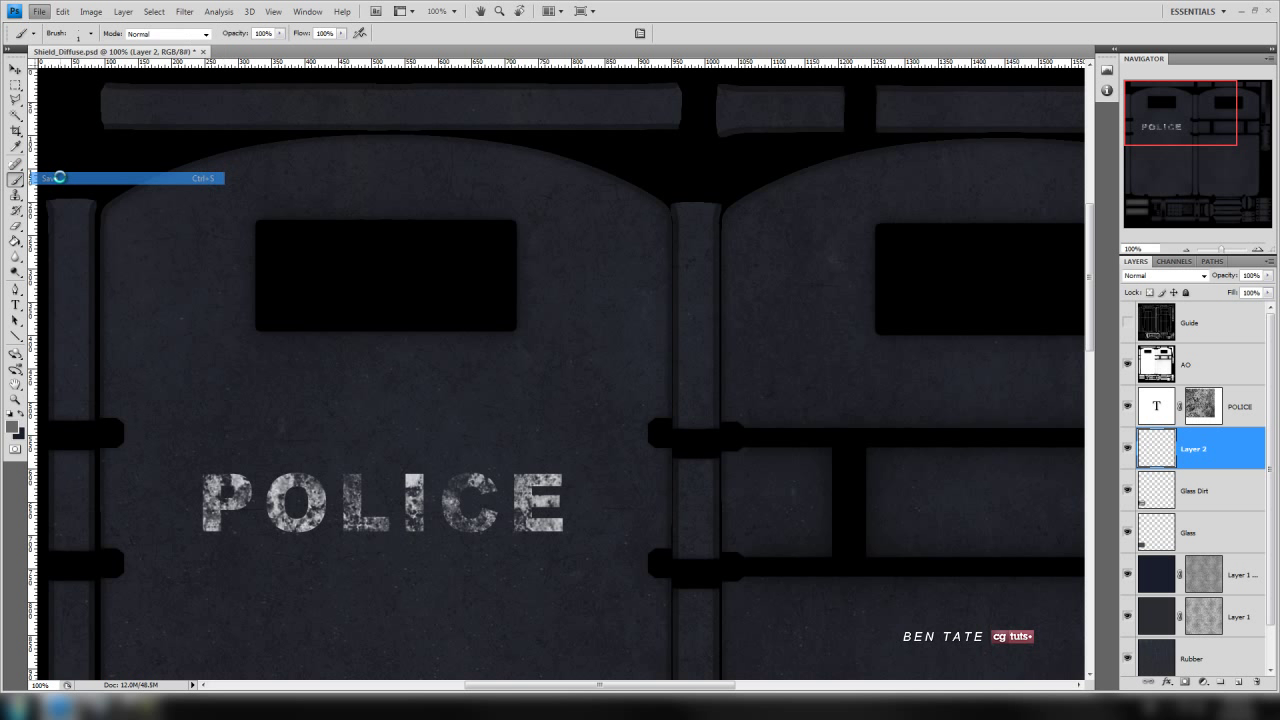
mouse_move(1174, 126)
mouse_down()
mouse_move(1203, 202)
mouse_move(1261, 112)
mouse_move(1170, 107)
mouse_up()
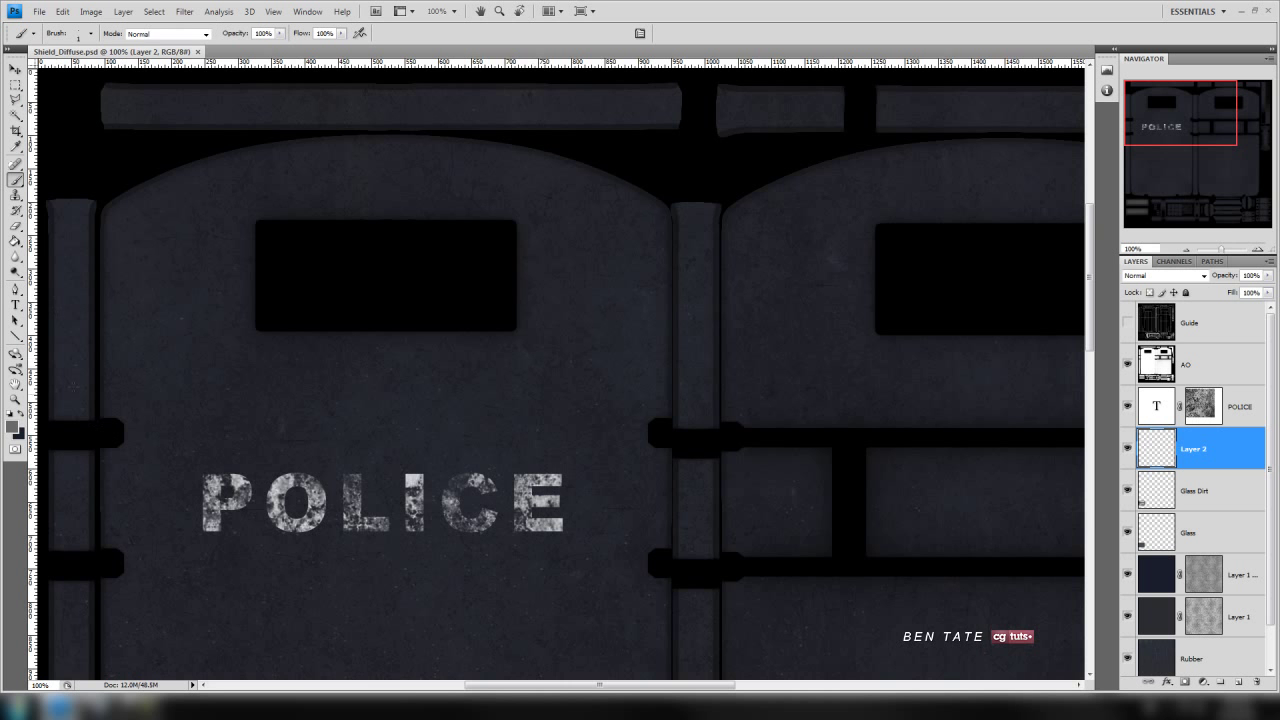
drag(1184, 120, 1136, 104)
- Save the document under the new name Shield_Bump in Photoshop format in the Ballistic Shield Maps folder
click(39, 11)
click(74, 192)
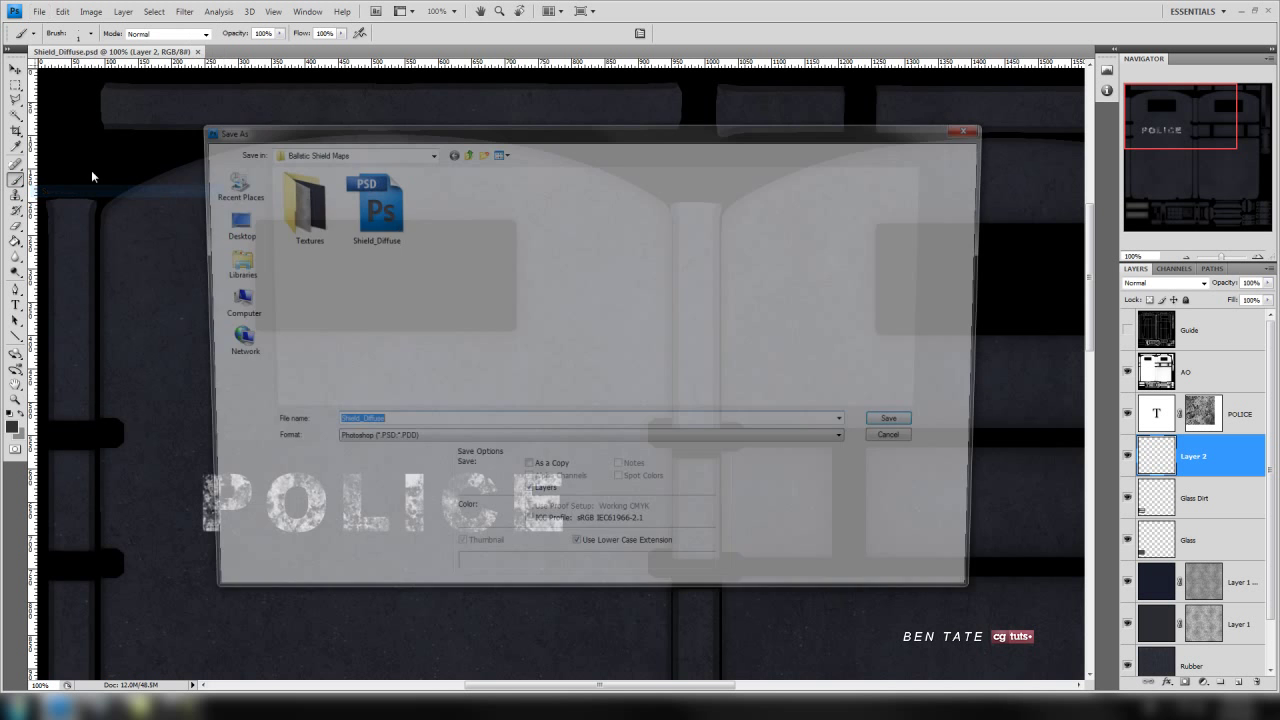
click(367, 205)
click(386, 425)
click(358, 425)
key(ctrl+a)
key(BackSpace)
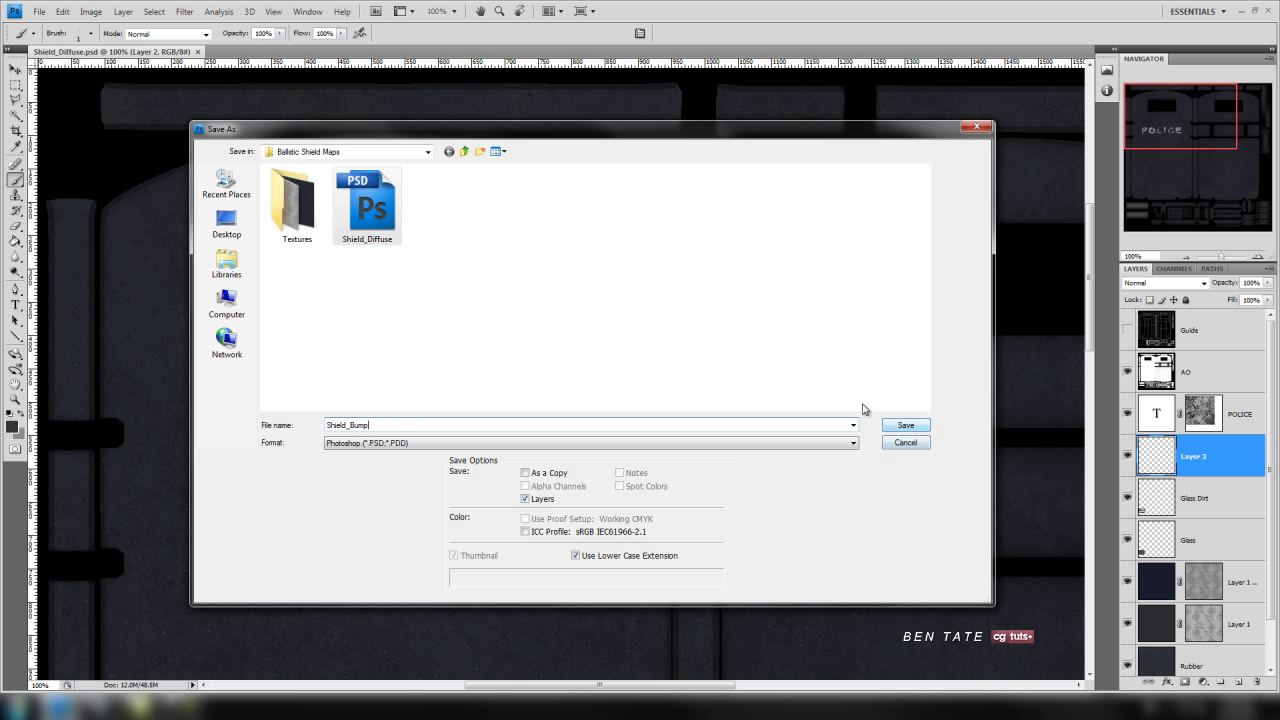
click(905, 425)
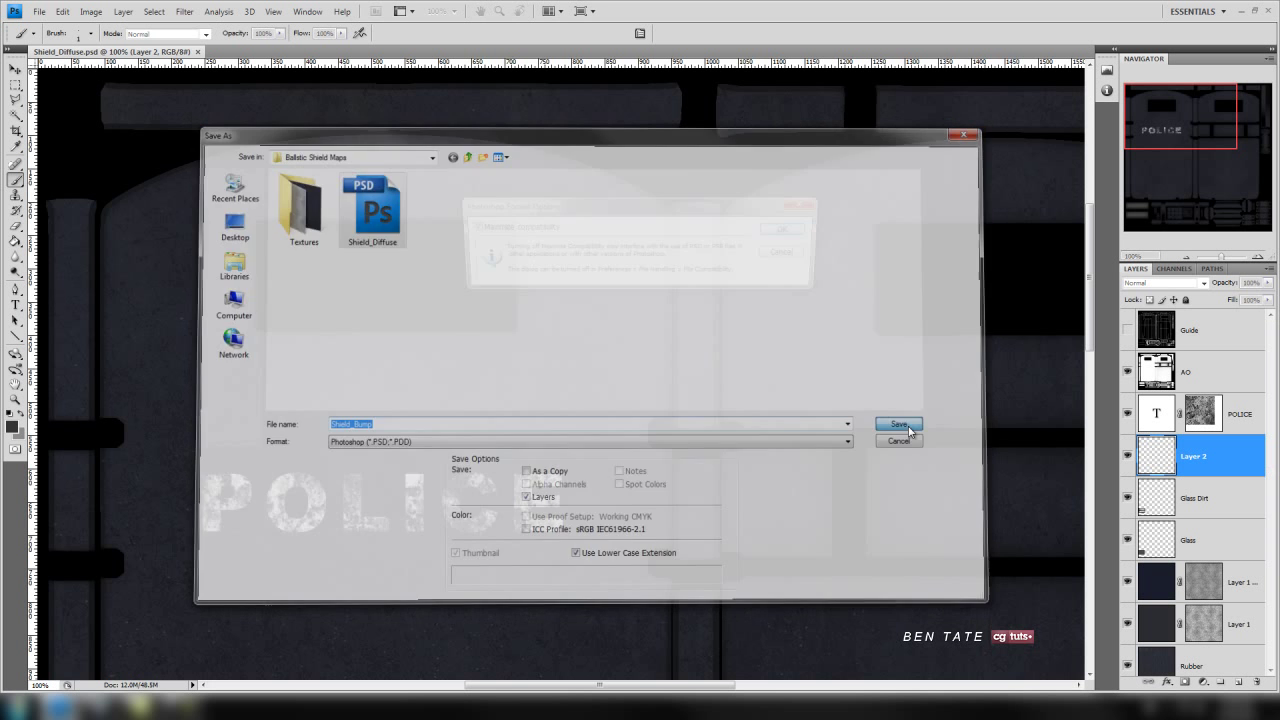
click(788, 229)
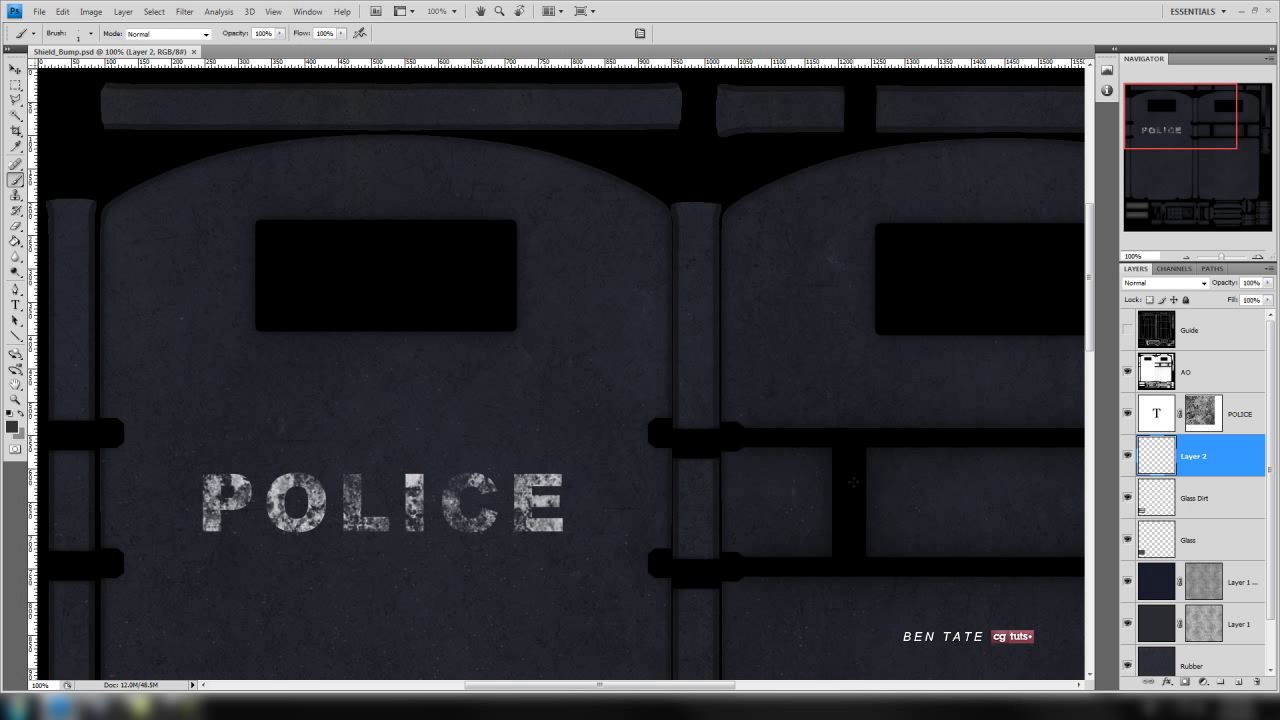
- Hide the POLICE text layer, delete the empty Layer 2, and hide the Glass Dirt layer
scroll(1273, 400, down, 1)
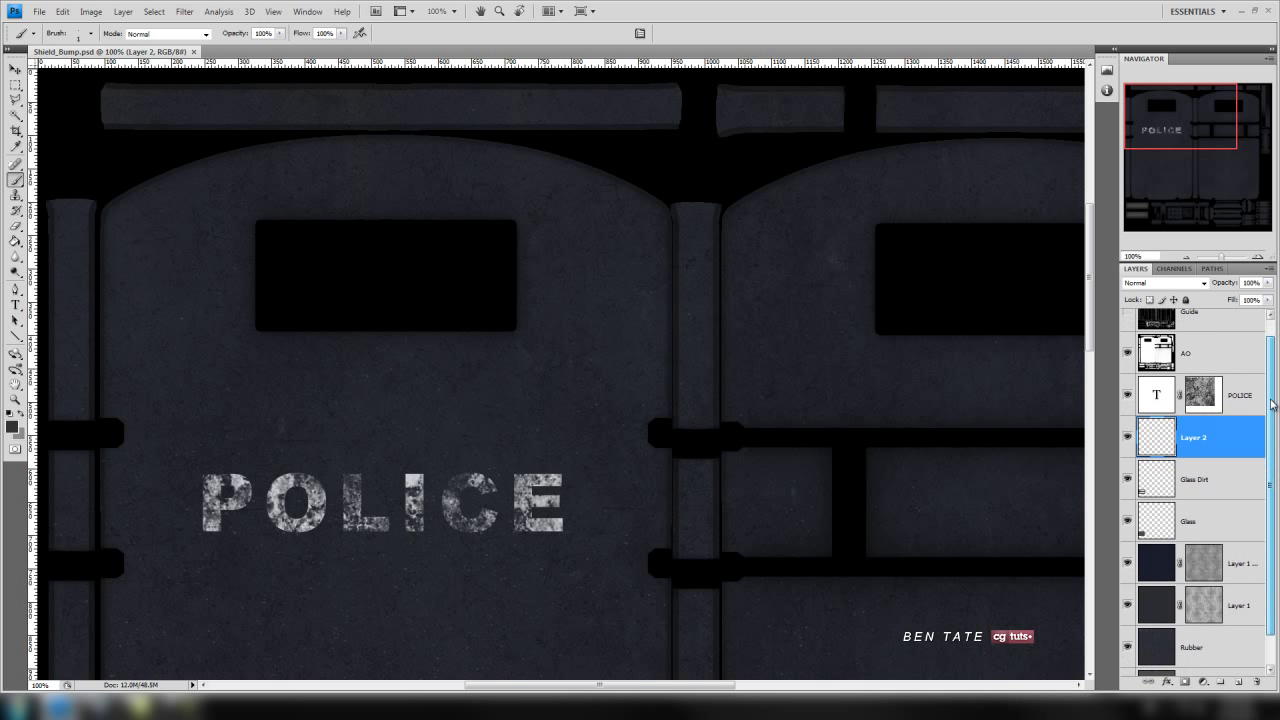
scroll(1273, 390, up, 1)
scroll(1275, 378, down, 3)
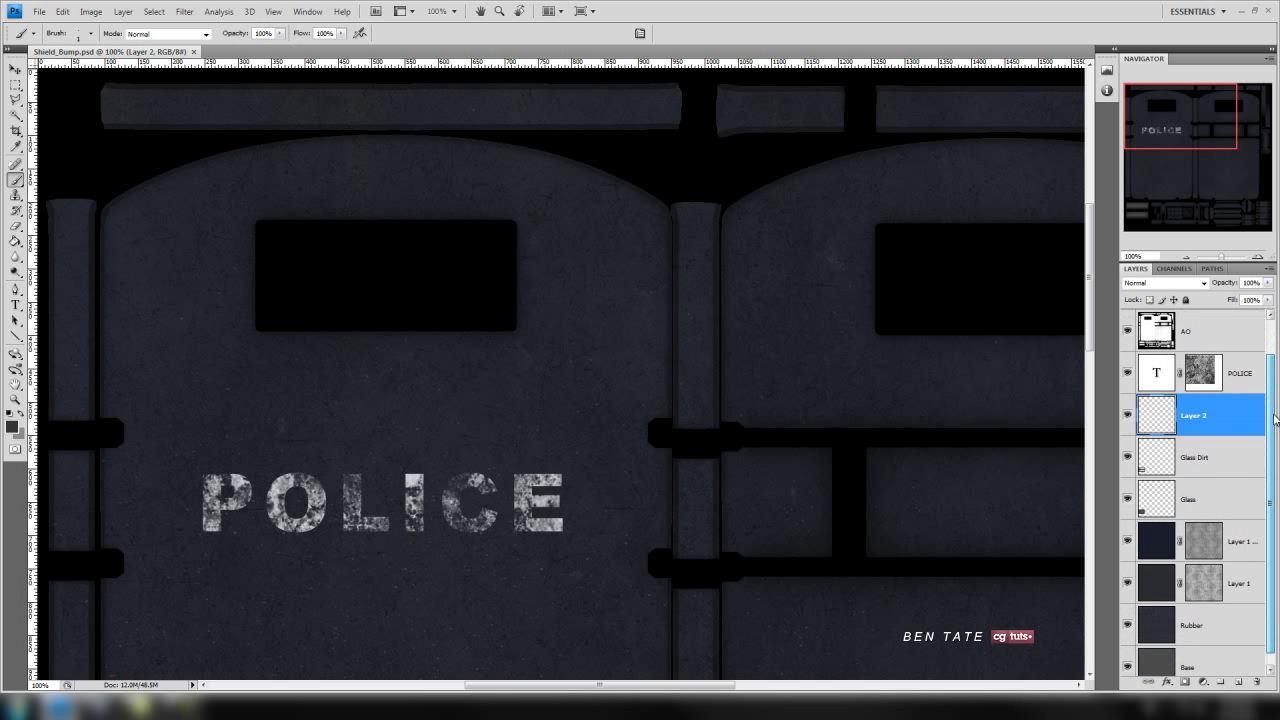
scroll(1273, 378, up, 3)
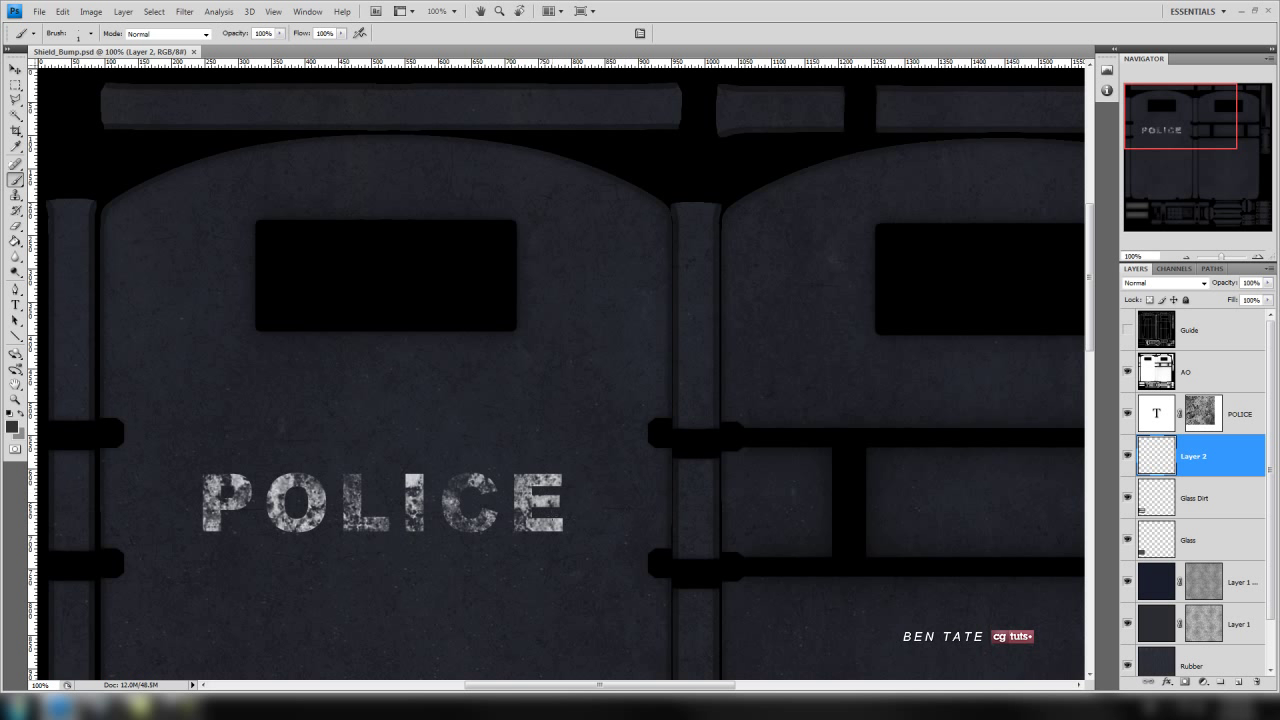
click(1129, 416)
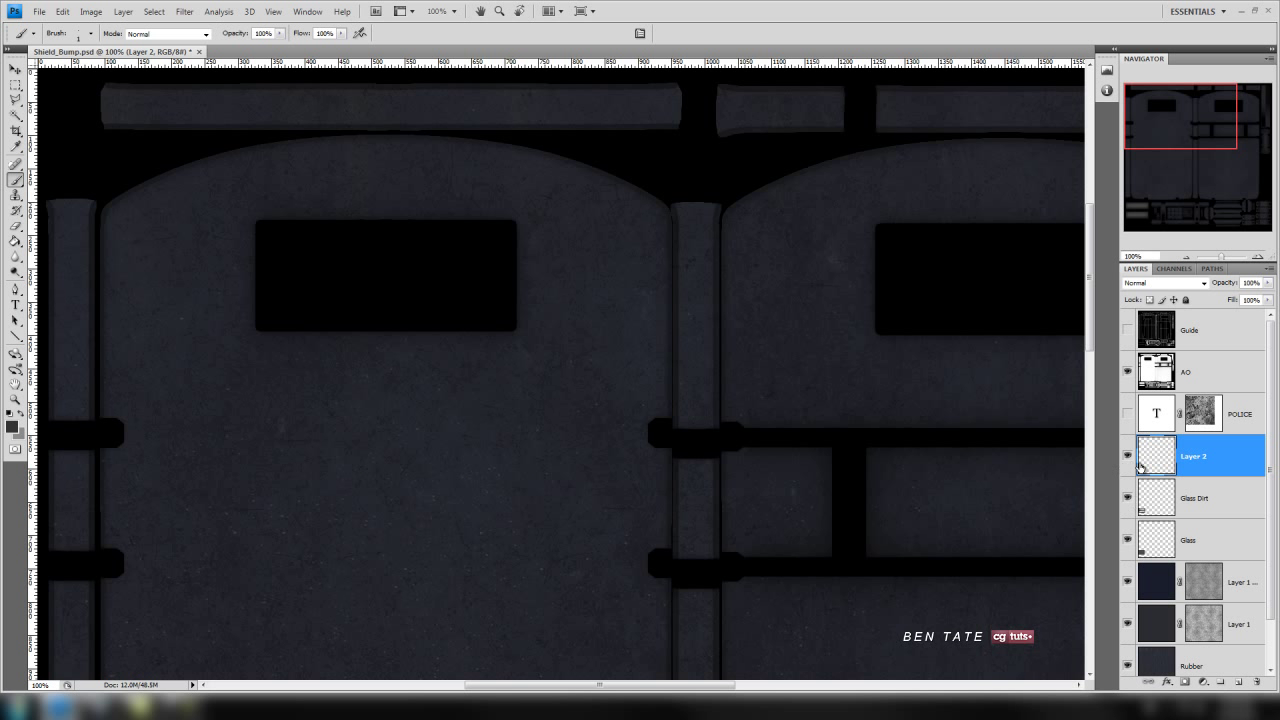
click(1257, 683)
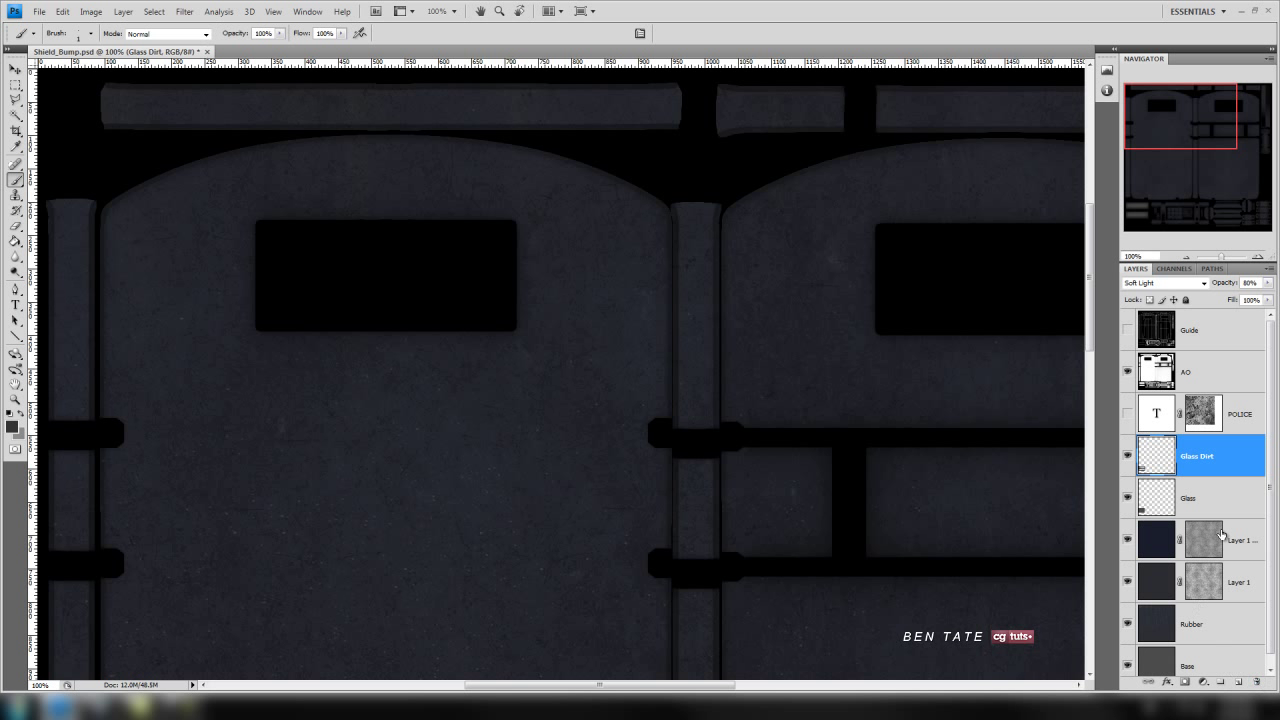
click(1128, 457)
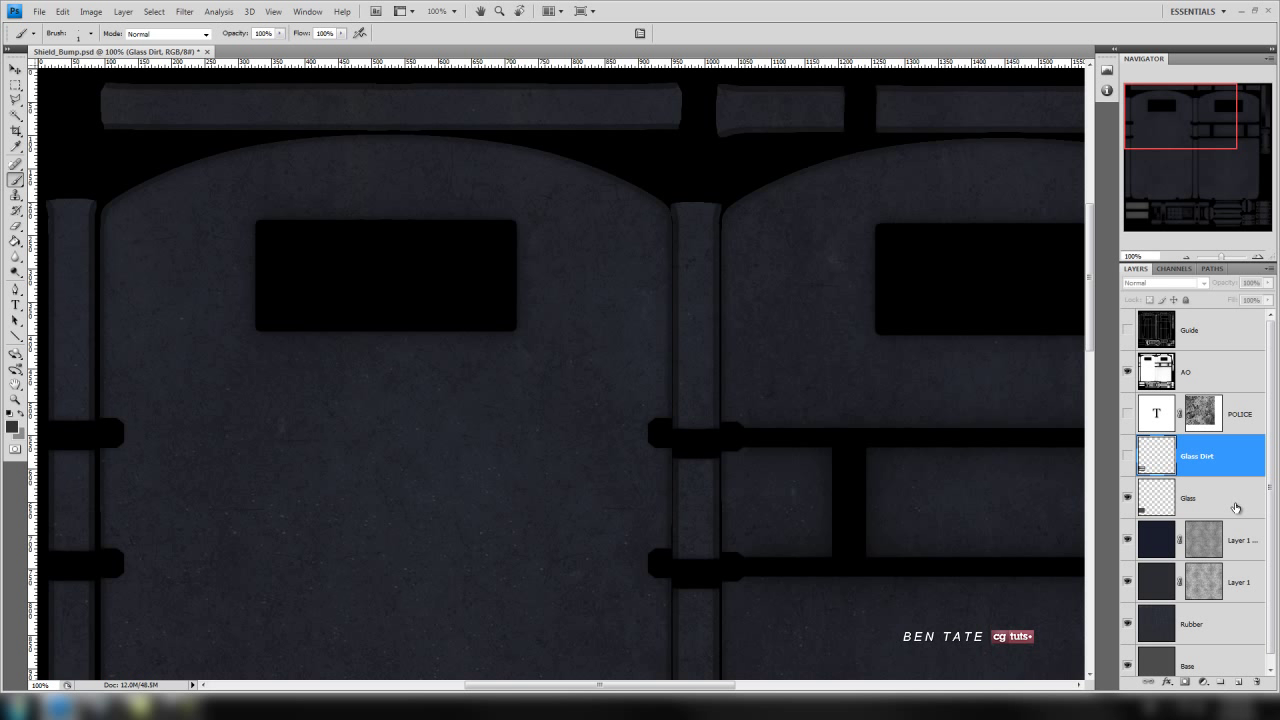
- Desaturate the Rubber, Layer 1 and Layer 1 copy layers to remove the blue tint from the texture
scroll(1273, 495, down, 1)
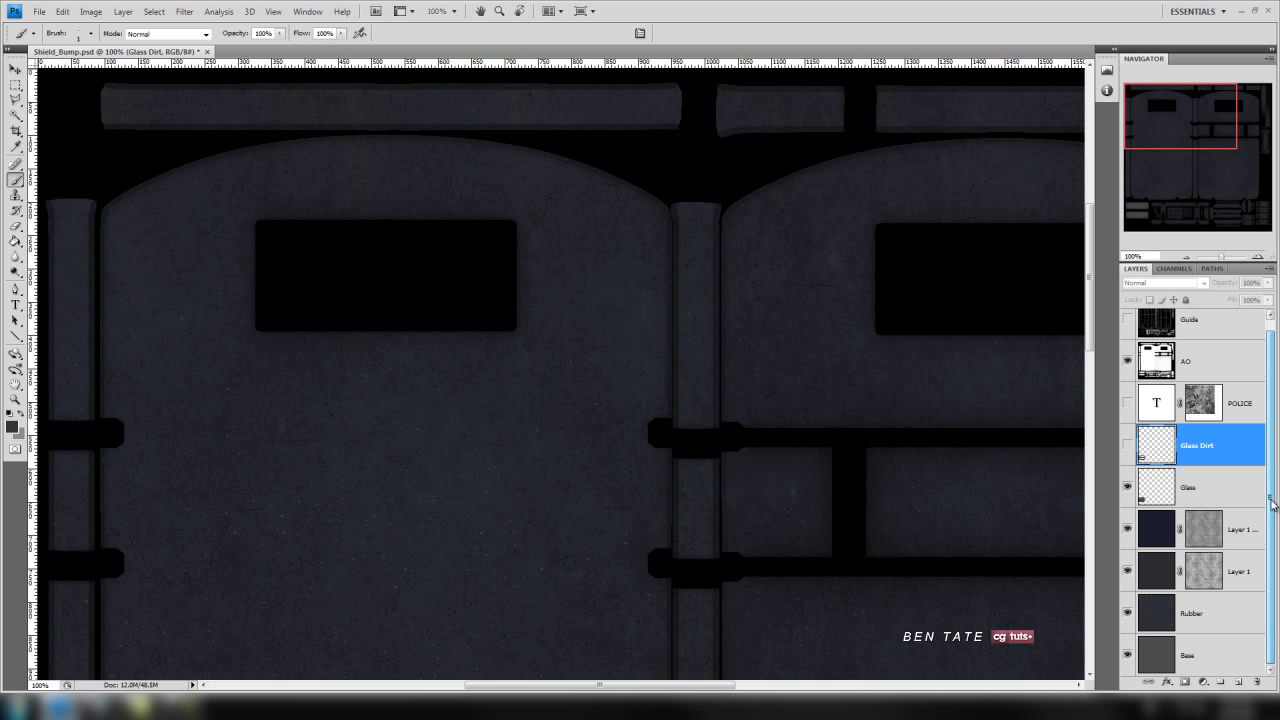
click(1191, 626)
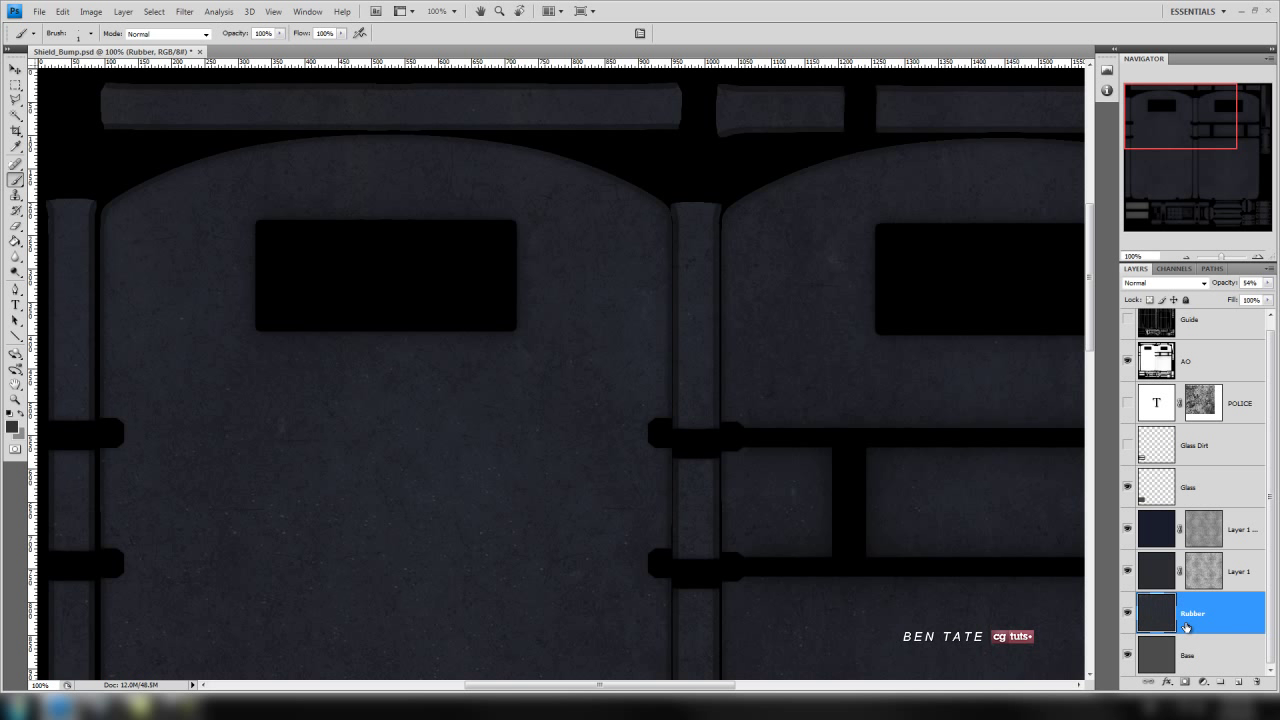
click(91, 11)
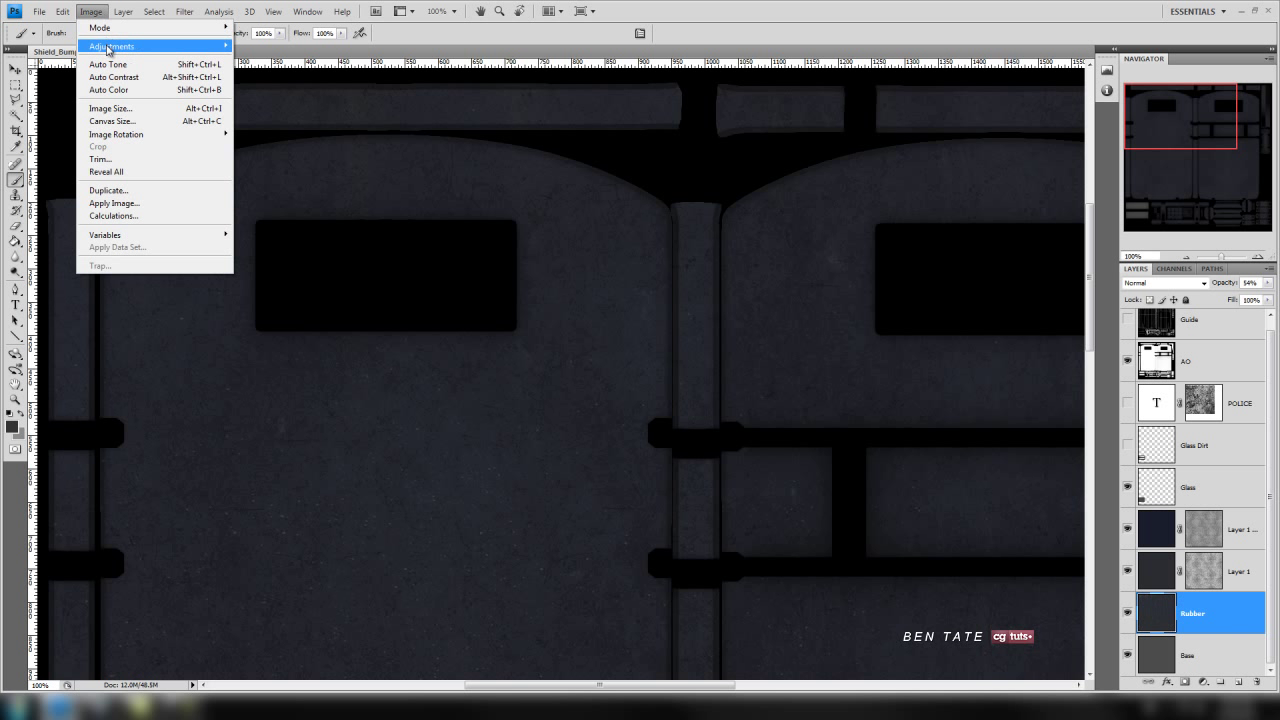
mouse_move(120, 47)
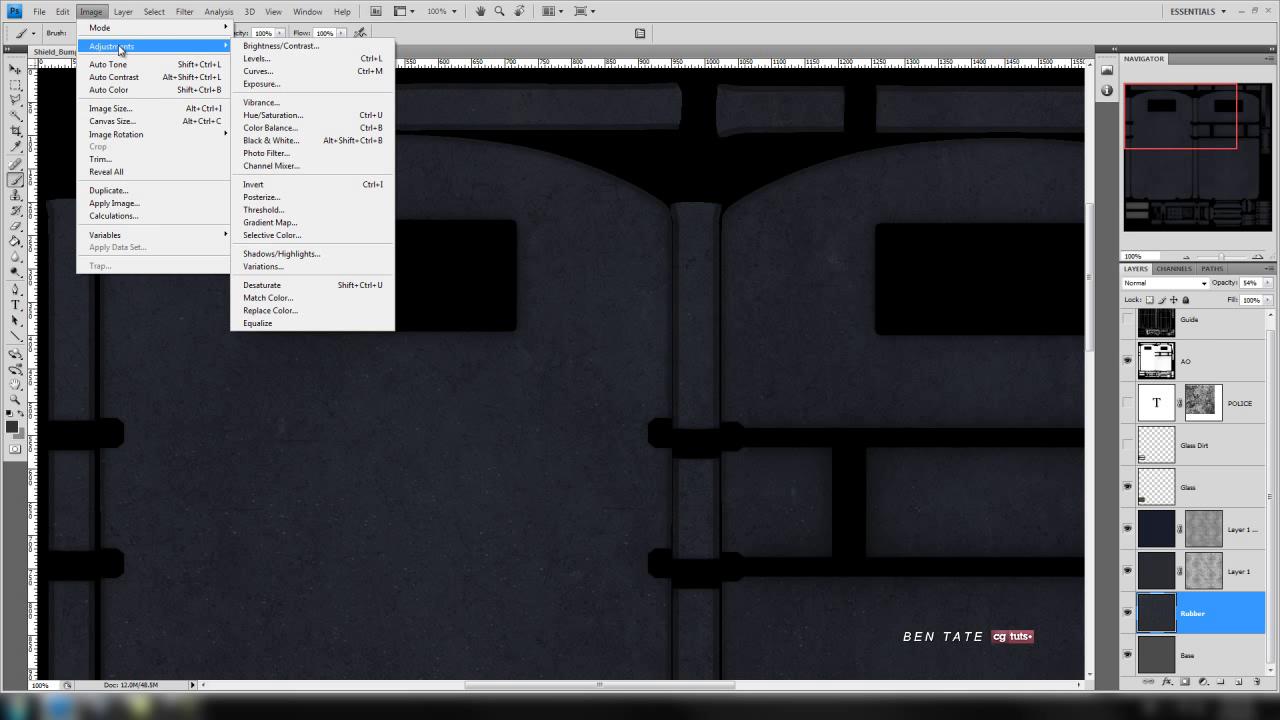
click(328, 287)
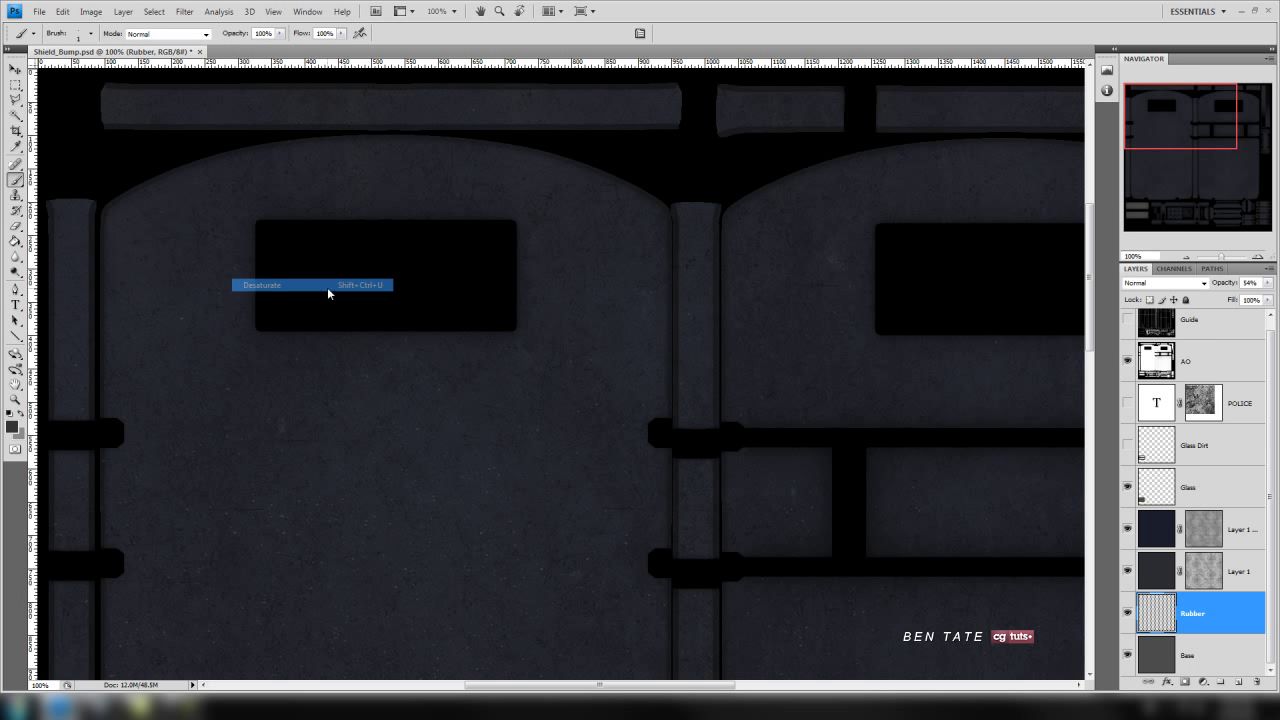
click(1159, 572)
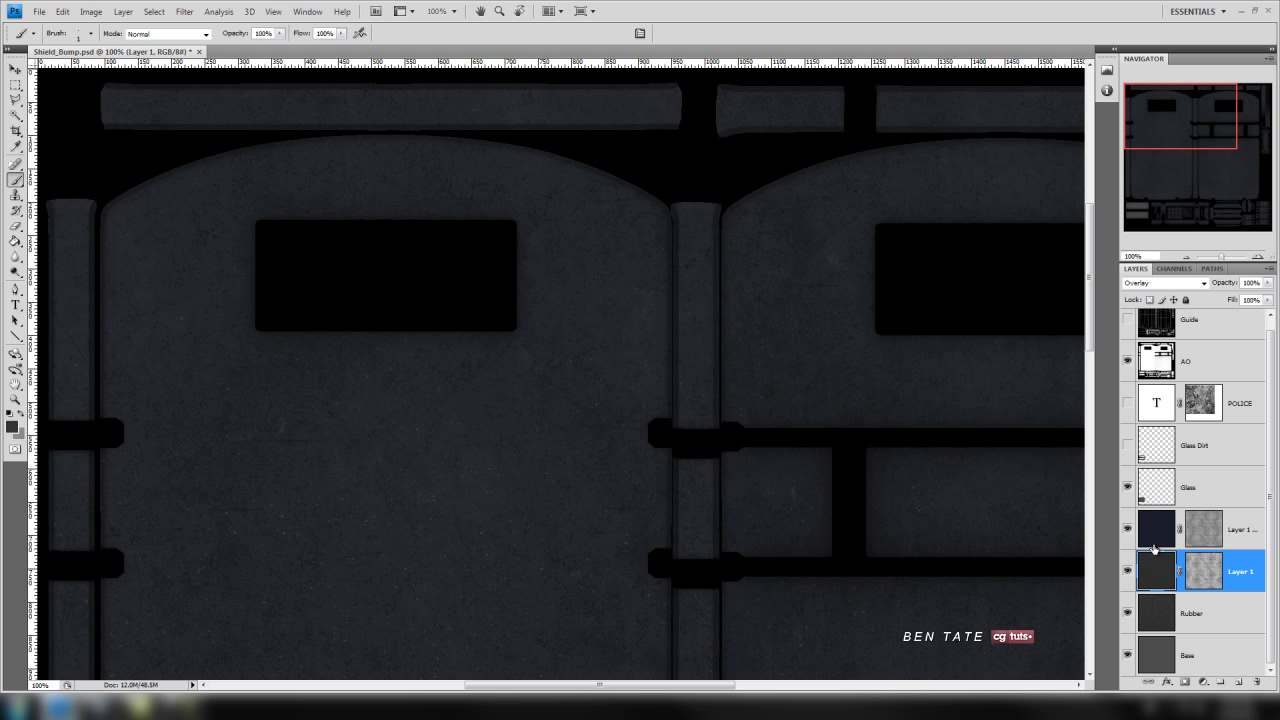
click(1160, 532)
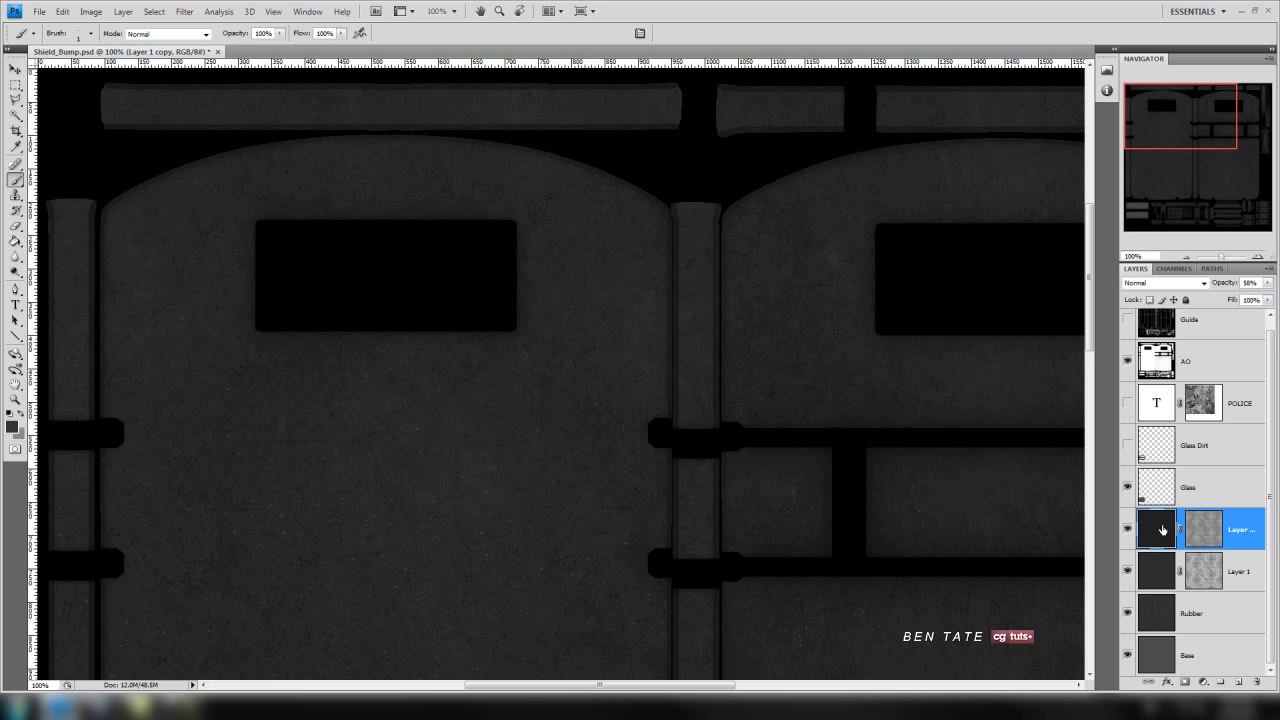
- Compare the texture with and without the Layer 1 copy layer, and leave that layer hidden
drag(1152, 135, 1119, 89)
click(1127, 530)
click(1127, 530)
click(1127, 530)
click(1127, 530)
click(1127, 530)
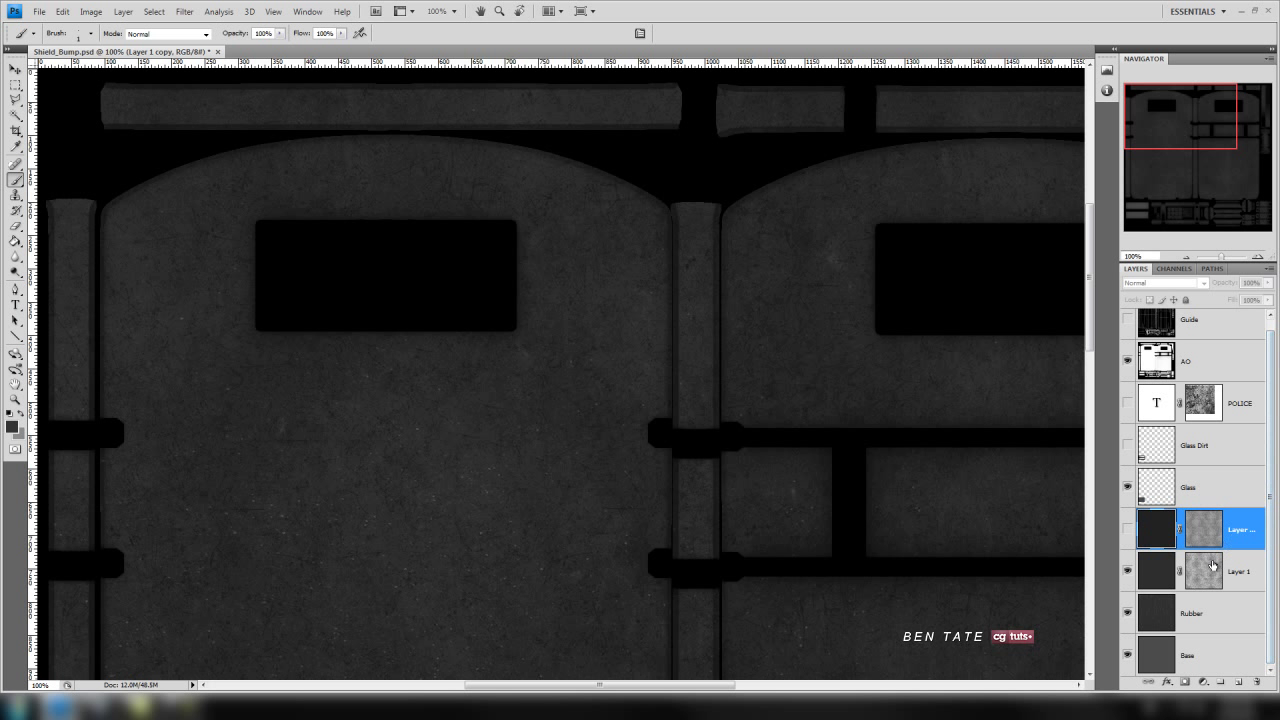
- Compare the texture with and without the Rubber layer, and leave the Rubber layer hidden
click(1192, 620)
click(1128, 614)
click(1128, 614)
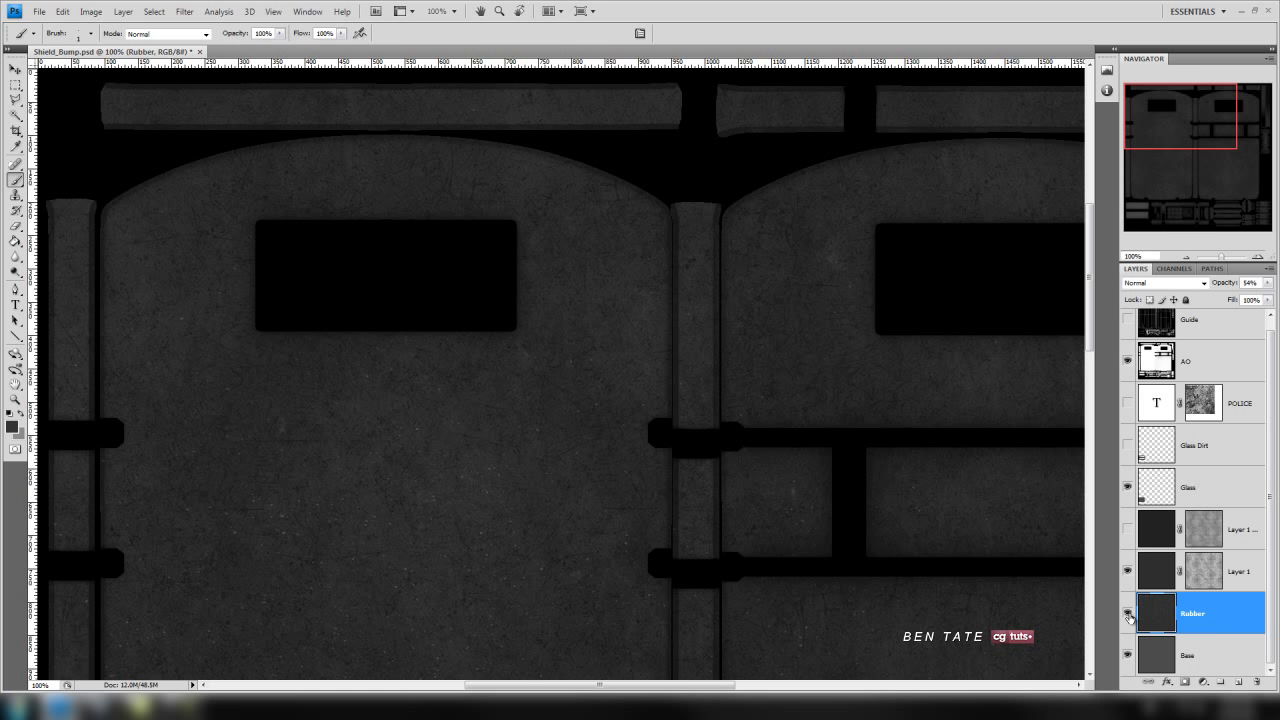
click(1128, 614)
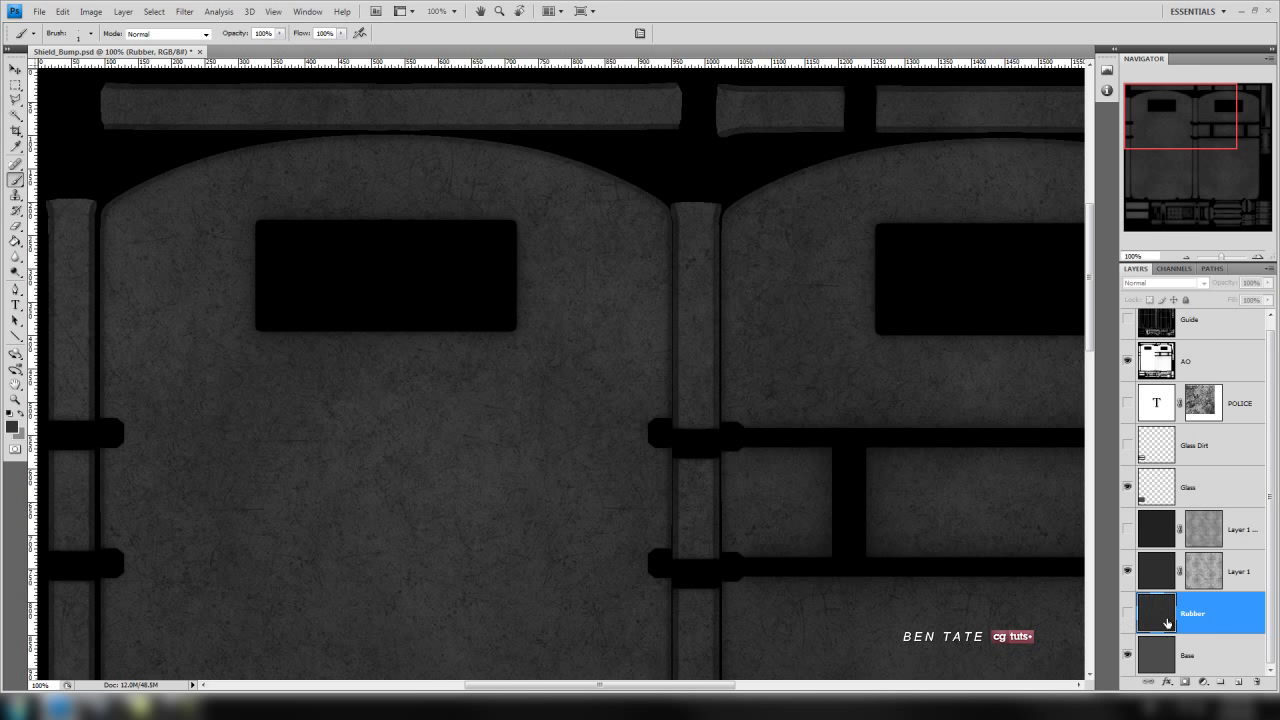
click(1129, 614)
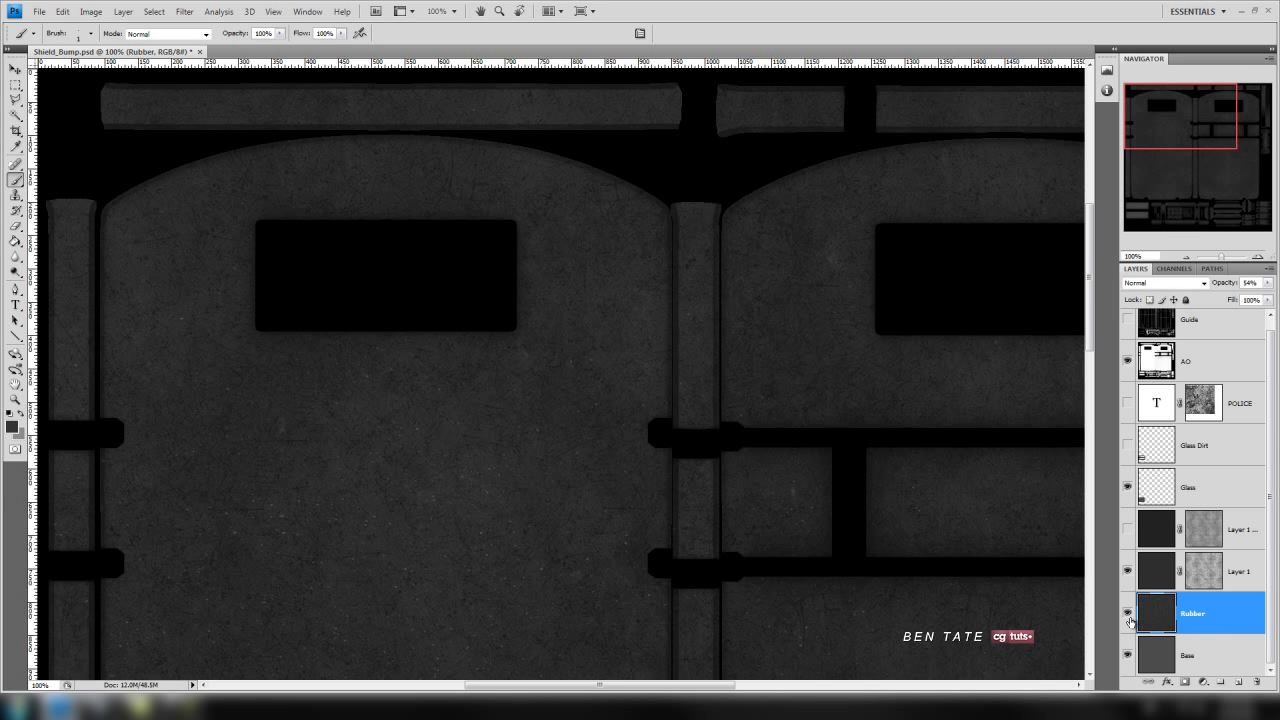
click(1128, 614)
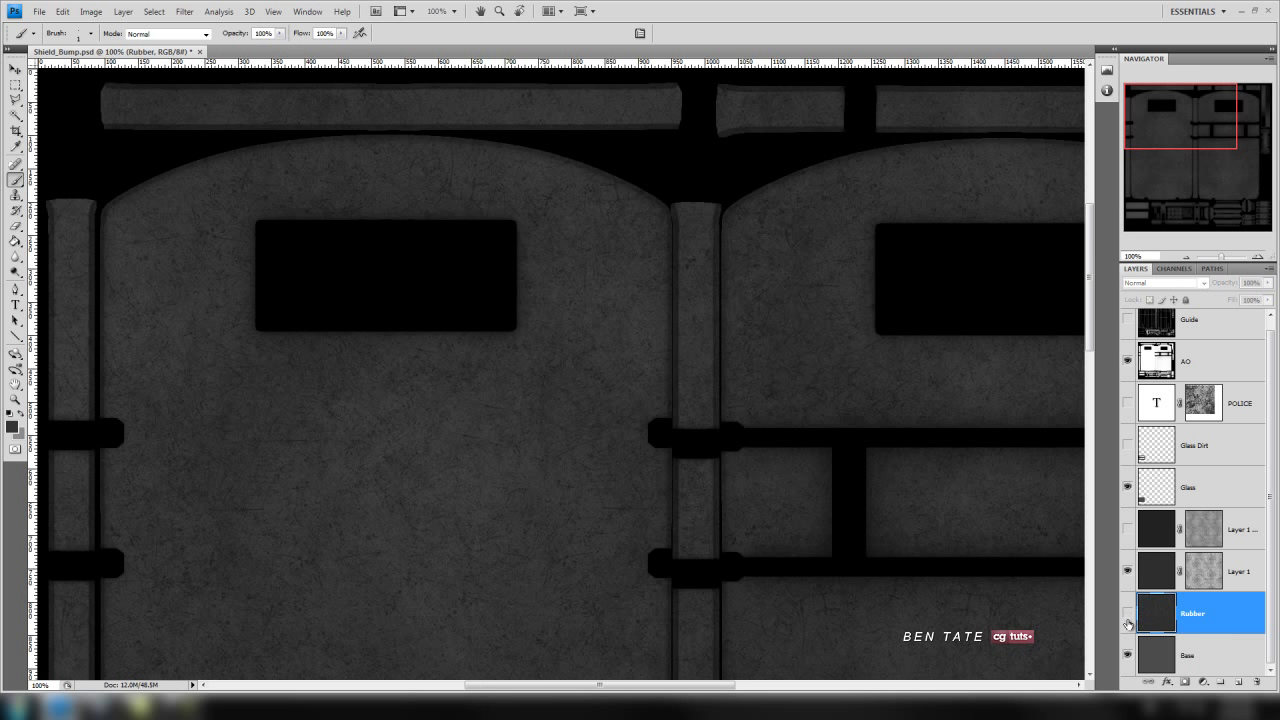
- Fill the Base layer with mid grey, RGB 128, 128, 128 (#808080), using the Paint Bucket
click(1186, 666)
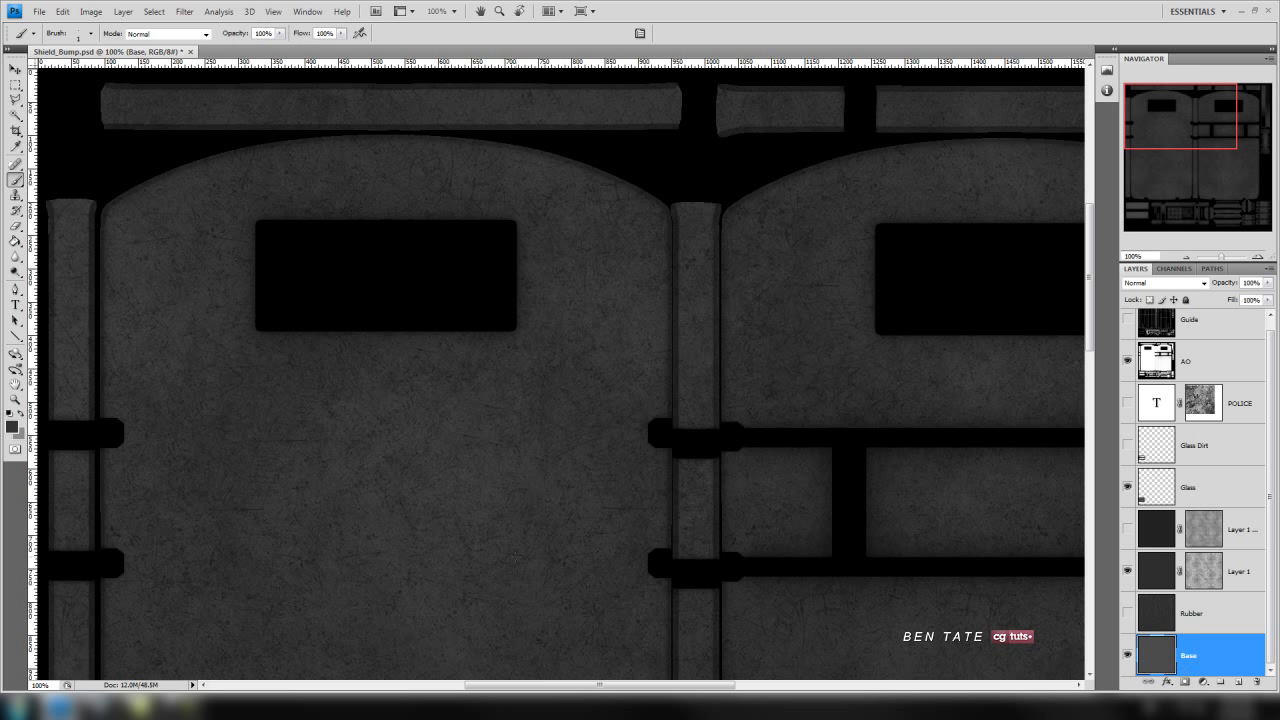
click(12, 427)
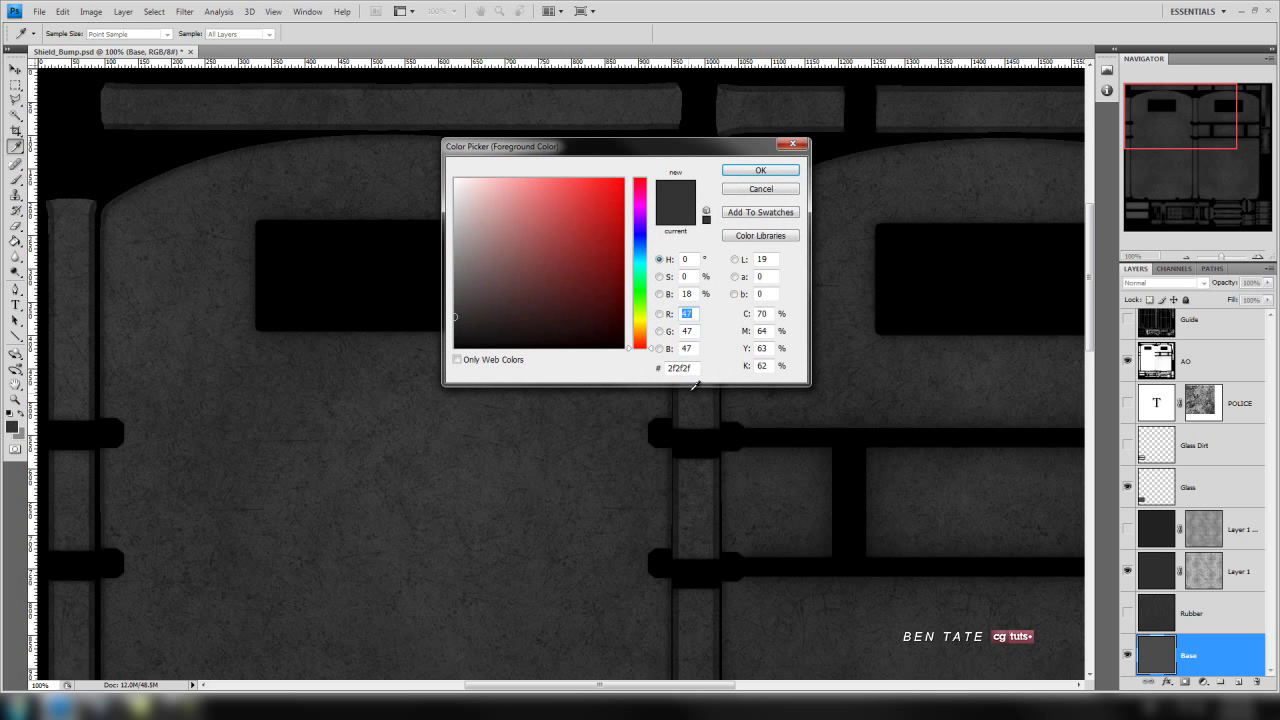
drag(483, 283, 448, 262)
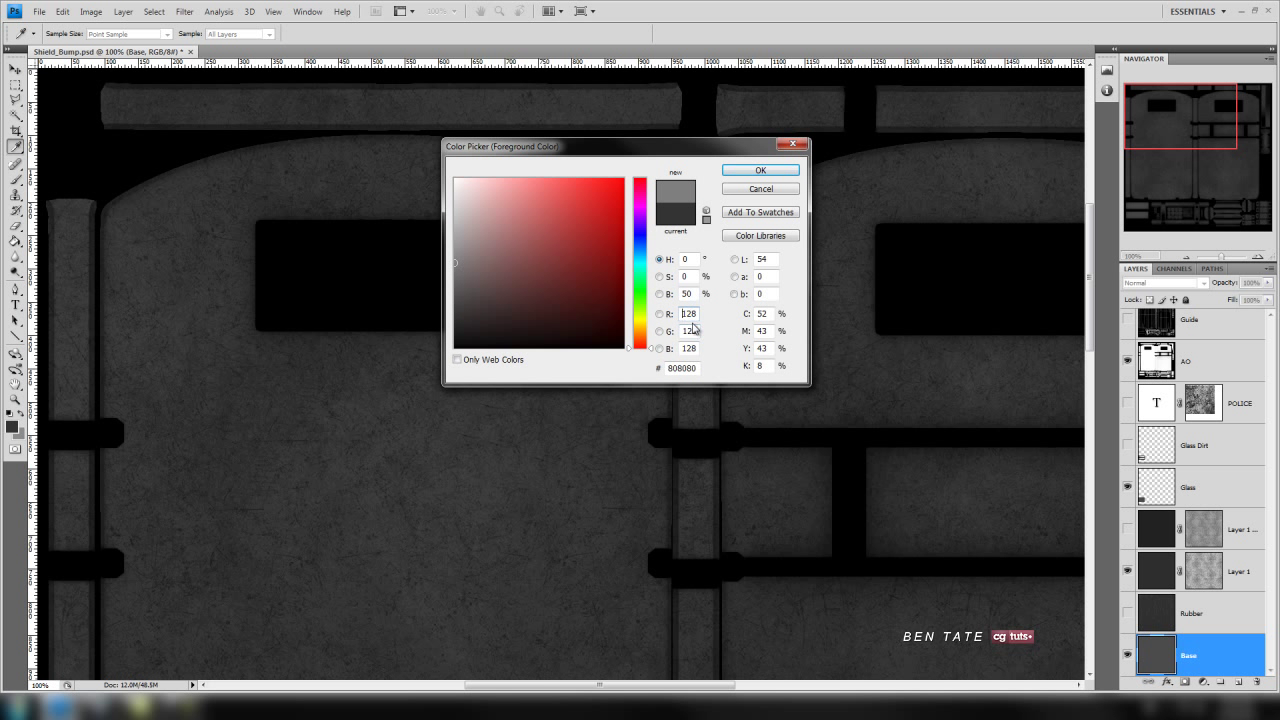
click(760, 171)
key(b)
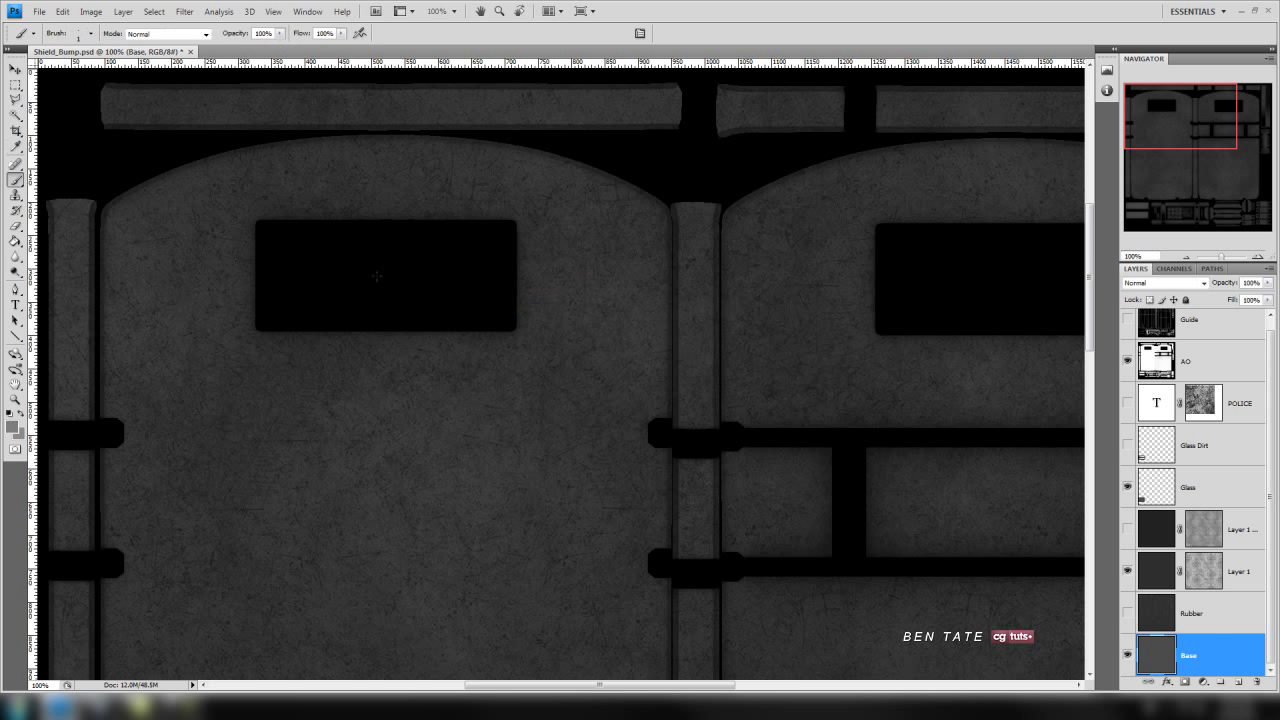
click(16, 241)
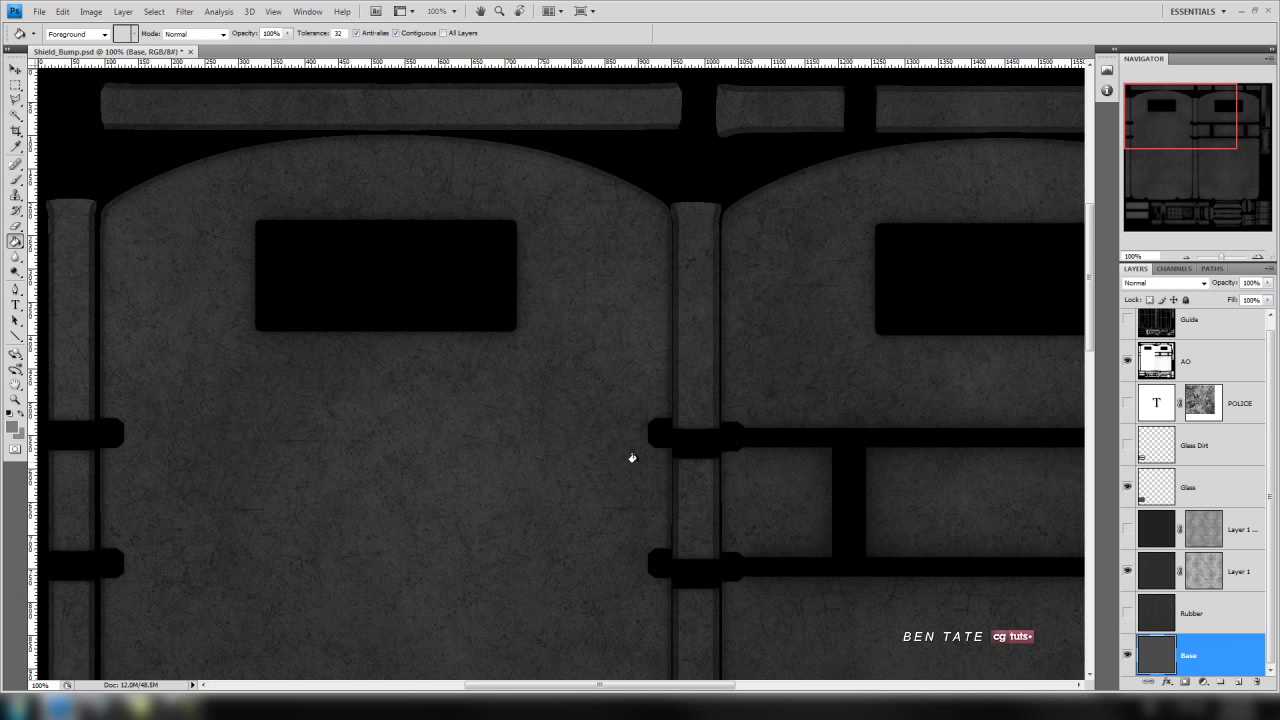
click(615, 442)
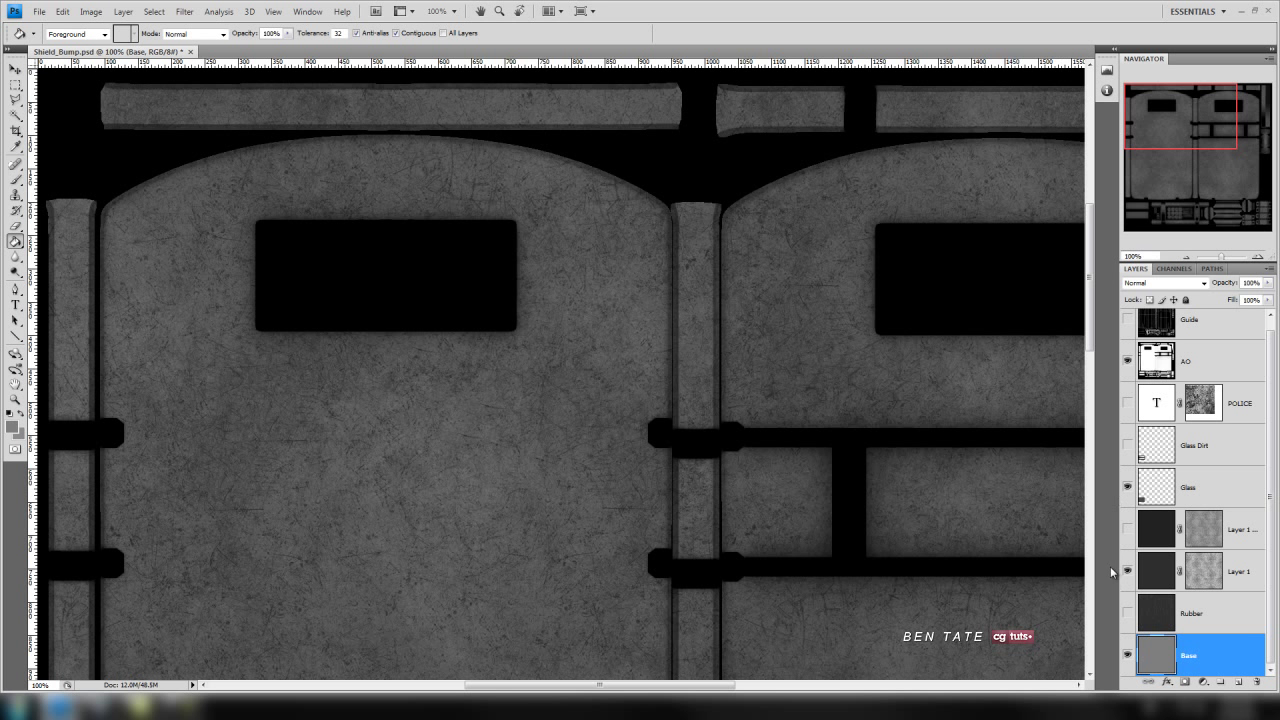
- Start a Levels adjustment on Layer 1's mask with a black input level of 51 and a midtone of 0.54
click(1246, 572)
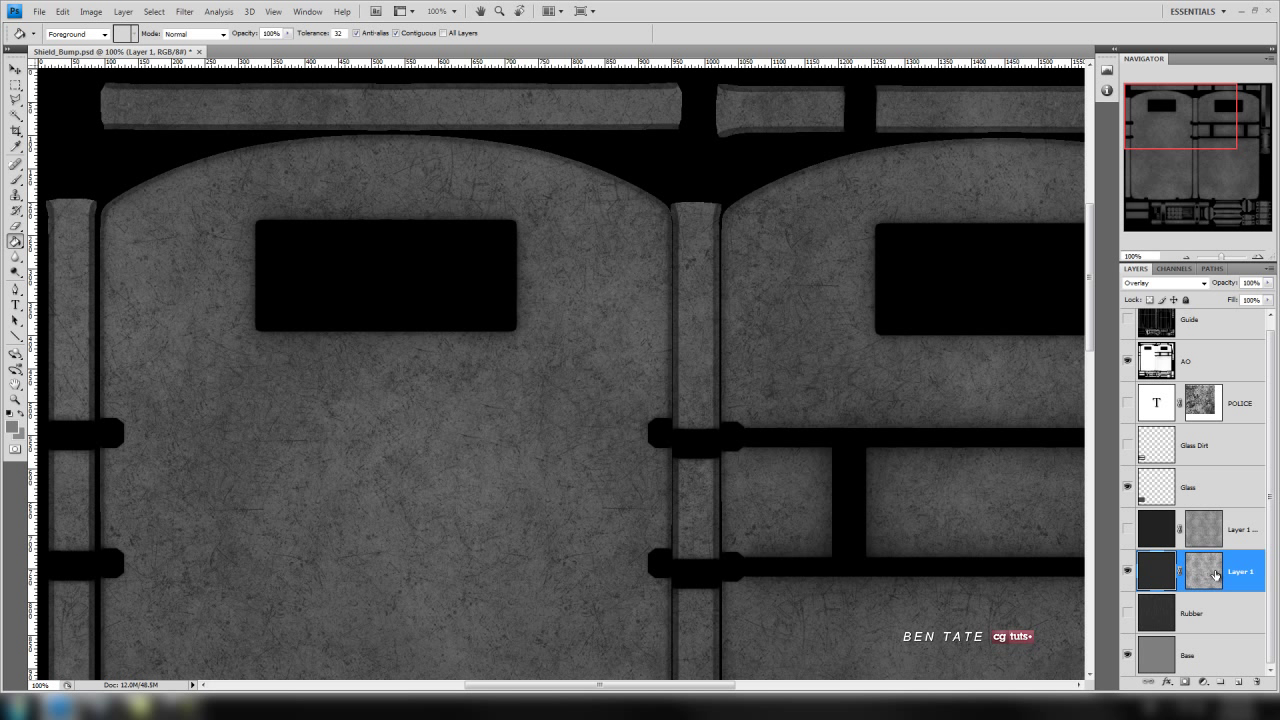
click(1213, 577)
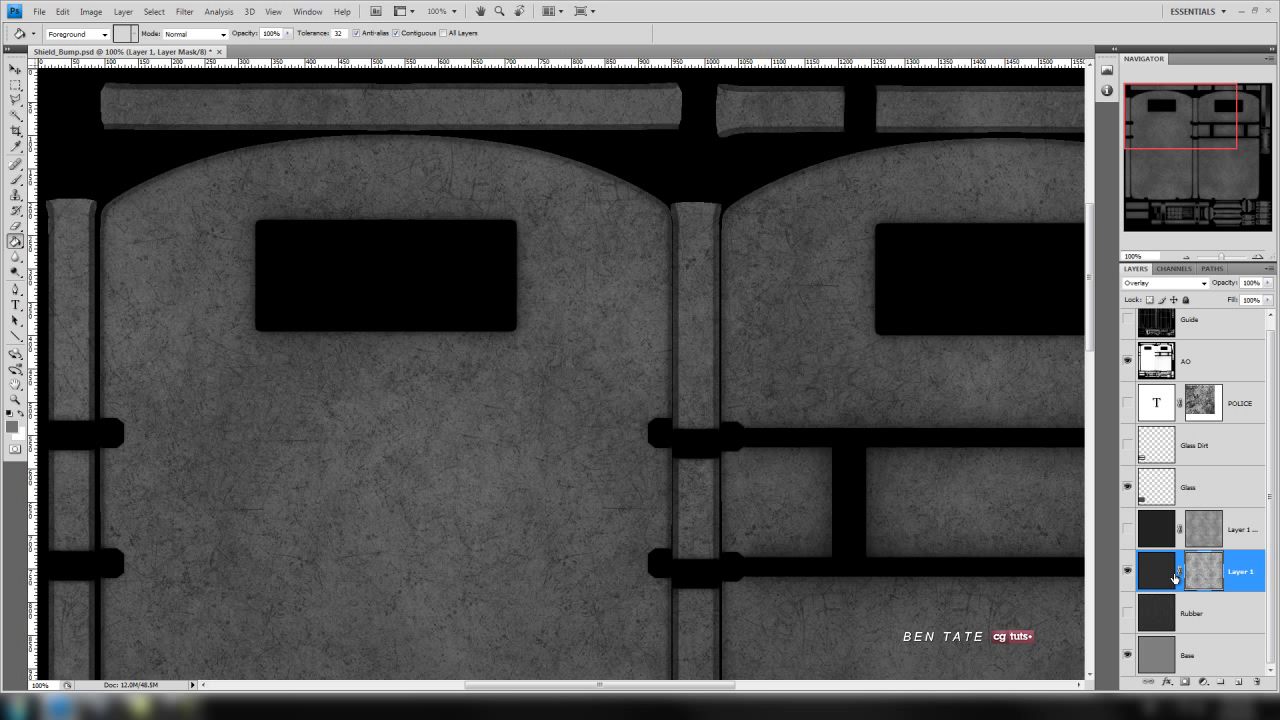
click(93, 12)
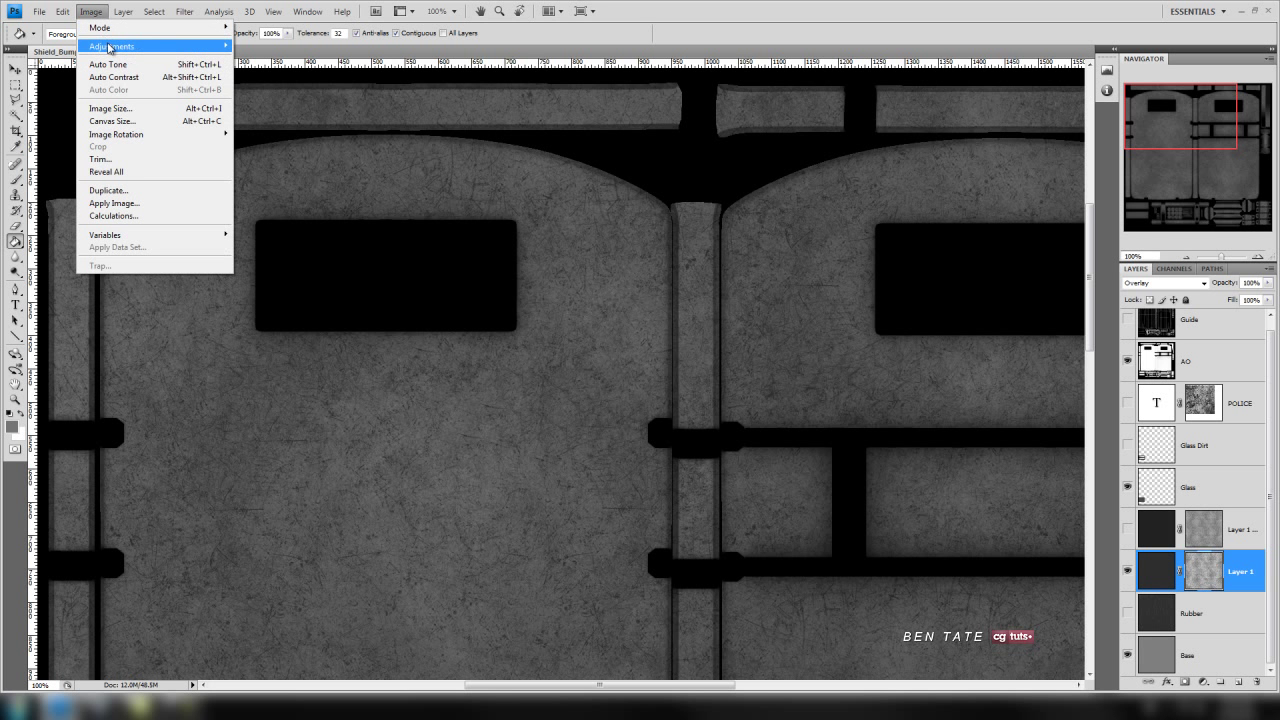
mouse_move(140, 47)
click(278, 59)
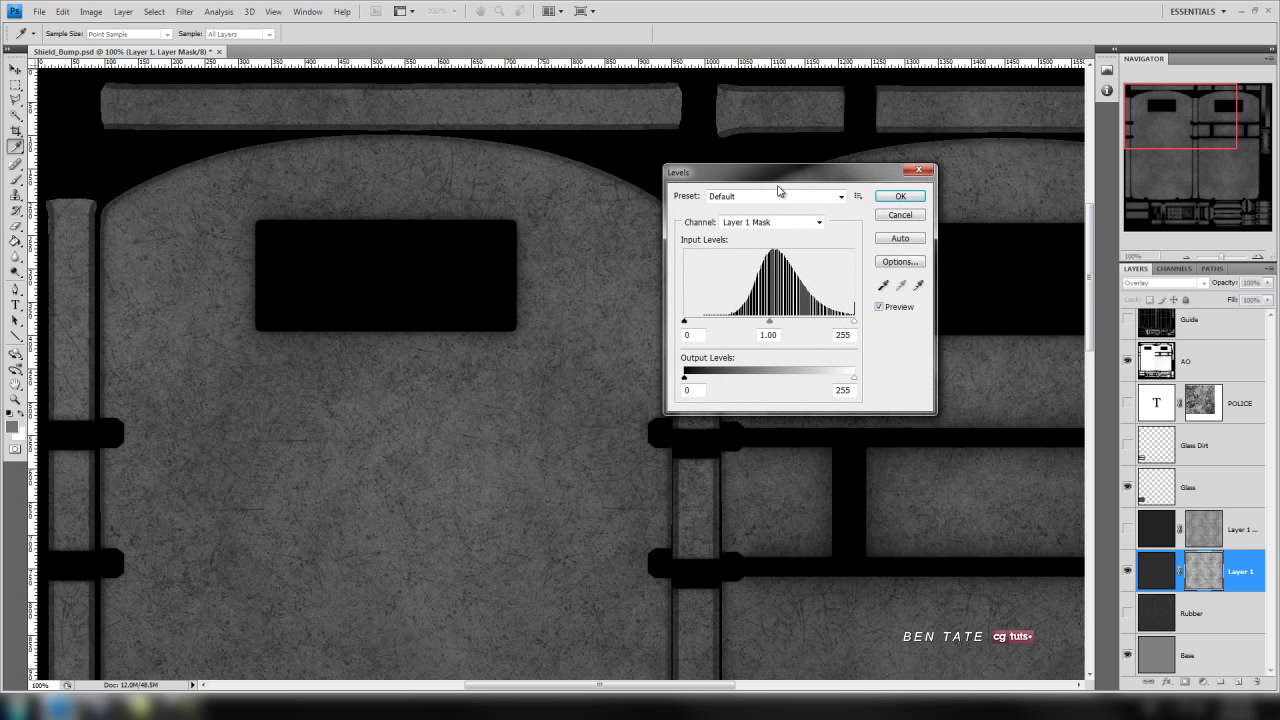
drag(779, 190, 732, 206)
drag(639, 345, 751, 349)
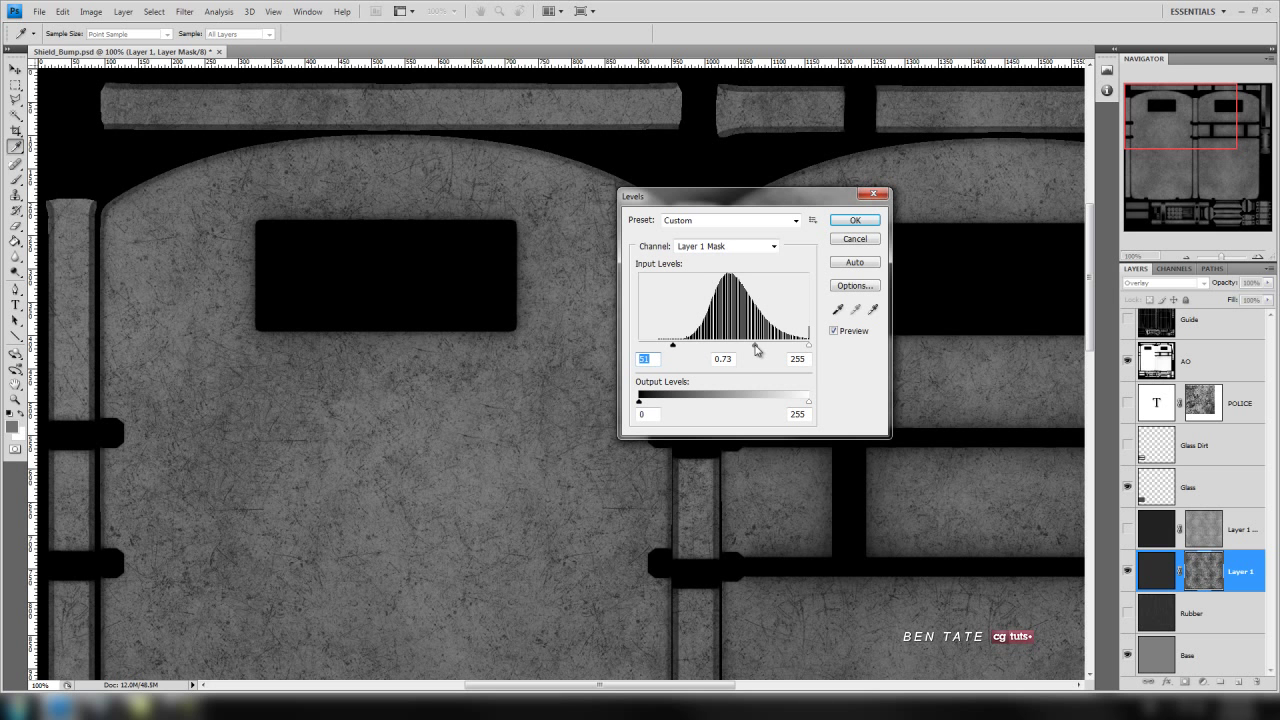
drag(760, 349, 765, 350)
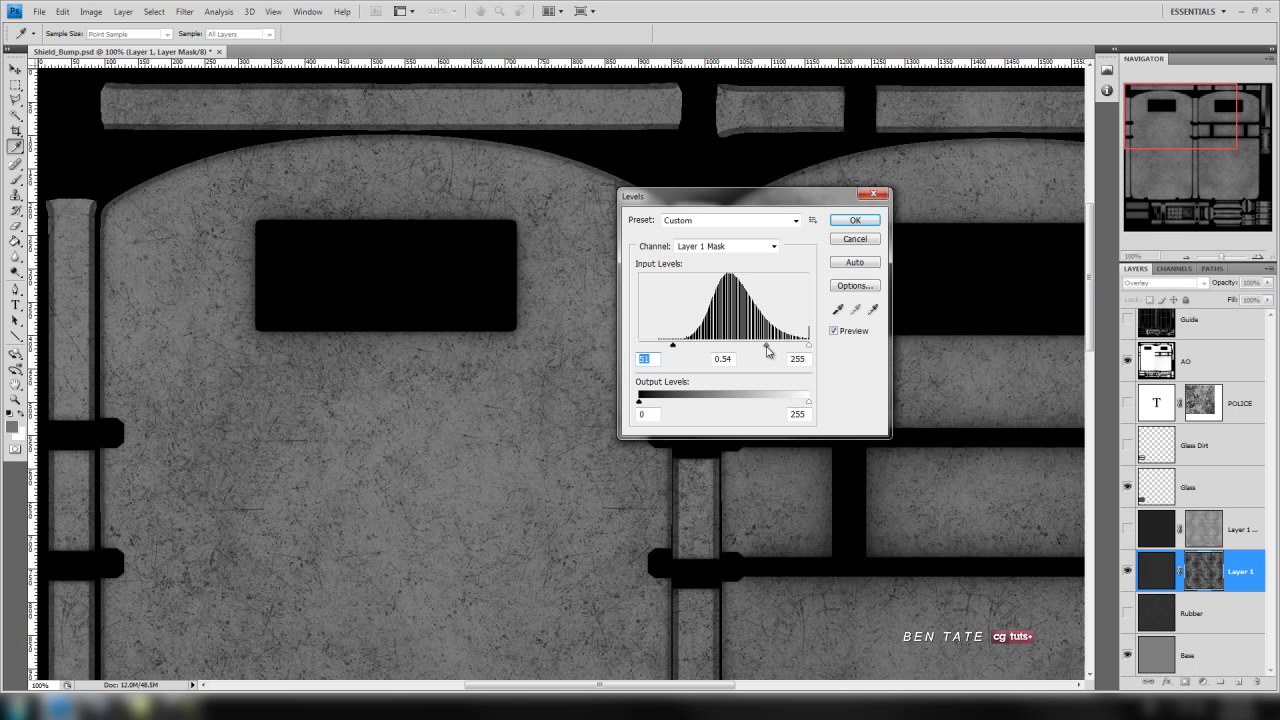
drag(768, 350, 760, 350)
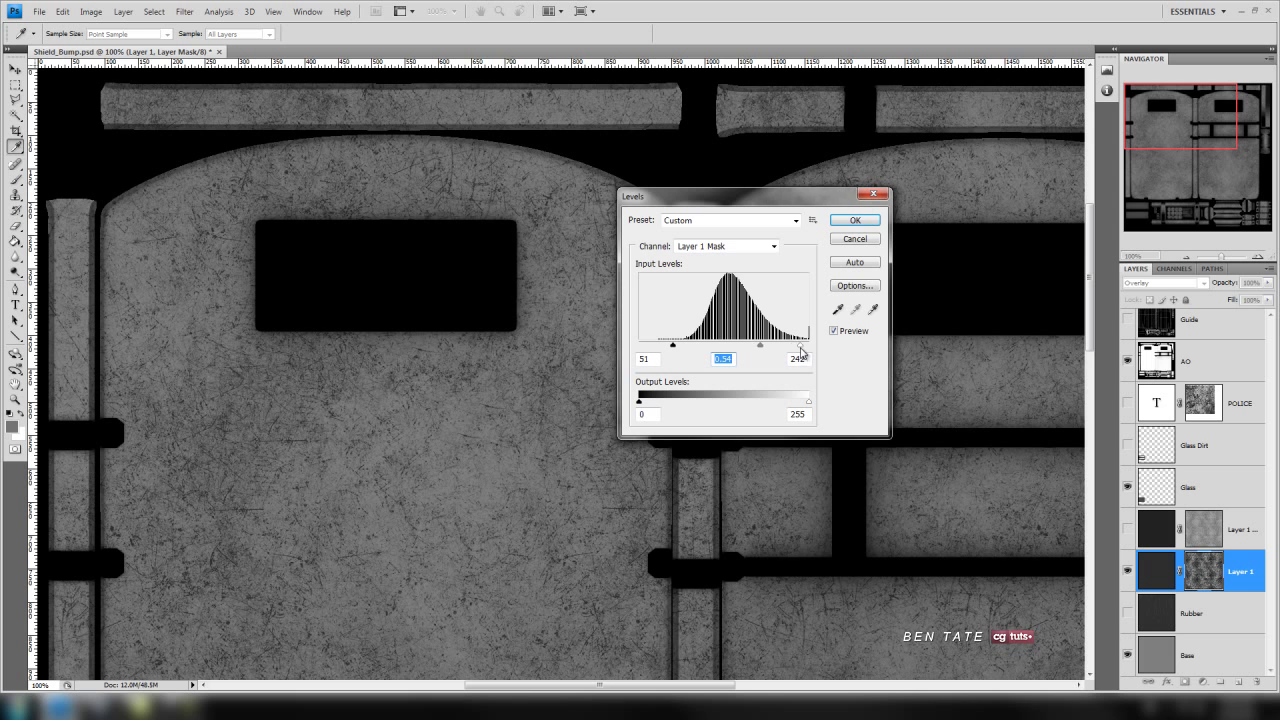
- Lower the mask's white input level to about 216 with a midtone of about 0.50, and apply the Levels adjustment
mouse_move(797, 346)
mouse_down()
mouse_move(783, 356)
mouse_move(795, 355)
mouse_up()
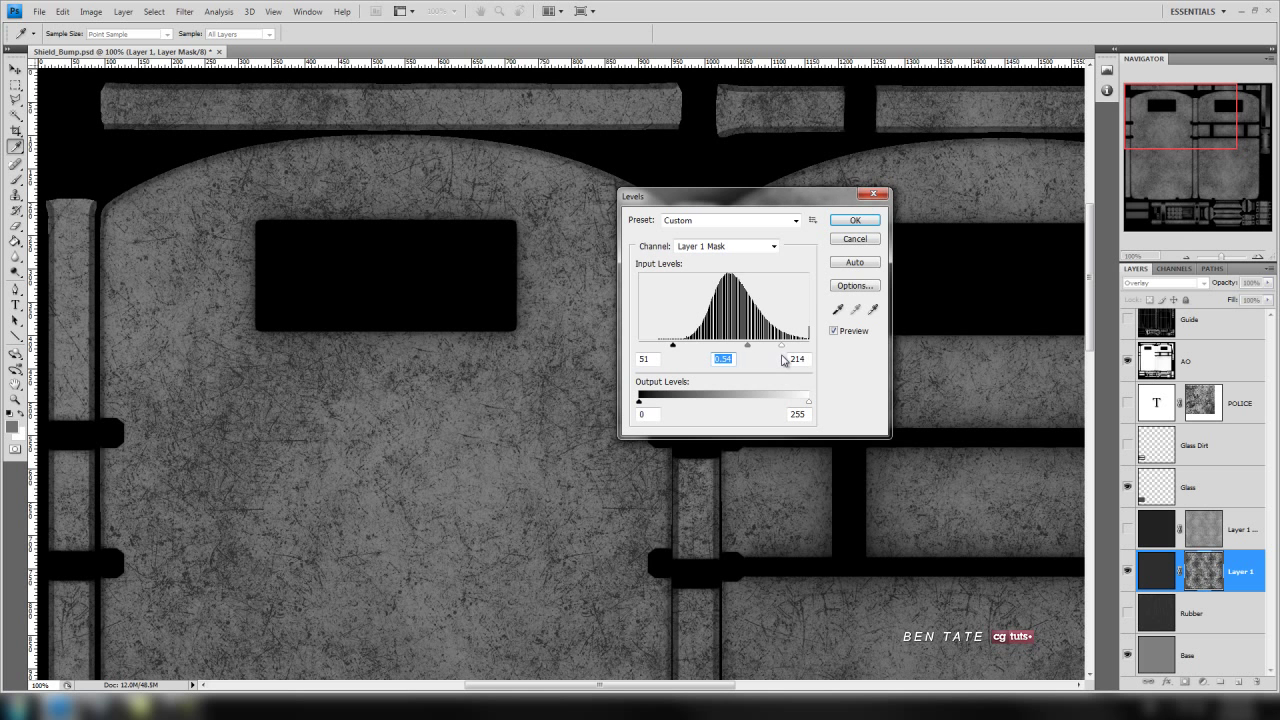
key(Tab)
drag(749, 350, 749, 350)
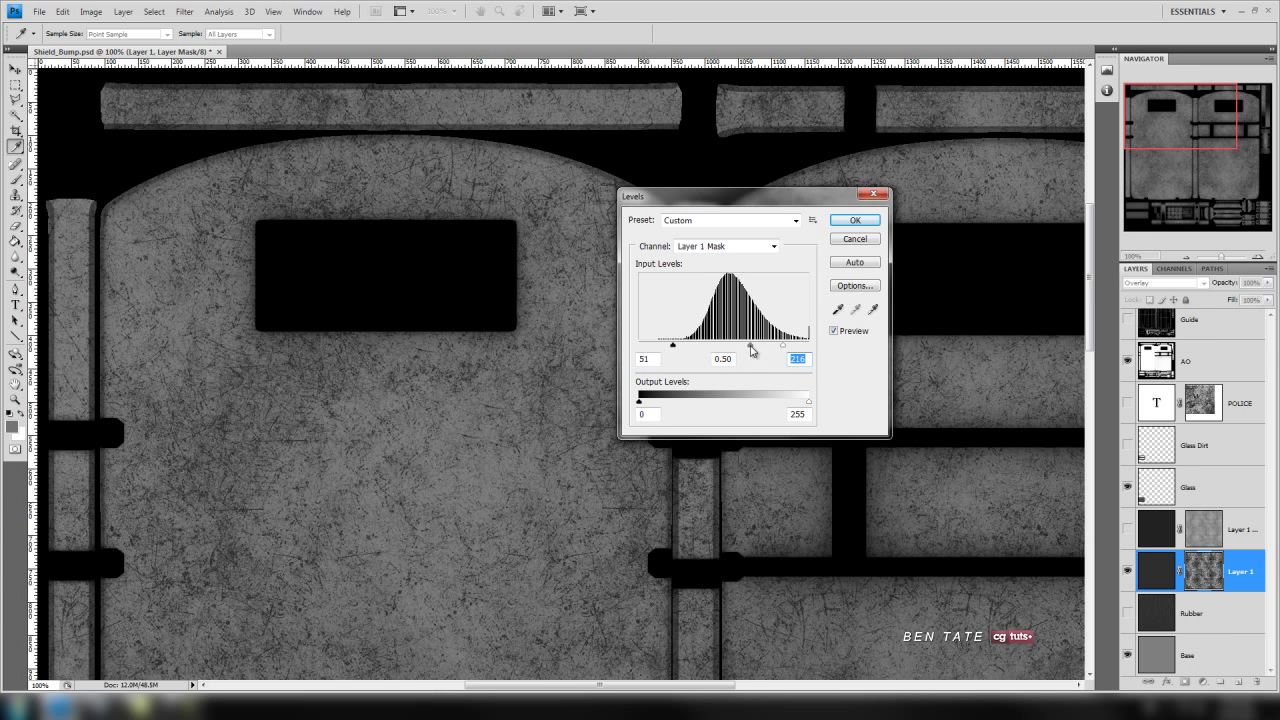
click(751, 349)
drag(789, 347, 784, 347)
click(784, 347)
click(845, 220)
- Inspect the scratches across the whole map, hide the AO layer, and save the Shield_Bump file
drag(1180, 118, 1142, 121)
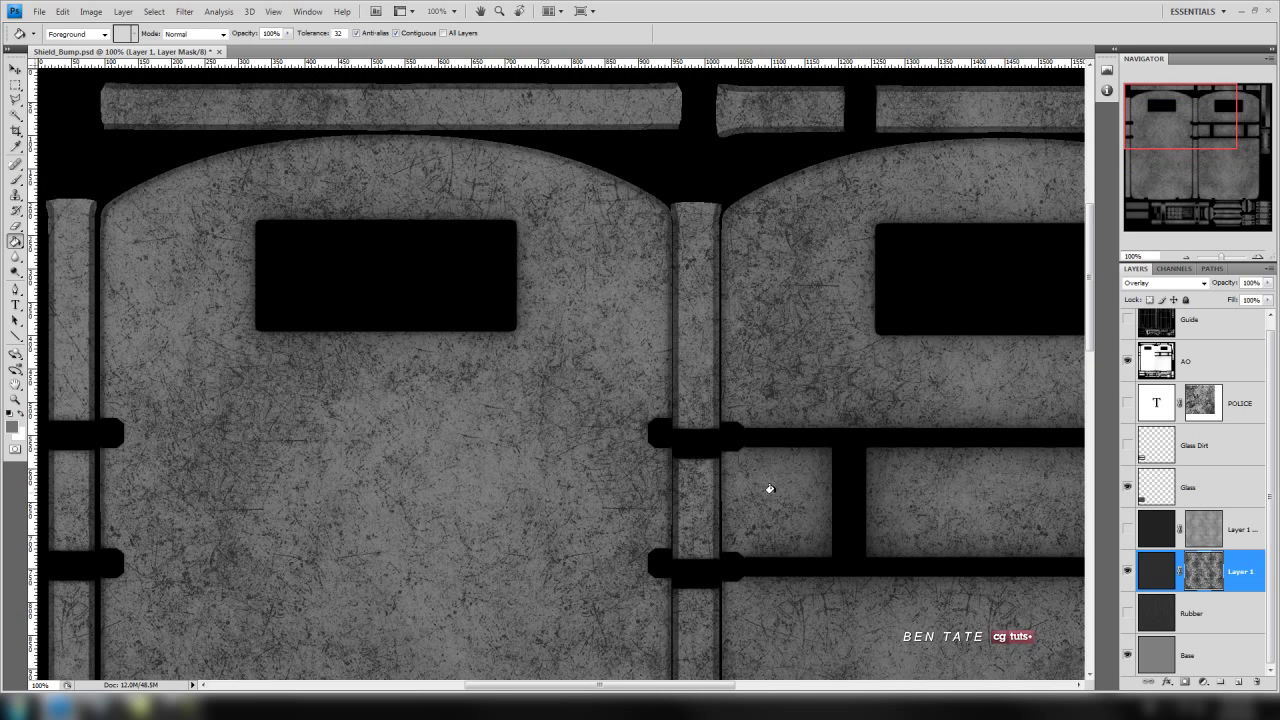
drag(1212, 146, 1163, 218)
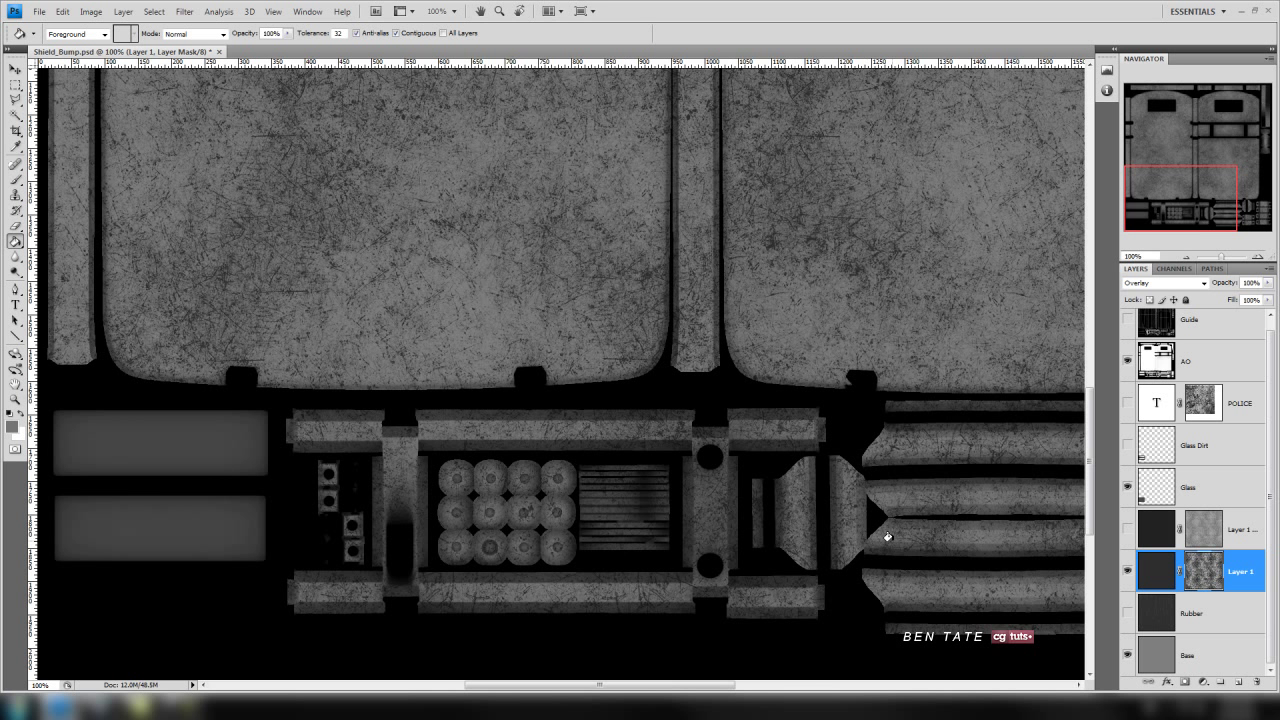
drag(1183, 199, 1122, 110)
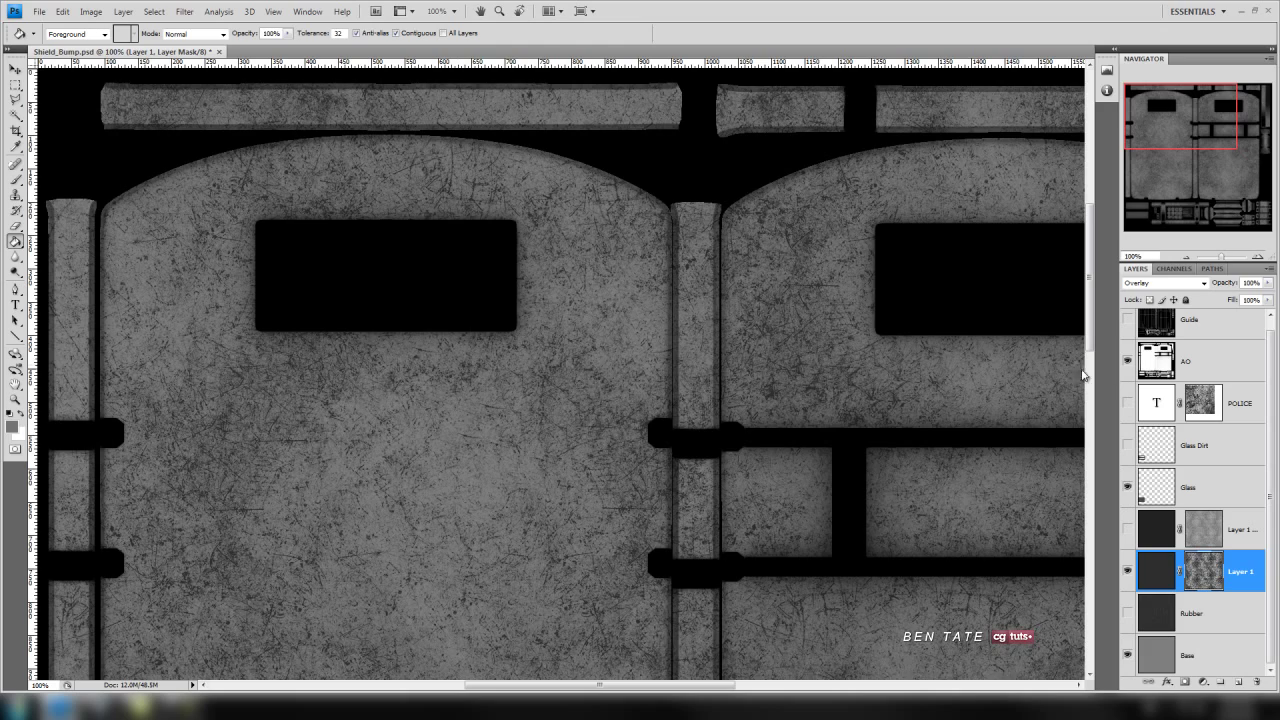
click(1128, 362)
drag(1200, 120, 1151, 104)
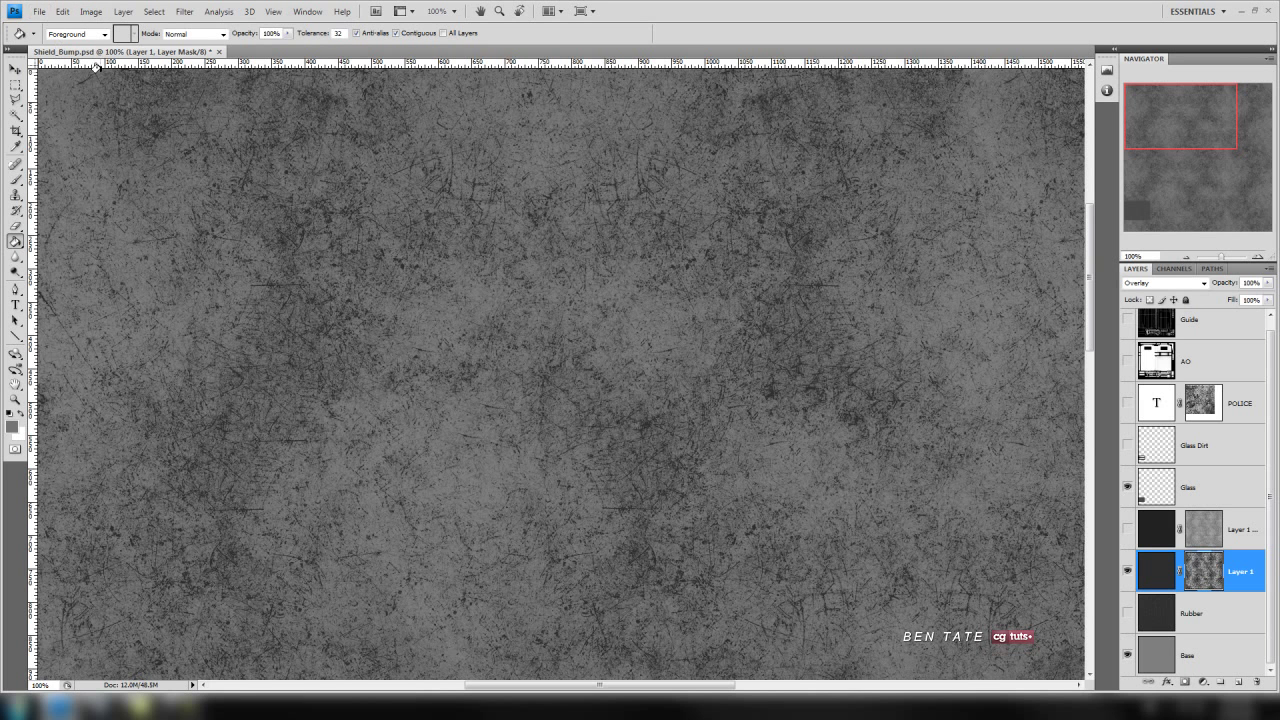
click(39, 11)
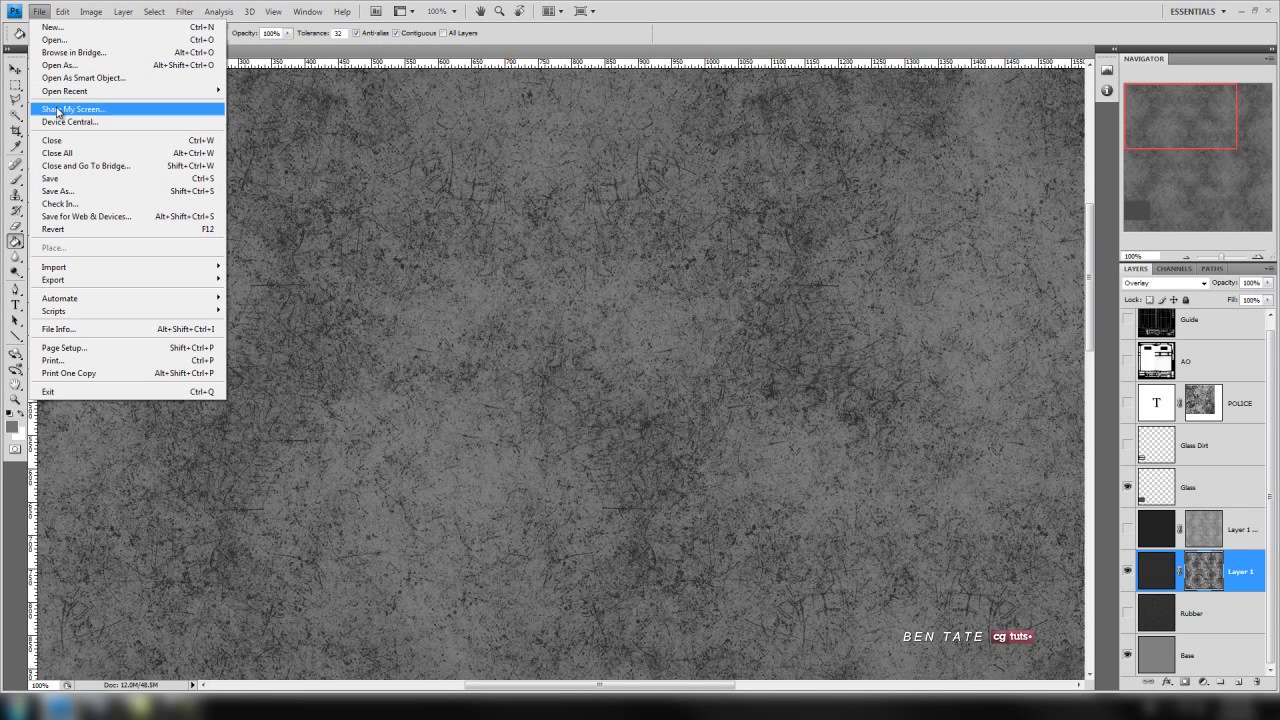
click(75, 184)
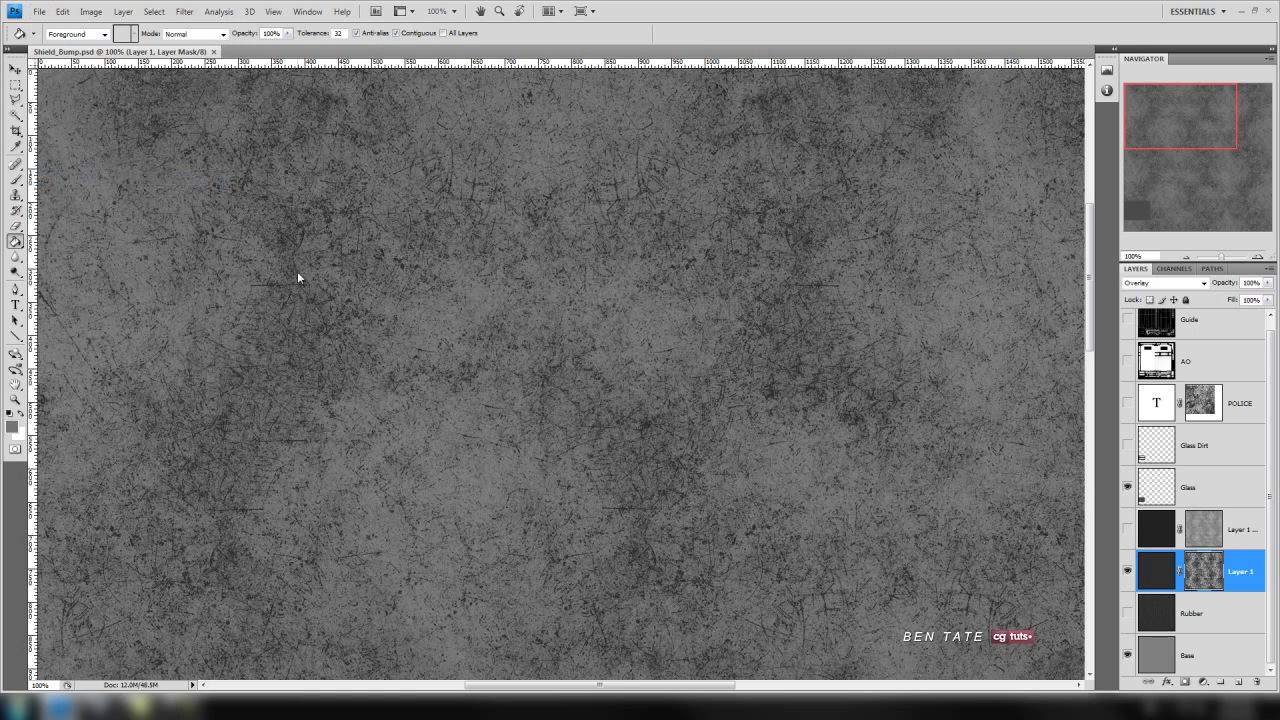
- Switch to 3ds Max, open the Material Editor beside the shield, and show a magnified preview of the 08 - Default material
click(101, 707)
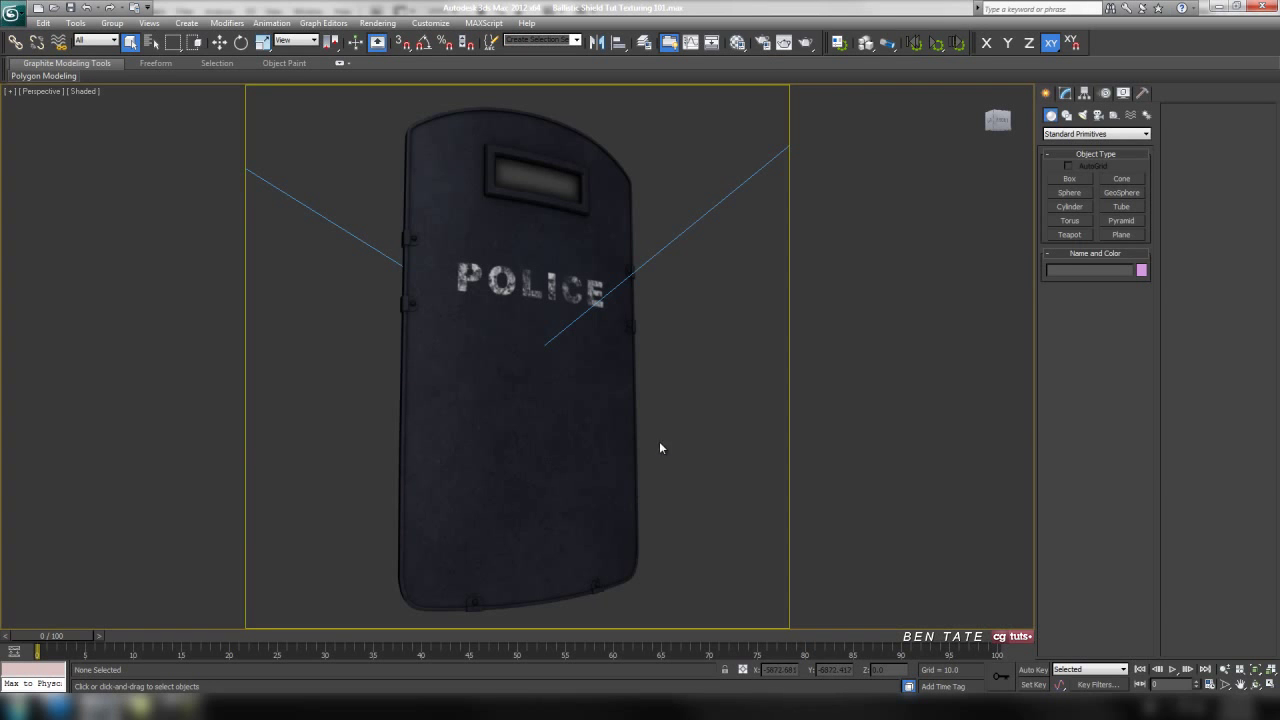
key(m)
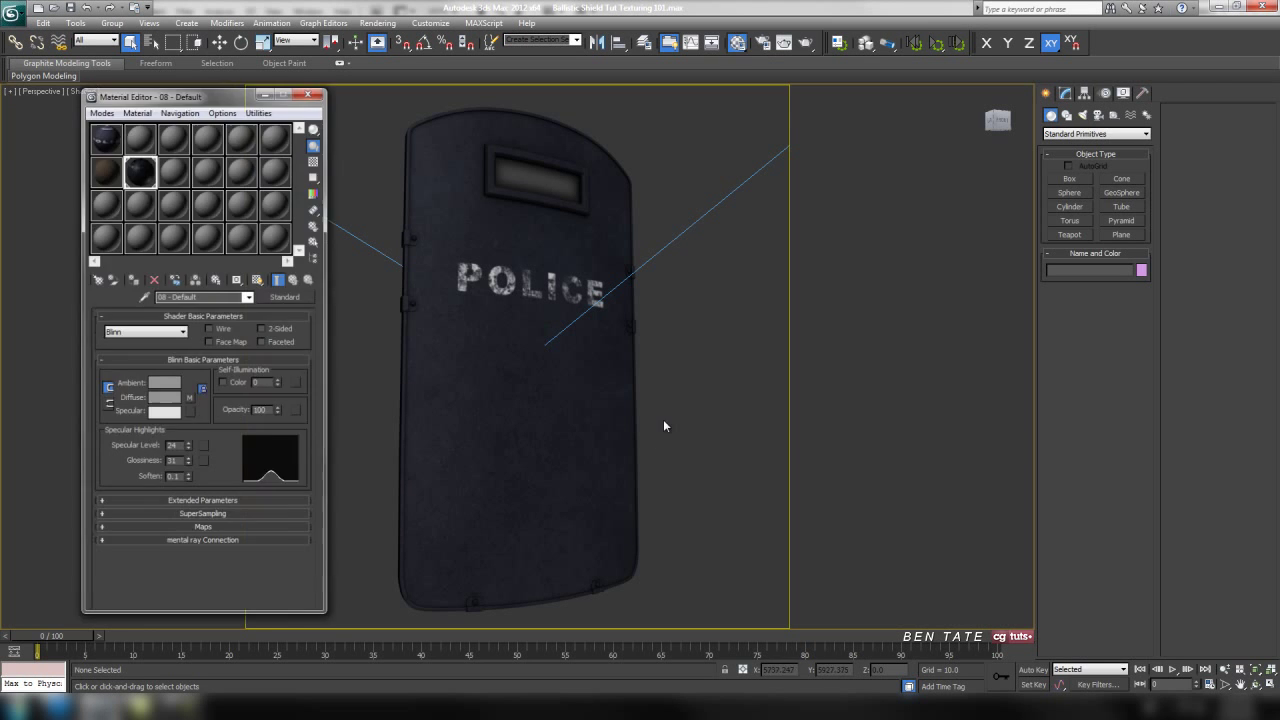
drag(160, 96, 92, 104)
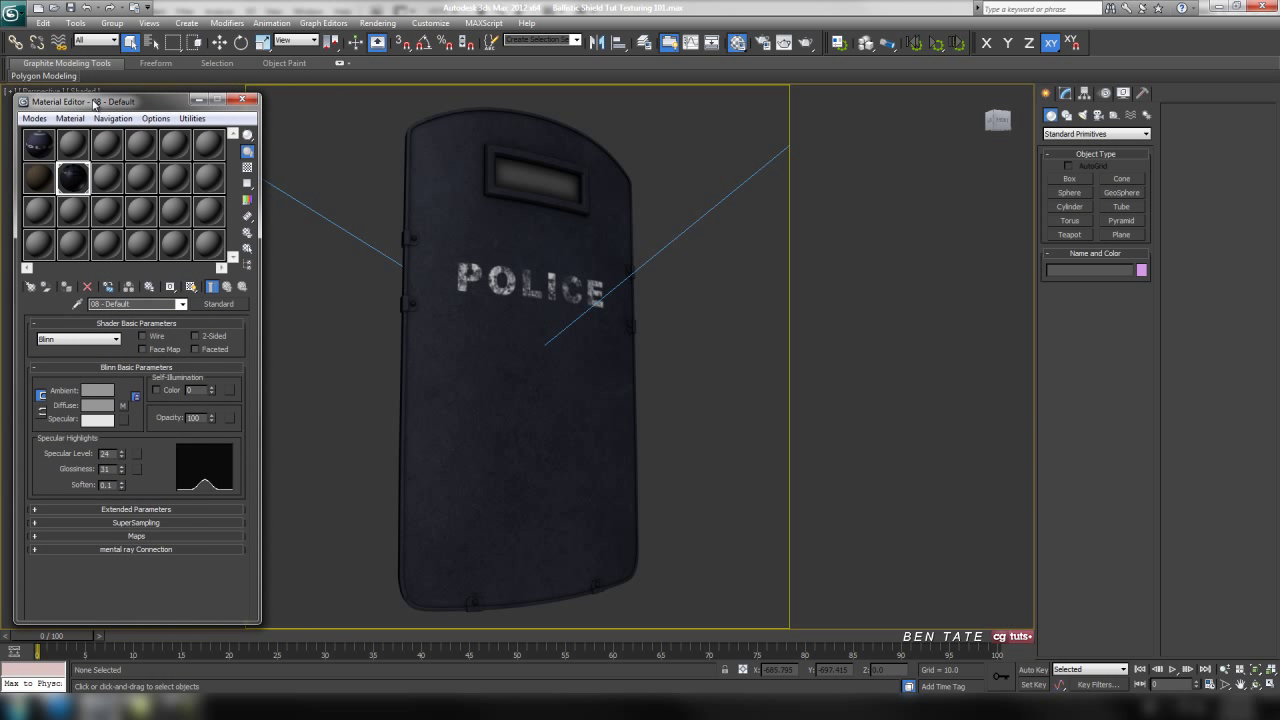
double_click(71, 177)
drag(608, 216, 393, 191)
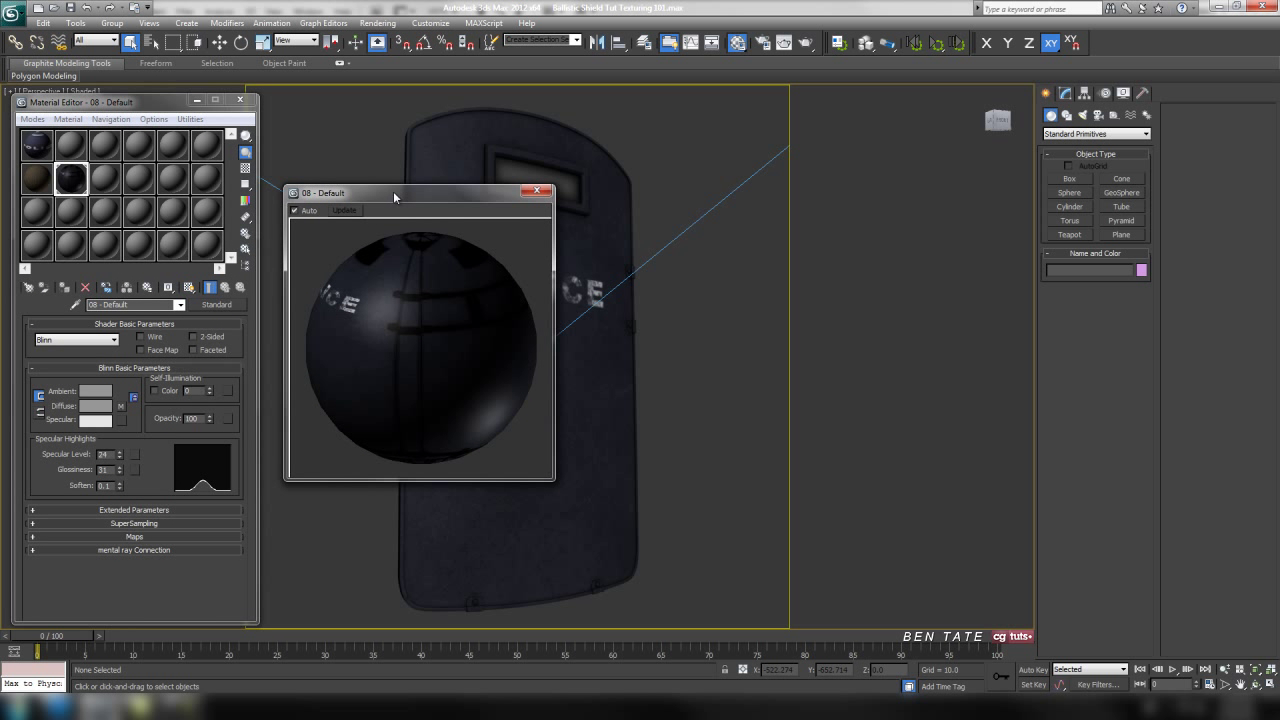
- Load Shield_Bump.psd as a bitmap into the 08 - Default material's Bump map slot, using collapsed layers
click(135, 537)
click(179, 453)
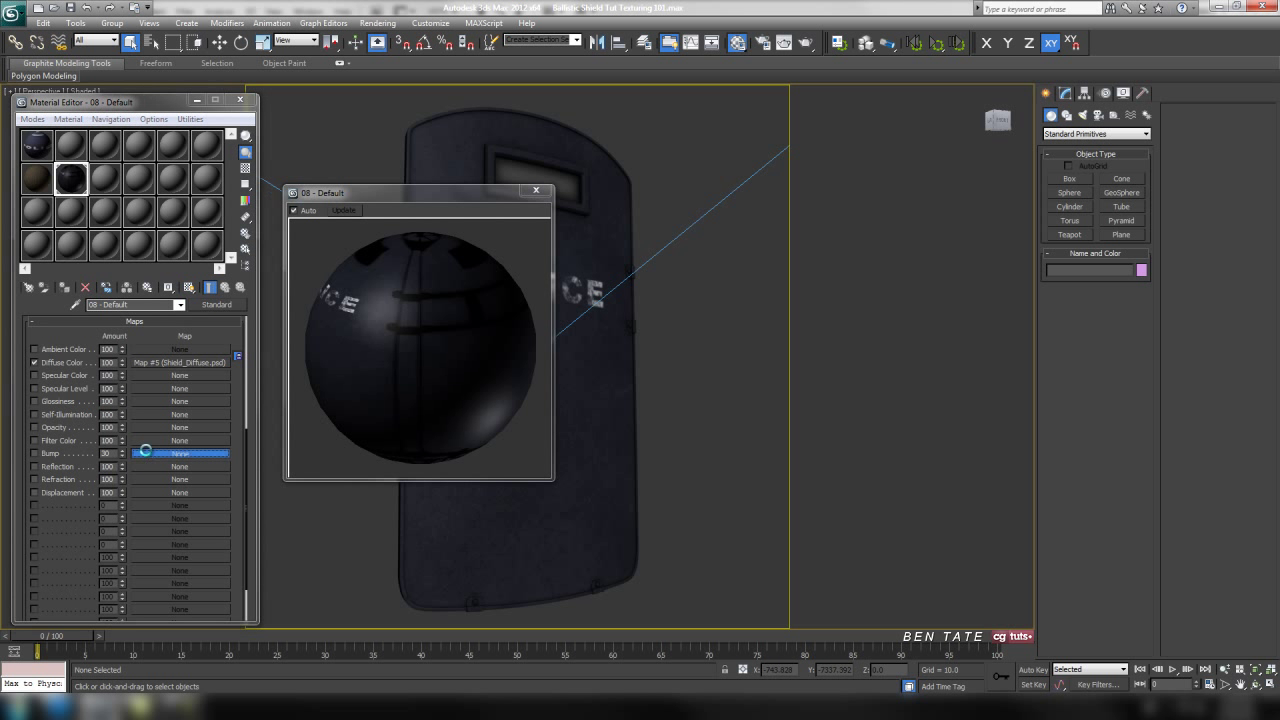
double_click(530, 203)
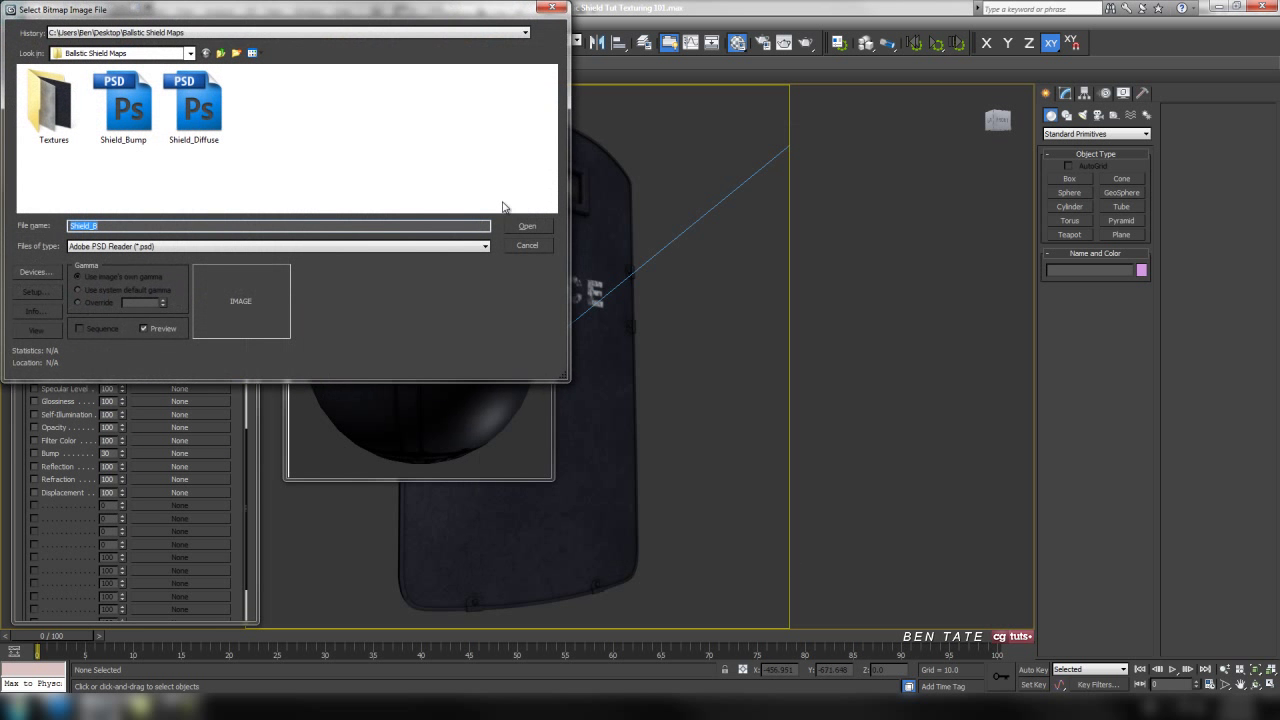
click(133, 124)
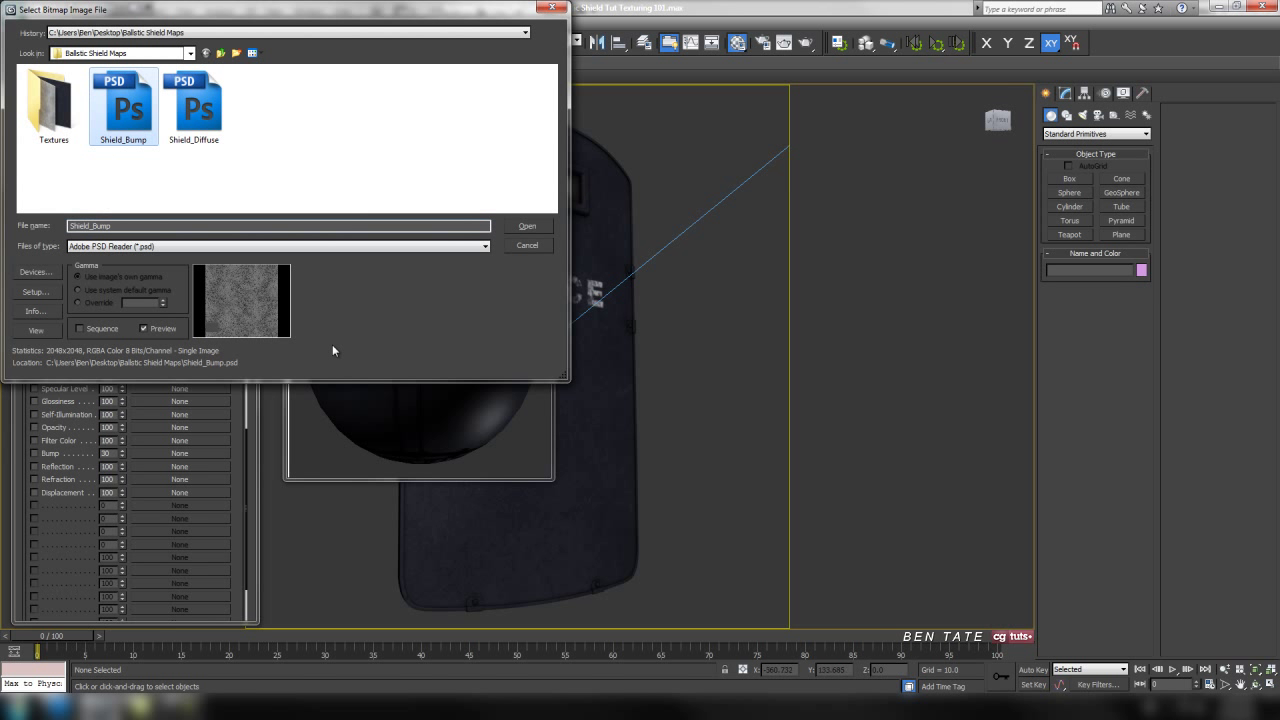
key(Return)
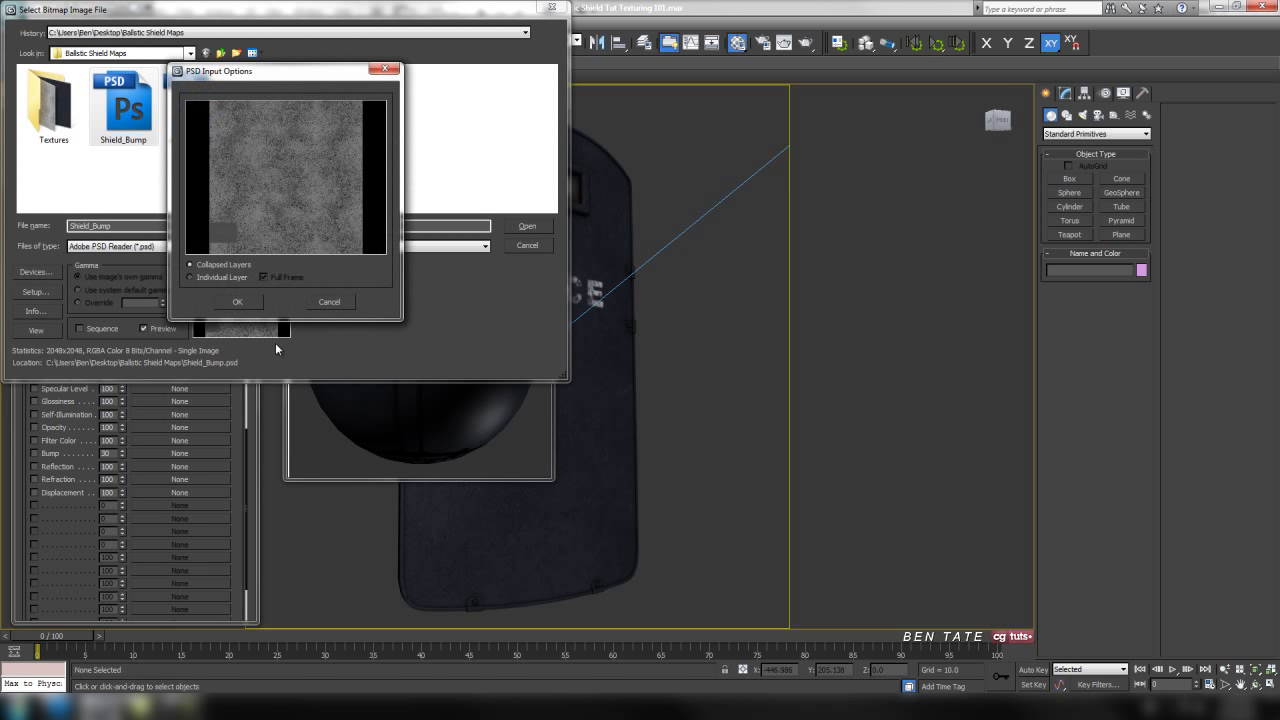
click(236, 301)
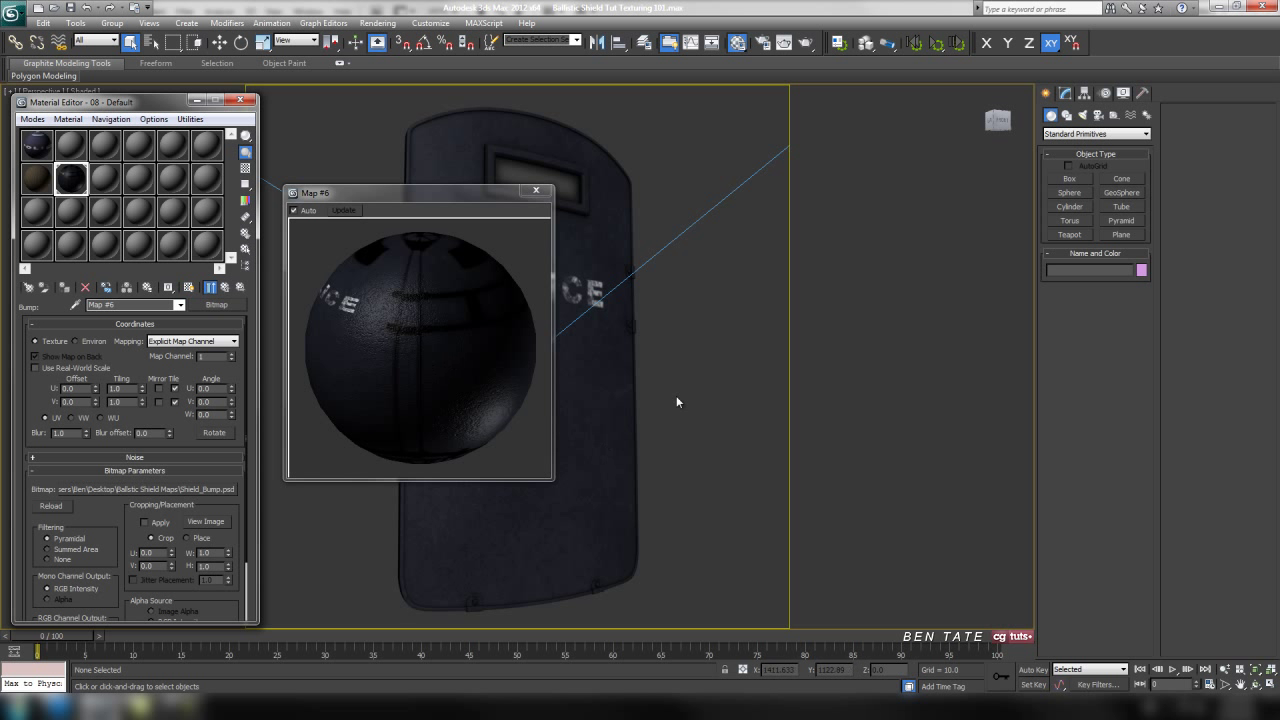
- Test-render the perspective view to check the bump map on the front of the shield, and close the render
middle_drag(676, 397, 679, 389)
key(shift+q)
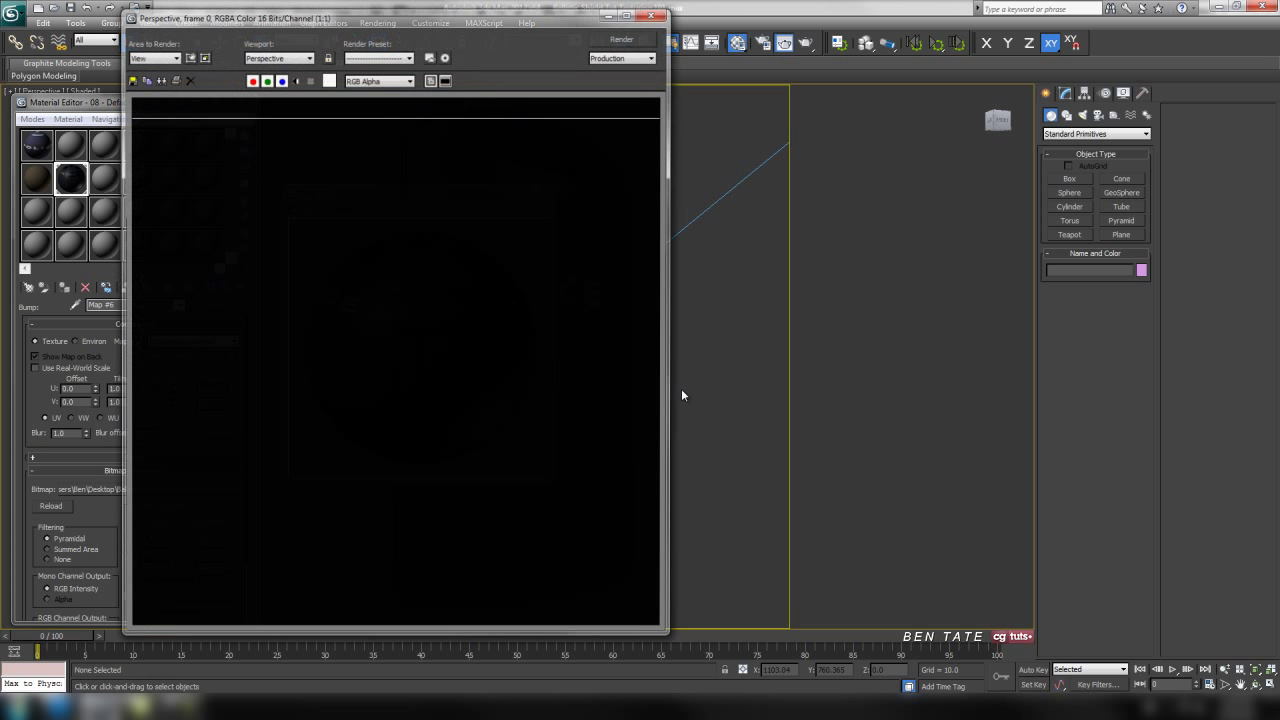
click(656, 13)
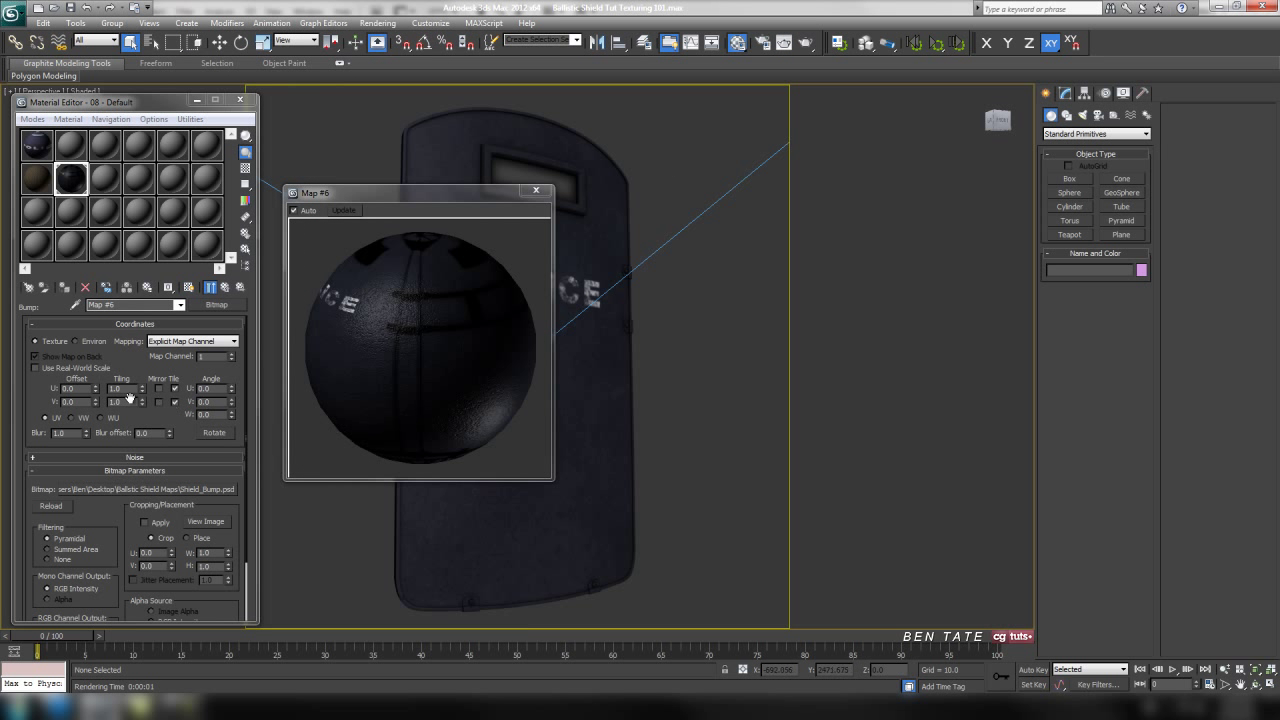
- Set the shield material's Bump amount to 15 and test-render the perspective view
click(226, 288)
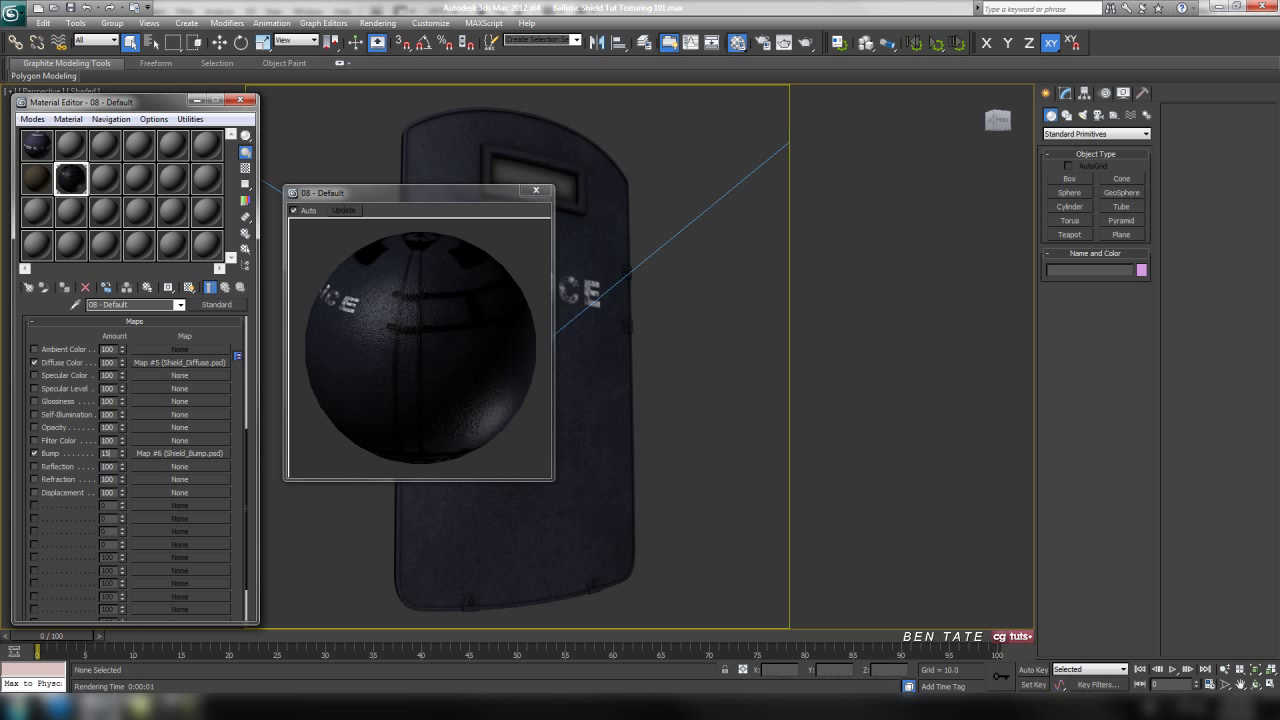
click(393, 409)
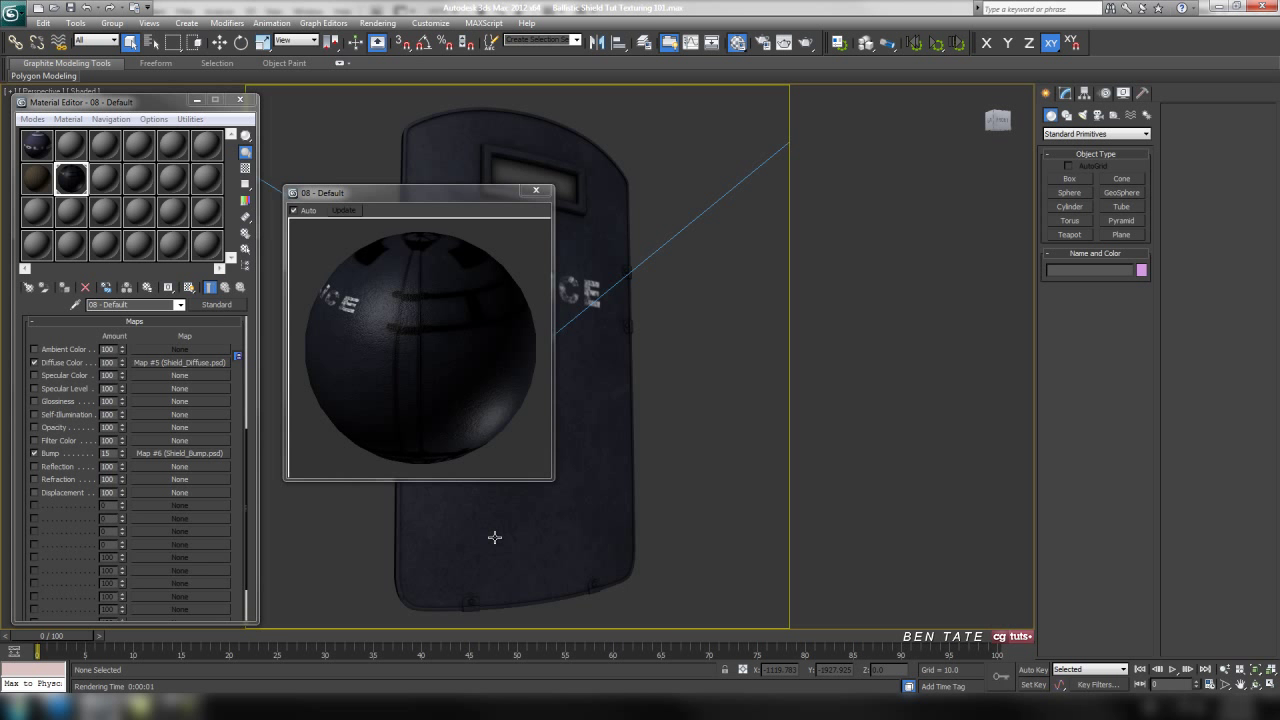
key(shift+q)
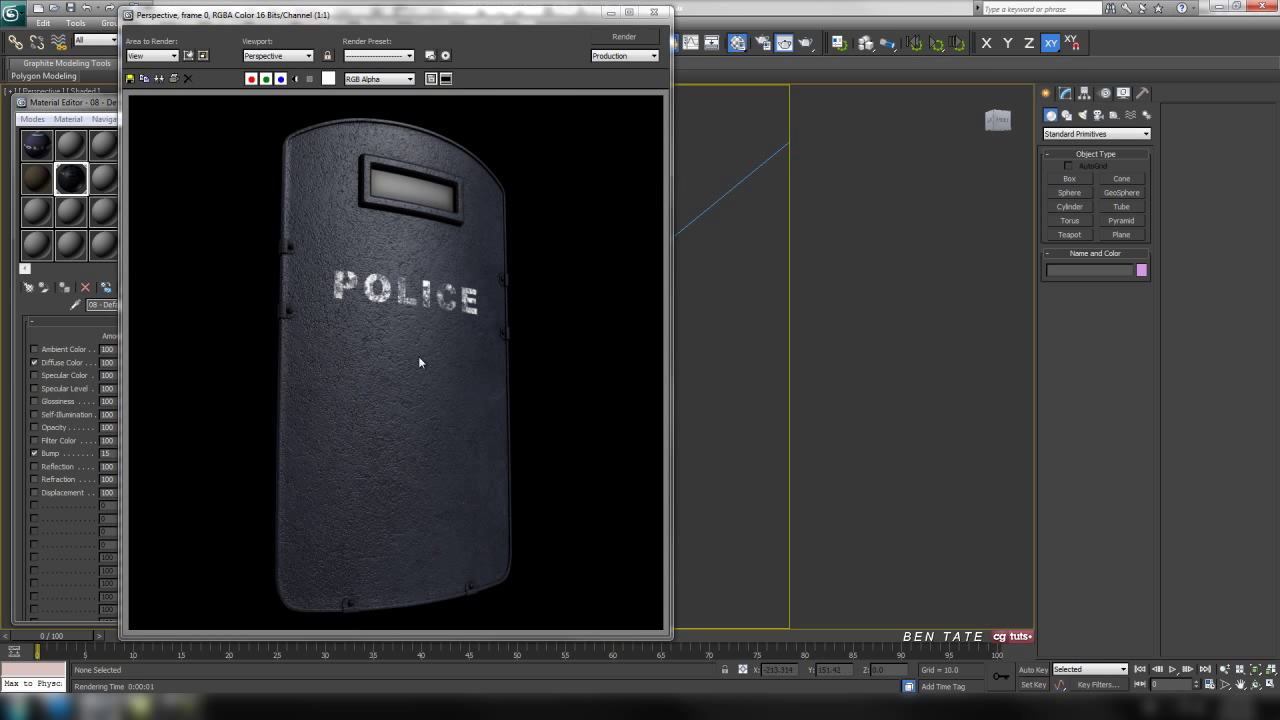
click(653, 12)
- Lower the material's Bump amount to 10 and render the shield again
double_click(104, 453)
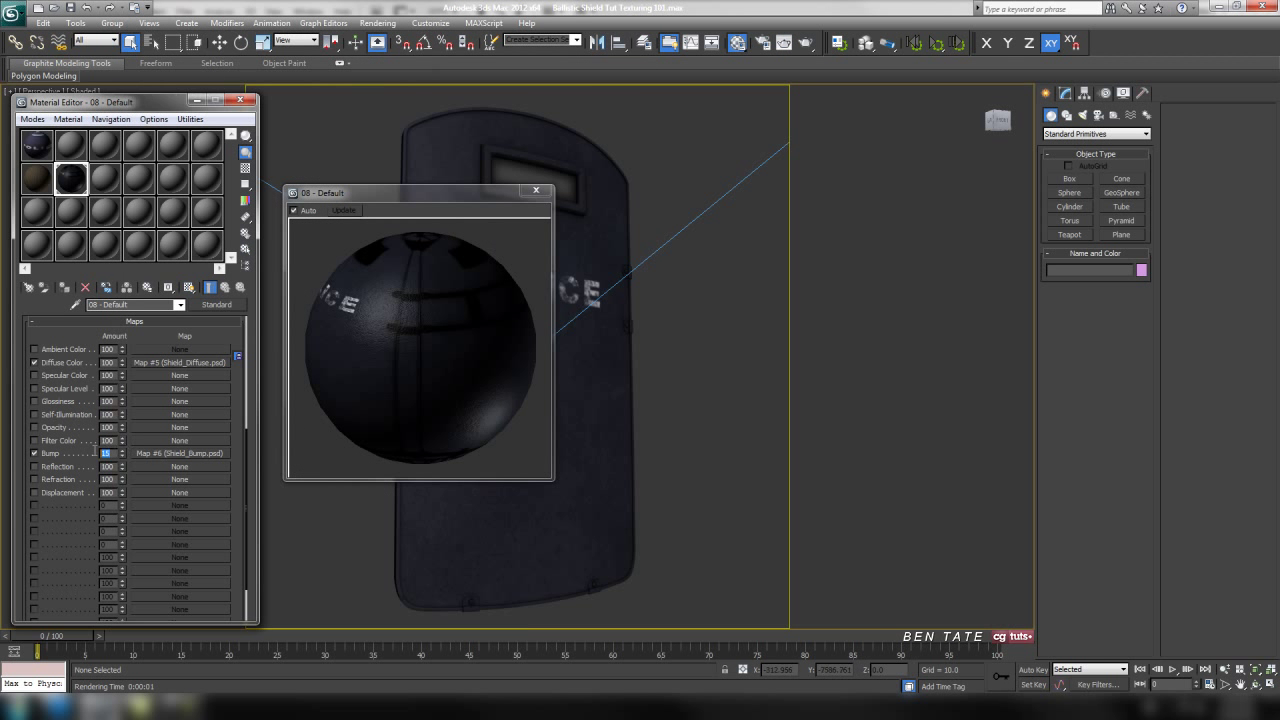
text(10)
click(672, 445)
key(shift+q)
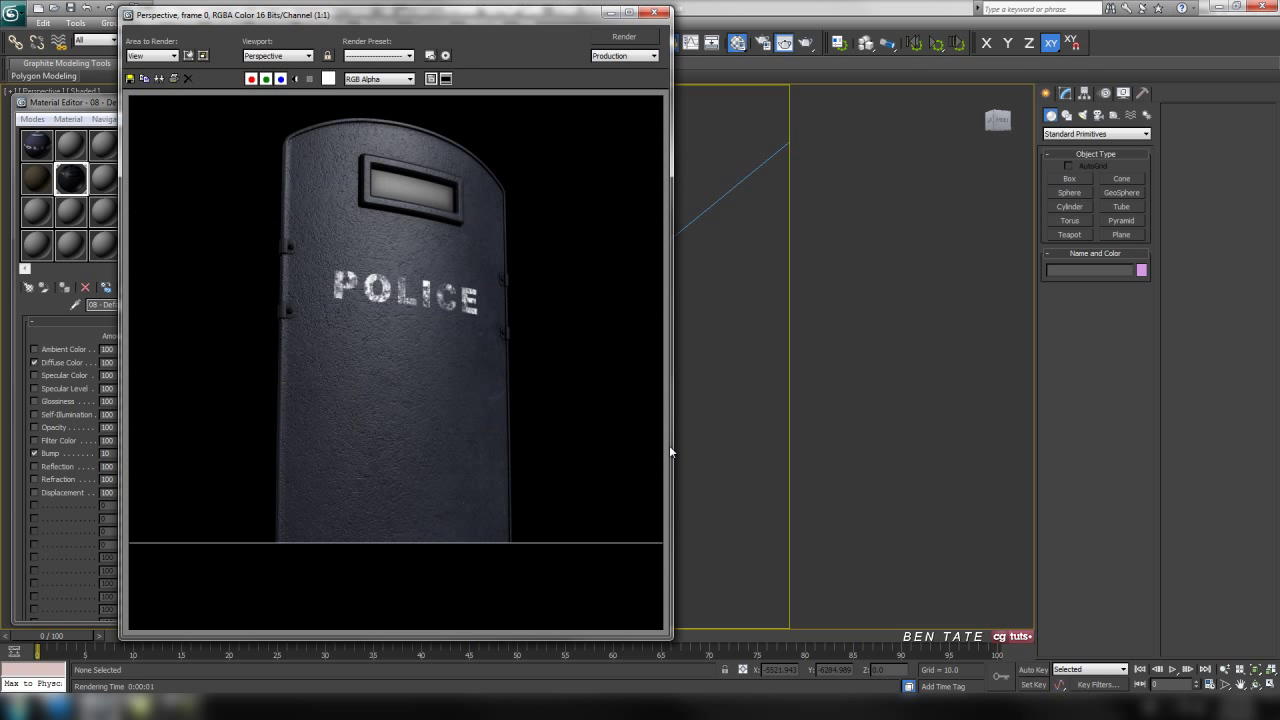
click(653, 12)
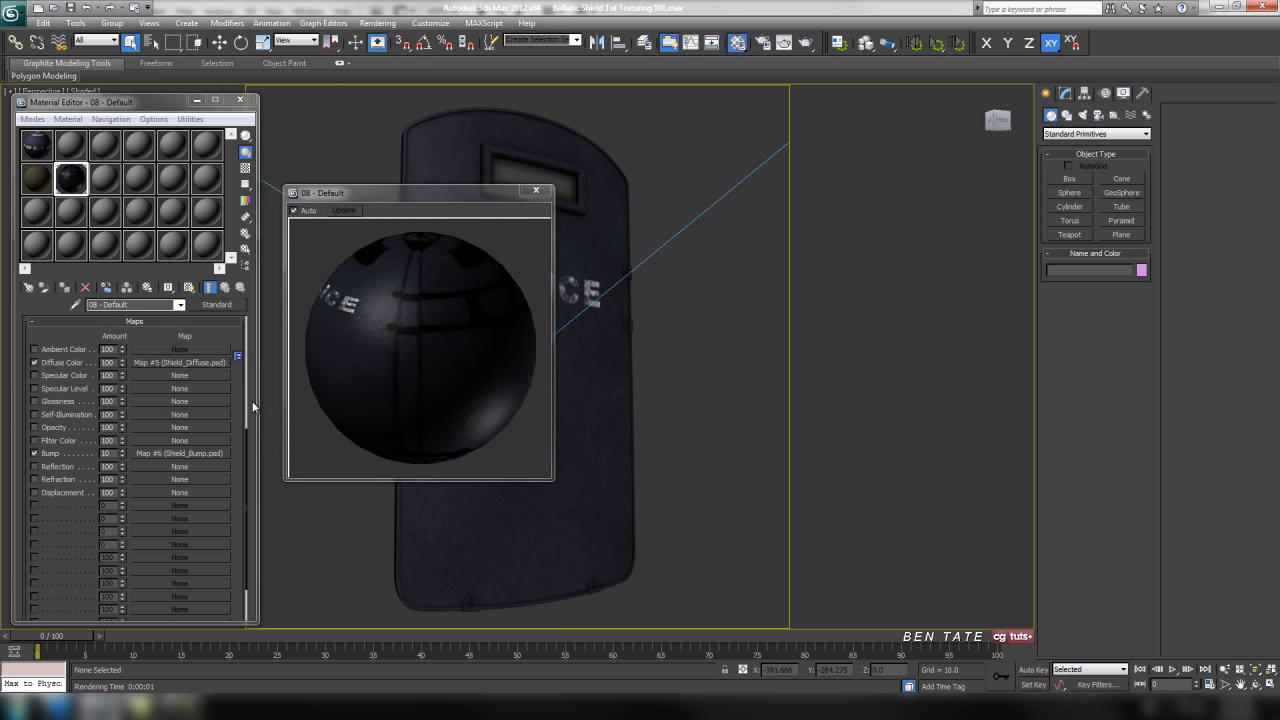
- Reduce the Bump amount to 5 and check the shield's surface in a new render
double_click(104, 454)
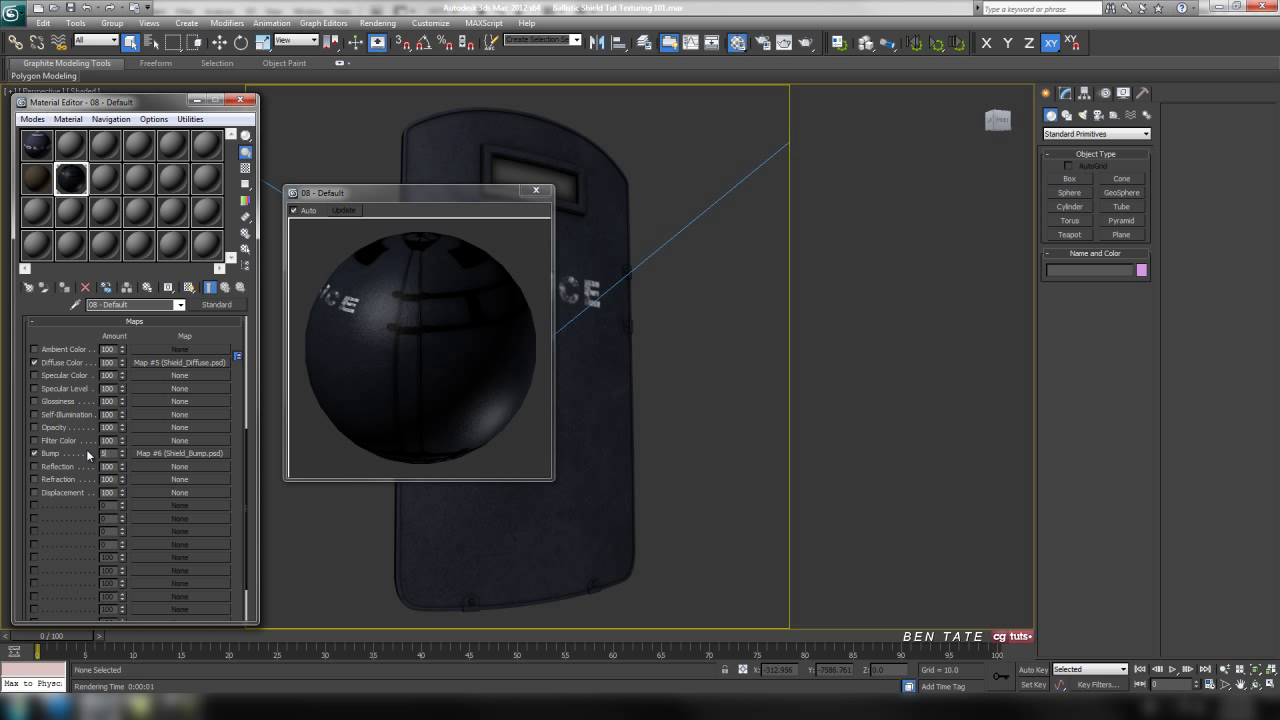
key(shift+q)
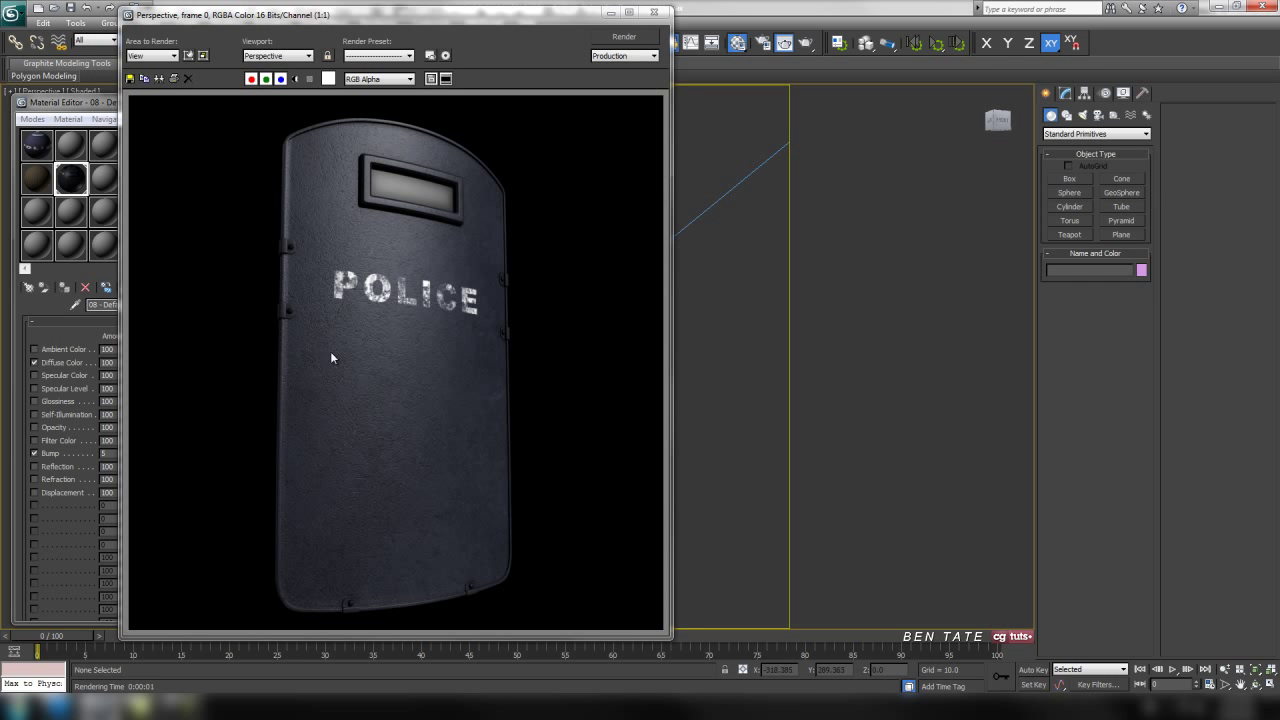
click(660, 12)
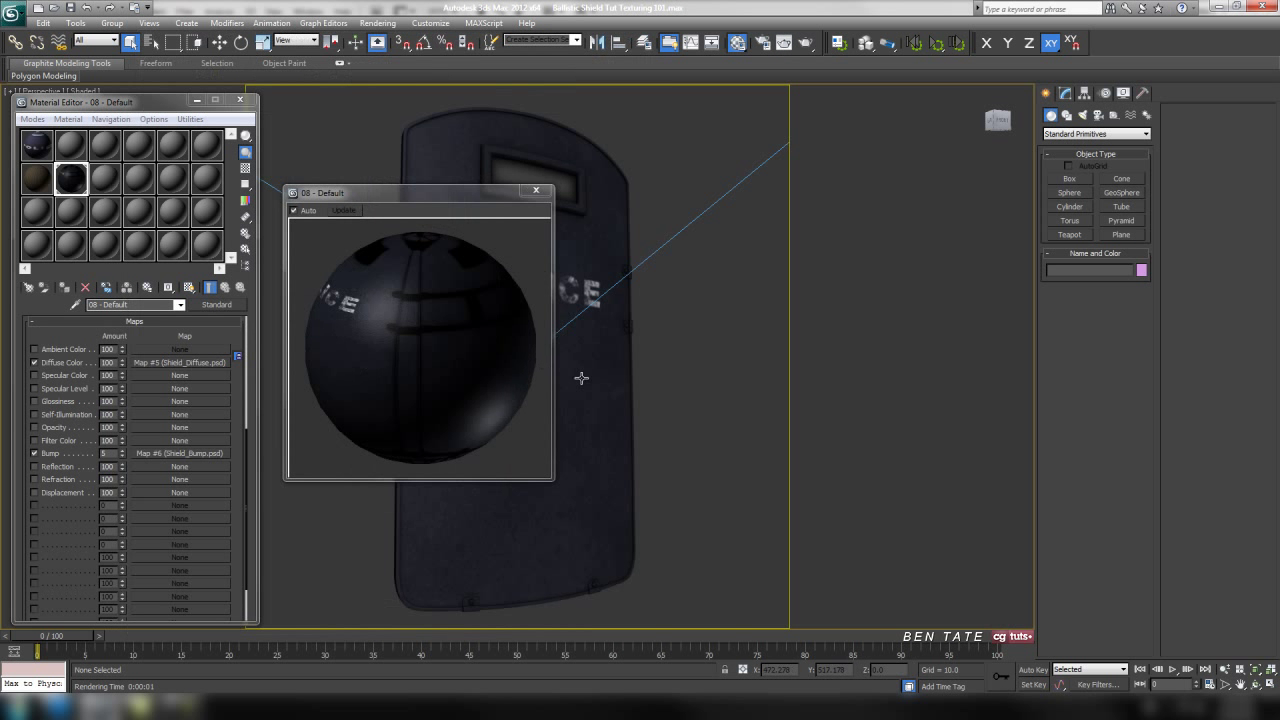
- Change the scanline renderer's antialiasing filter to Catmull-Rom, render the shield, and close the render setup
key(F10)
drag(413, 121, 543, 129)
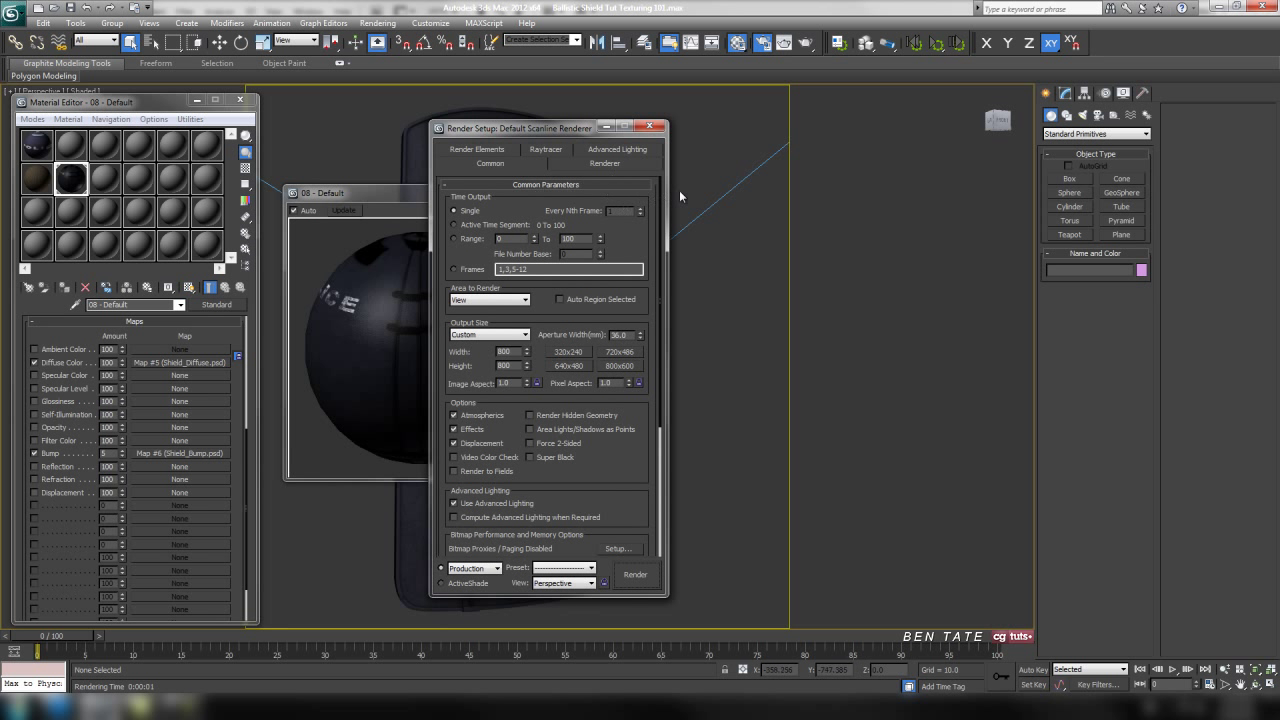
click(606, 164)
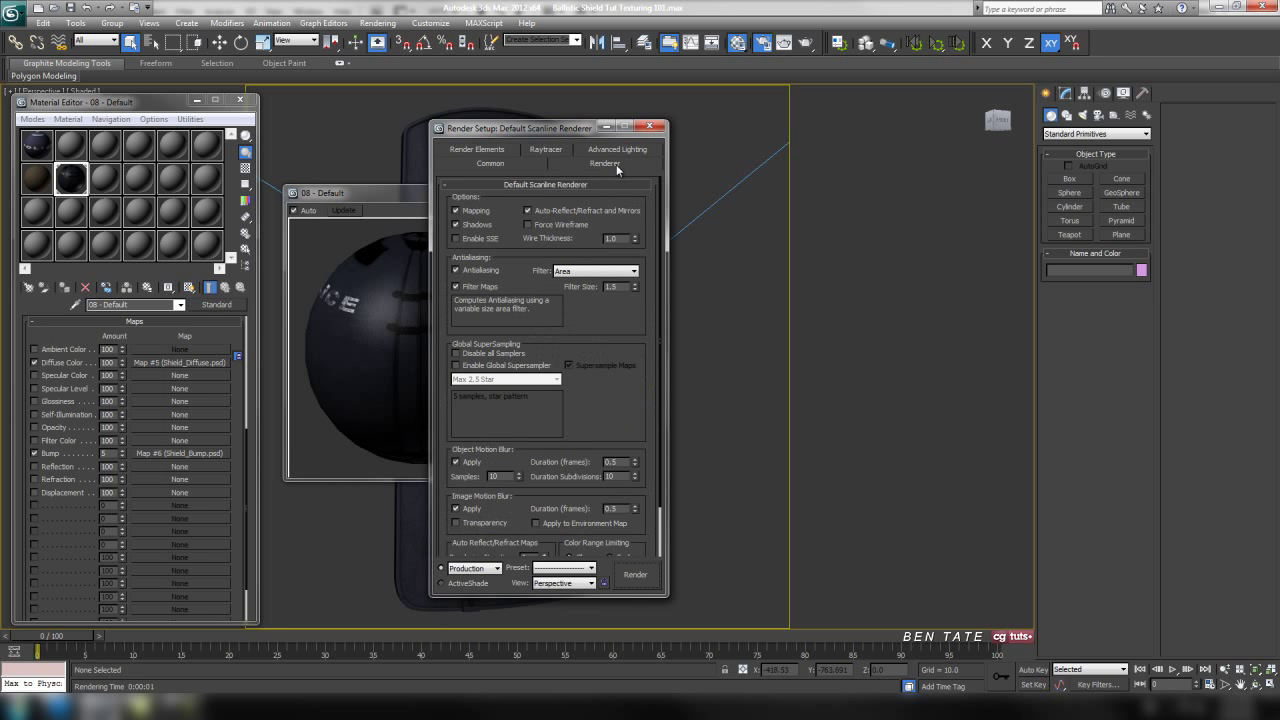
click(593, 280)
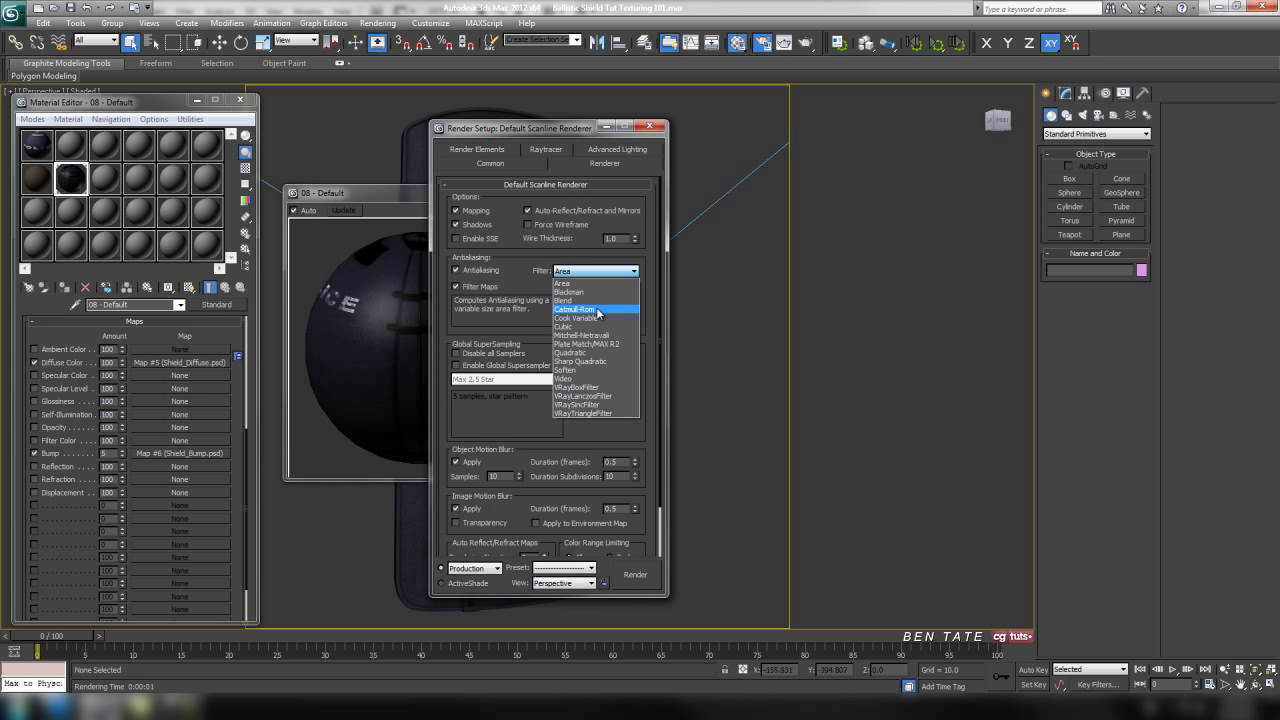
click(600, 308)
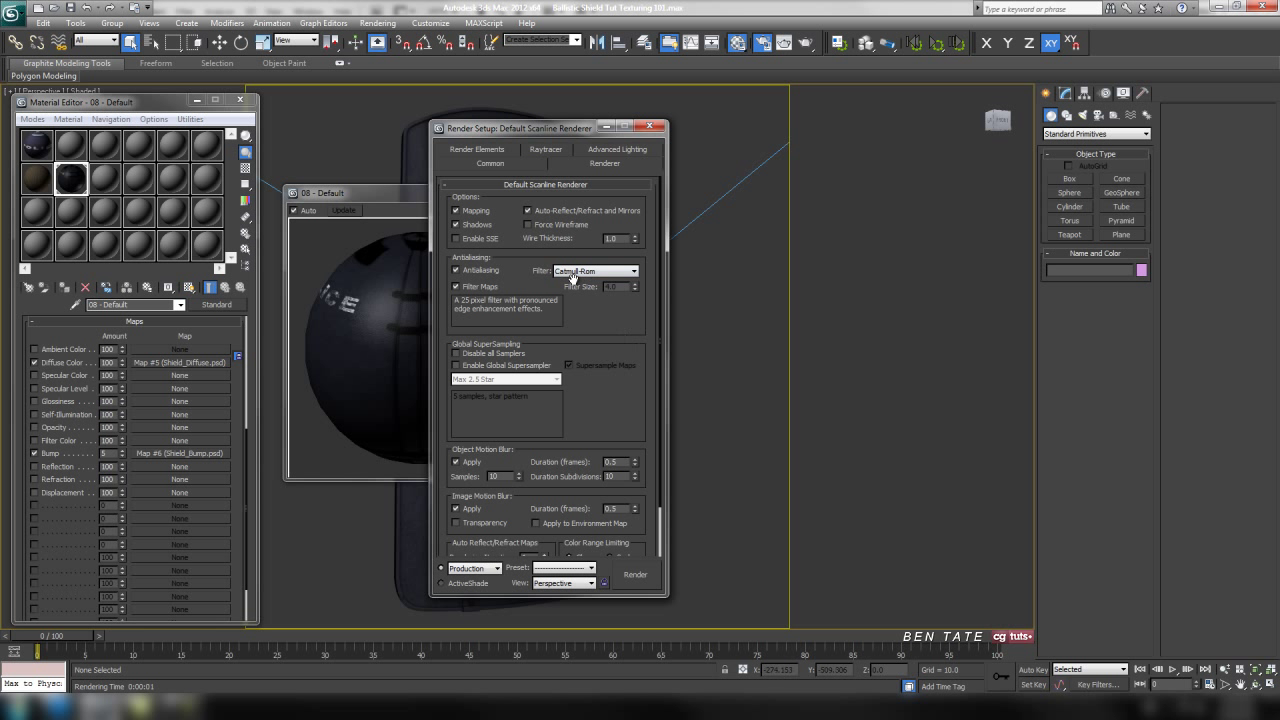
click(641, 579)
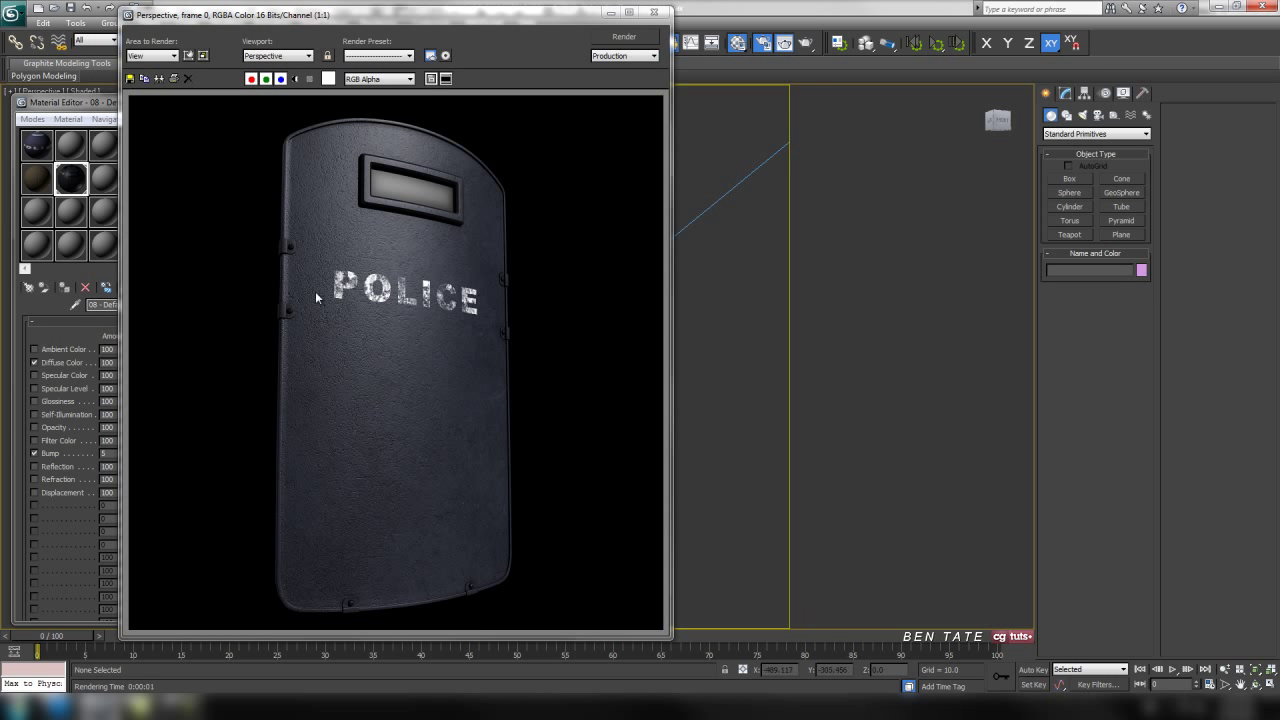
click(653, 12)
click(649, 126)
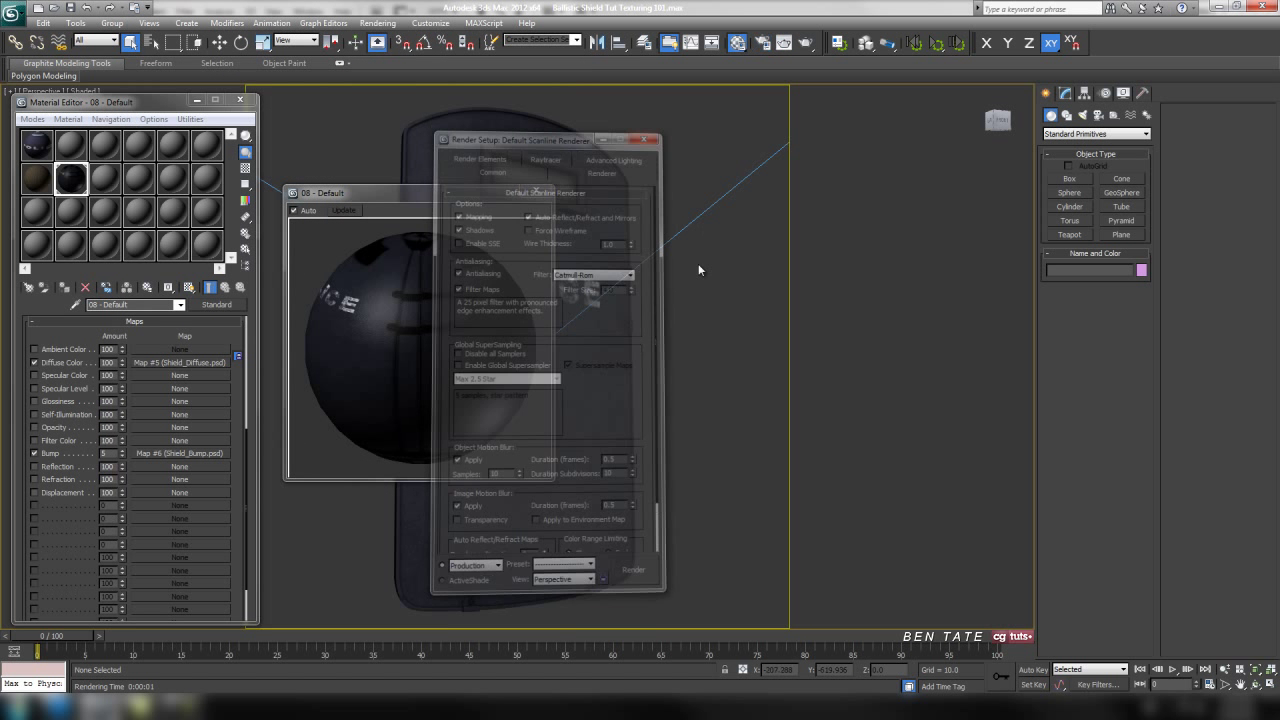
- Set the Blur of the Shield_Bump bitmap to 0.65 and render the shield to check the sharper detail
click(179, 453)
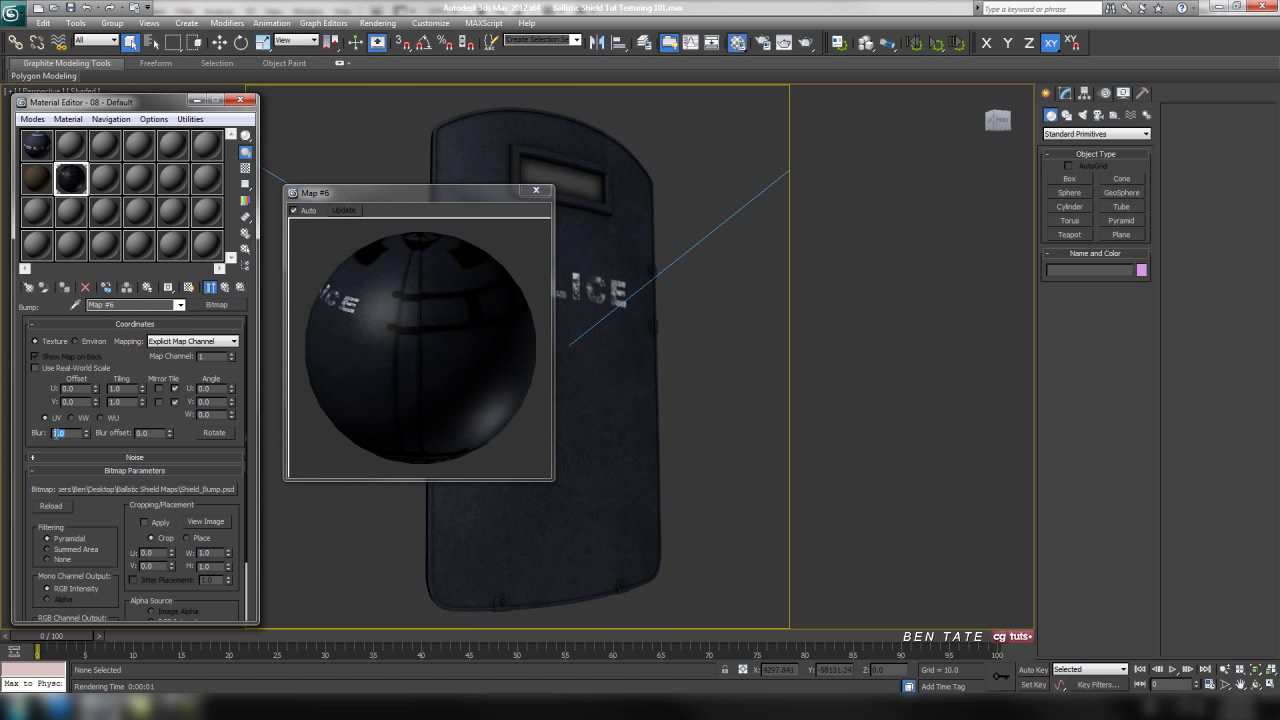
text(.65)
click(784, 376)
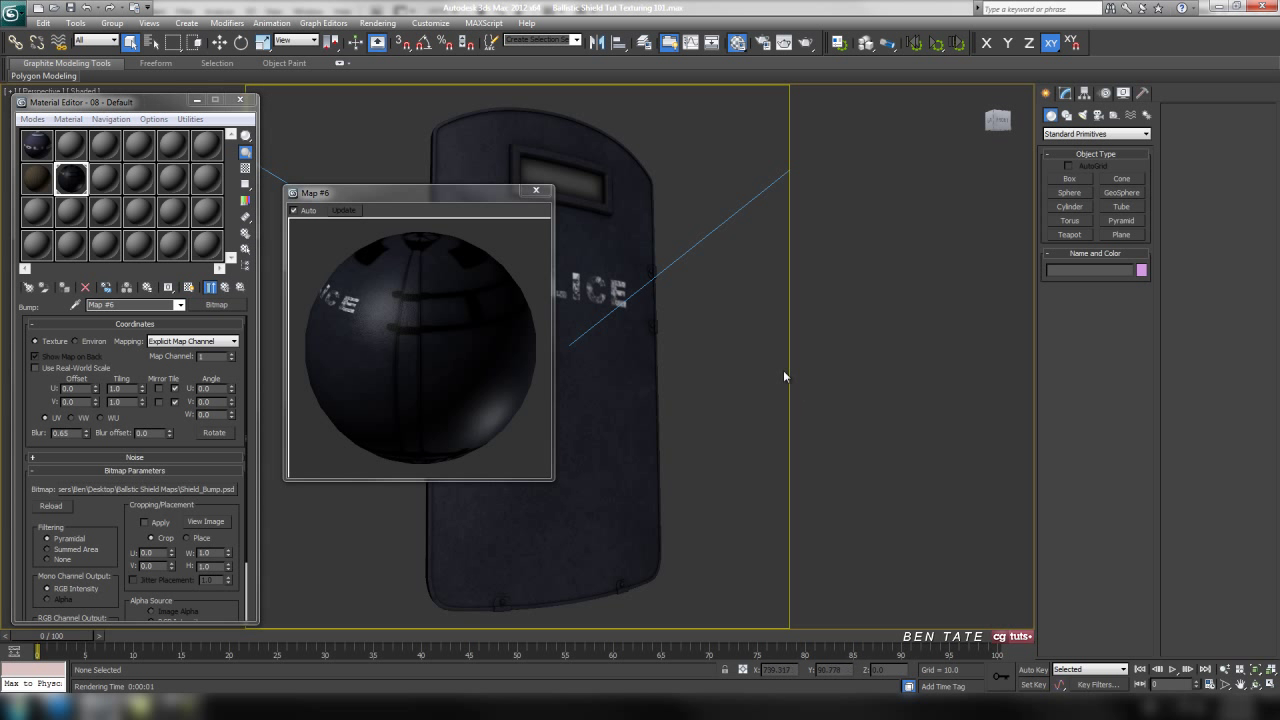
key(shift+q)
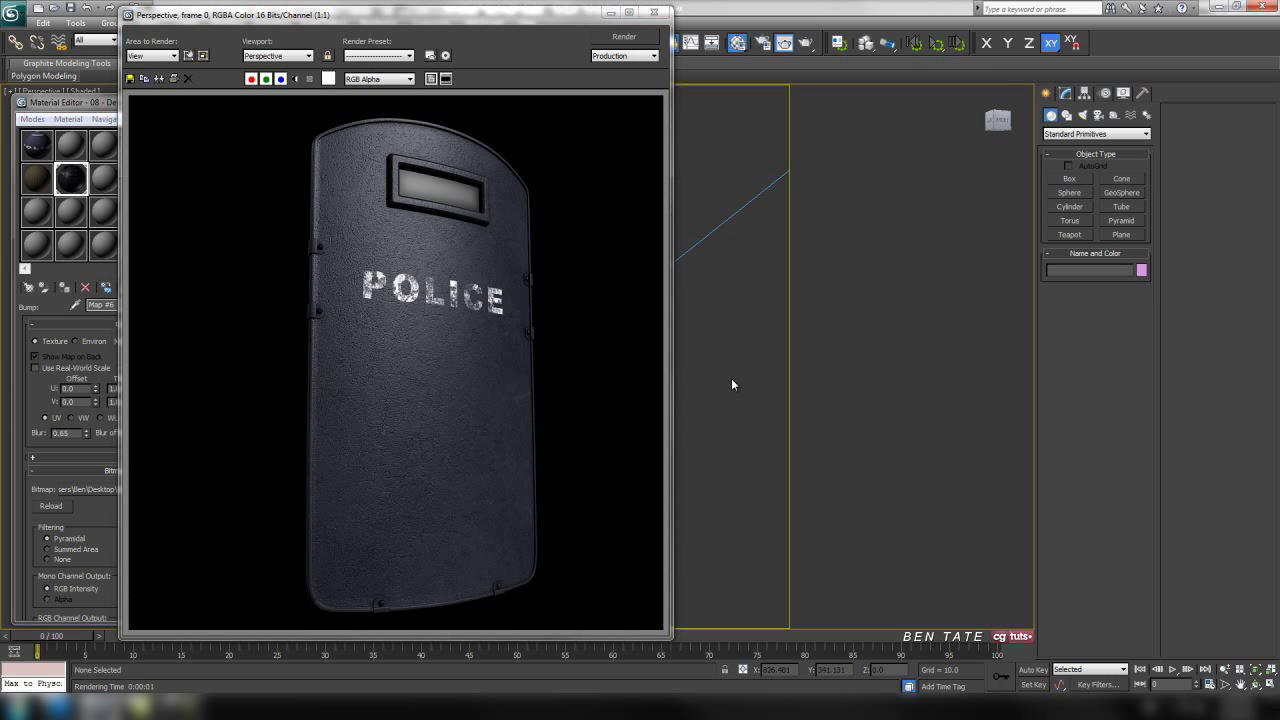
click(655, 13)
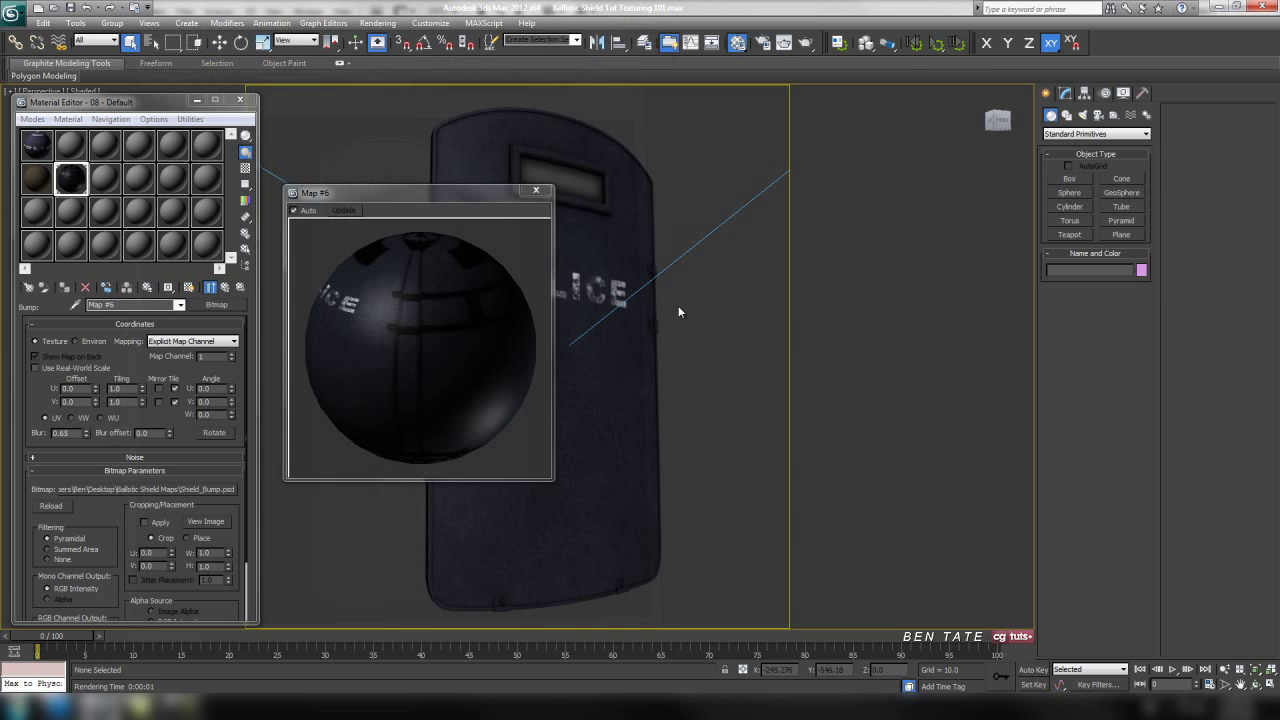
- Close the material preview and render the back of the shield, once in full and once close up on the window and handles
click(535, 190)
alt+middle_drag(683, 331, 552, 377)
key(shift+q)
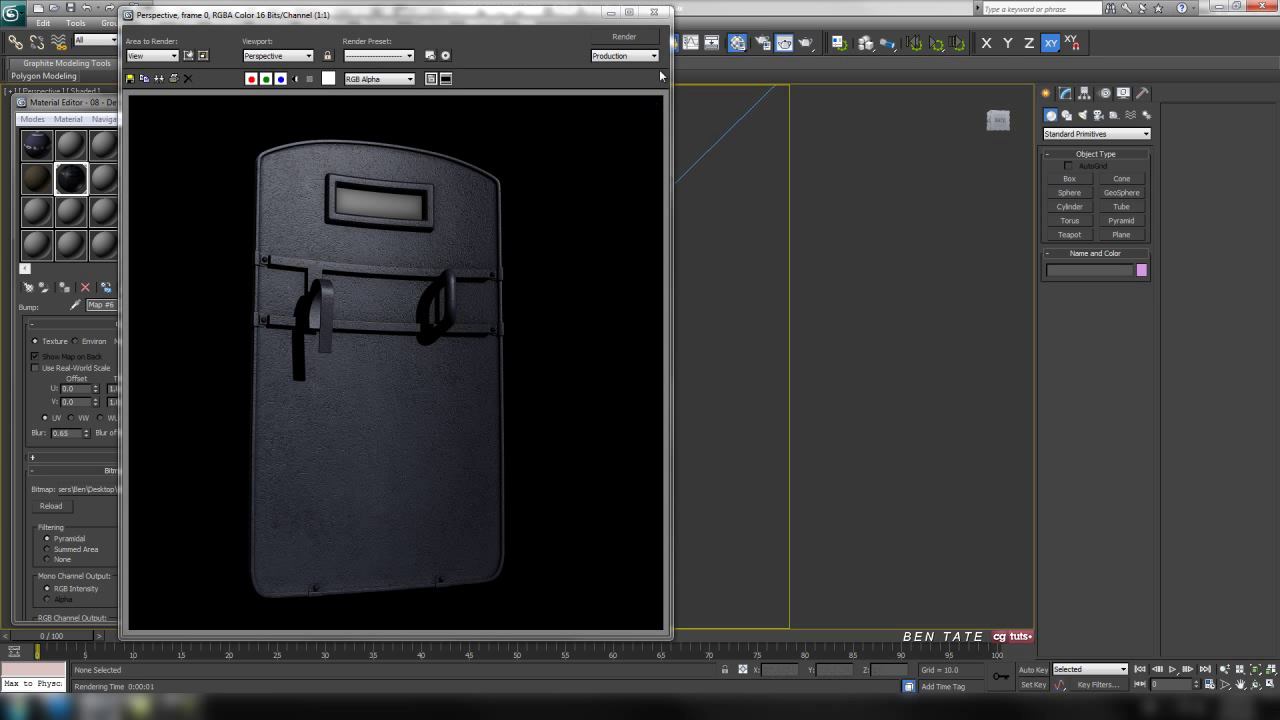
click(654, 12)
alt+middle_drag(623, 361, 646, 449)
key(shift+q)
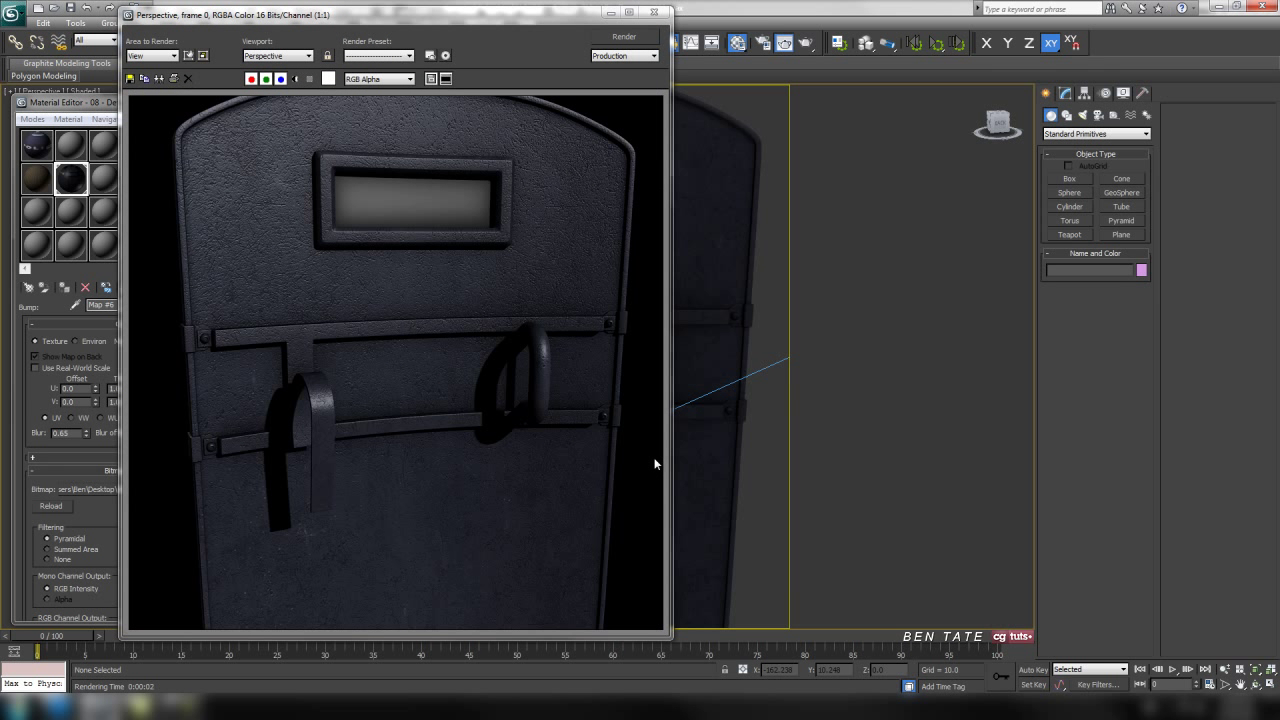
click(653, 12)
- Render the whole back of the shield from an angled view and bring the POLICE side back into view
scroll(640, 363, down, 3)
mouse_move(640, 390)
alt+middle_down()
mouse_move(643, 420)
mouse_move(646, 337)
mouse_move(632, 373)
alt+middle_up()
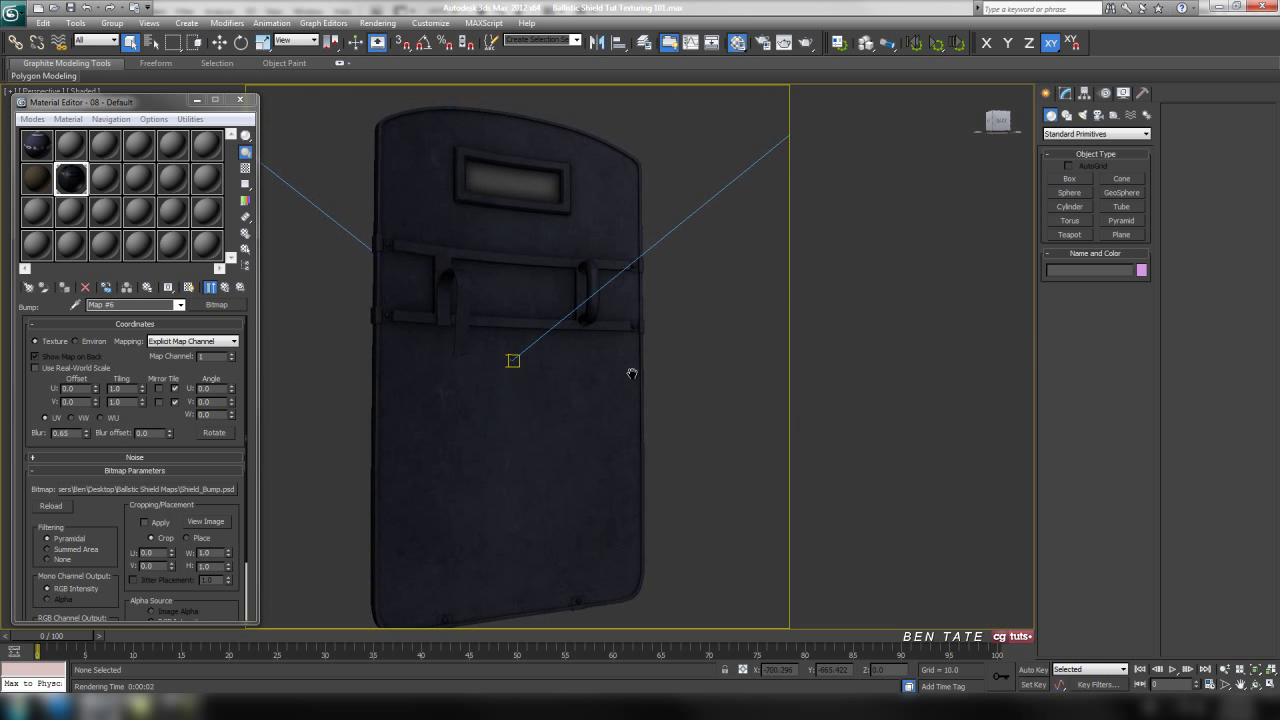
key(shift+q)
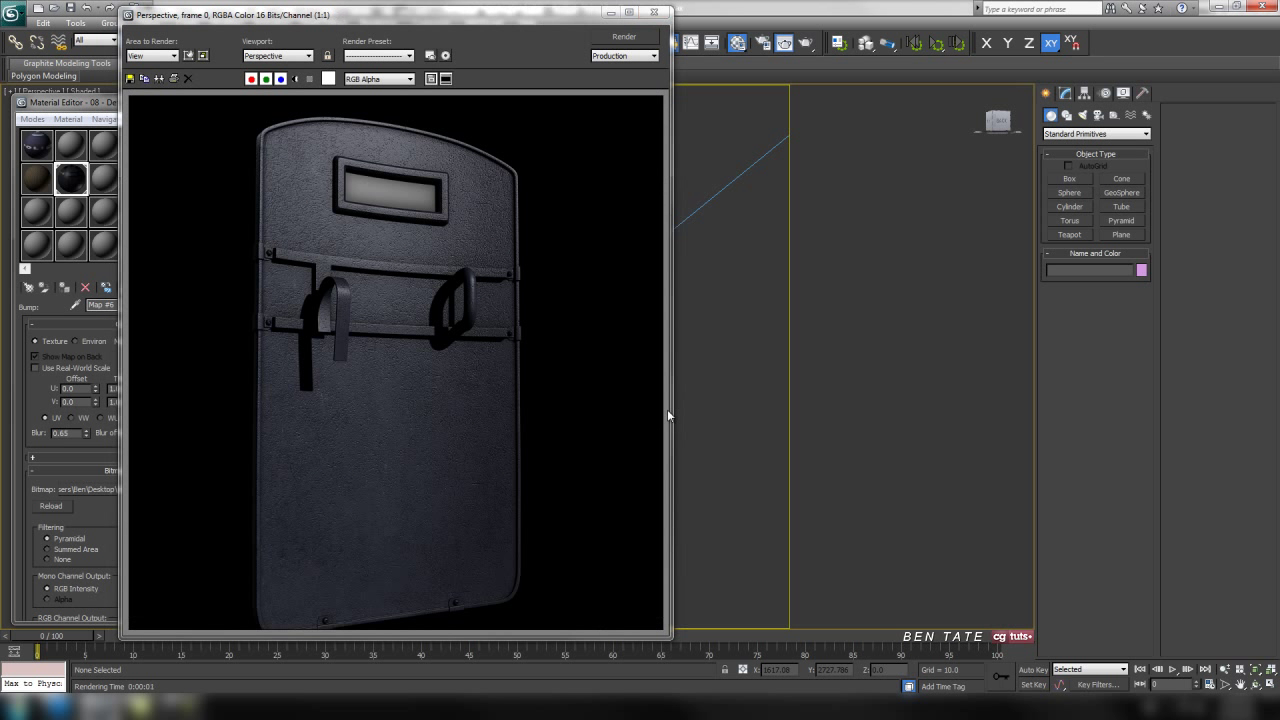
click(653, 12)
alt+middle_drag(644, 346, 469, 363)
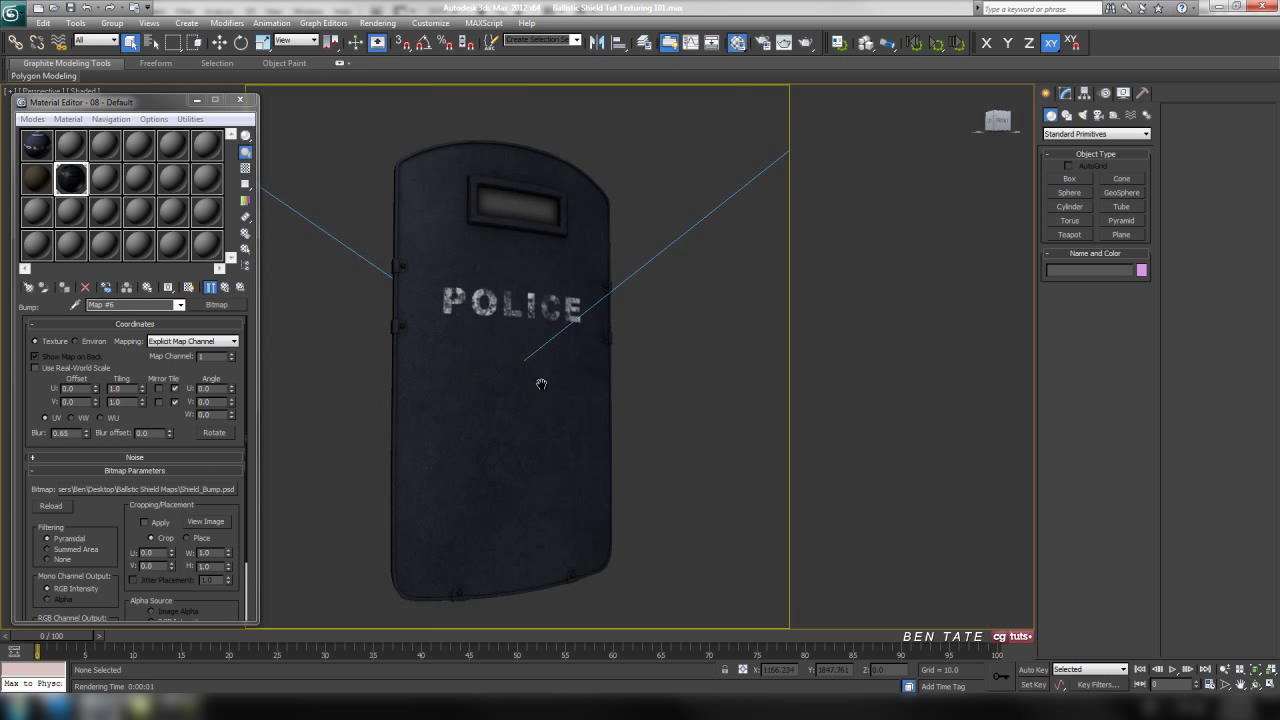
- Render the POLICE side of the shield from a slightly angled view and close the render
alt+middle_drag(541, 384, 509, 374)
key(shift+q)
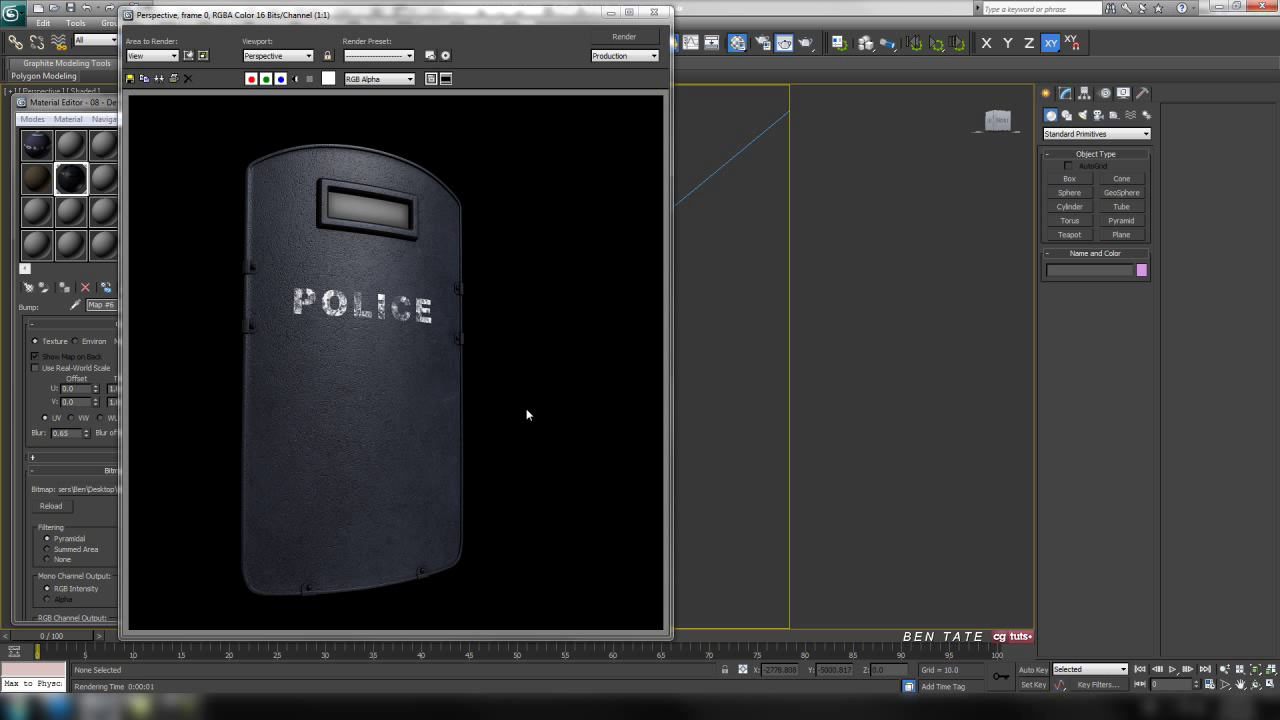
click(654, 12)
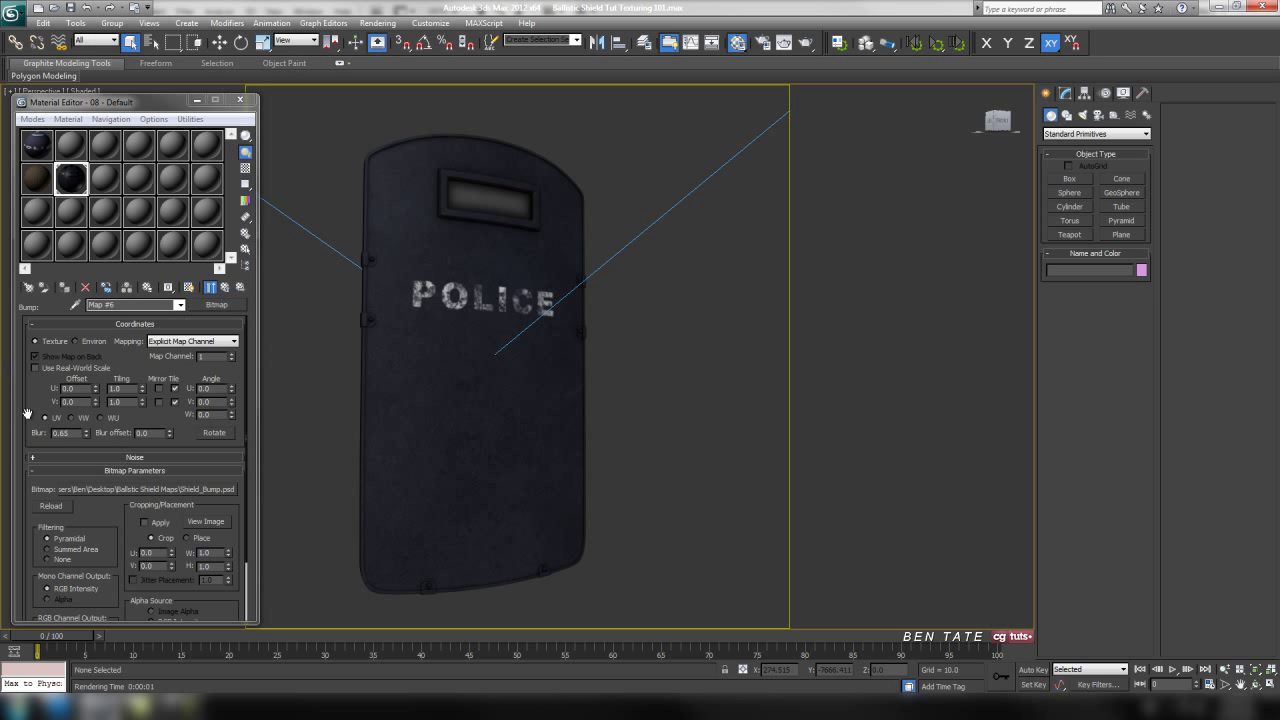
- Return from the bump bitmap to the shield material's list of maps and close the Material Editor
click(224, 287)
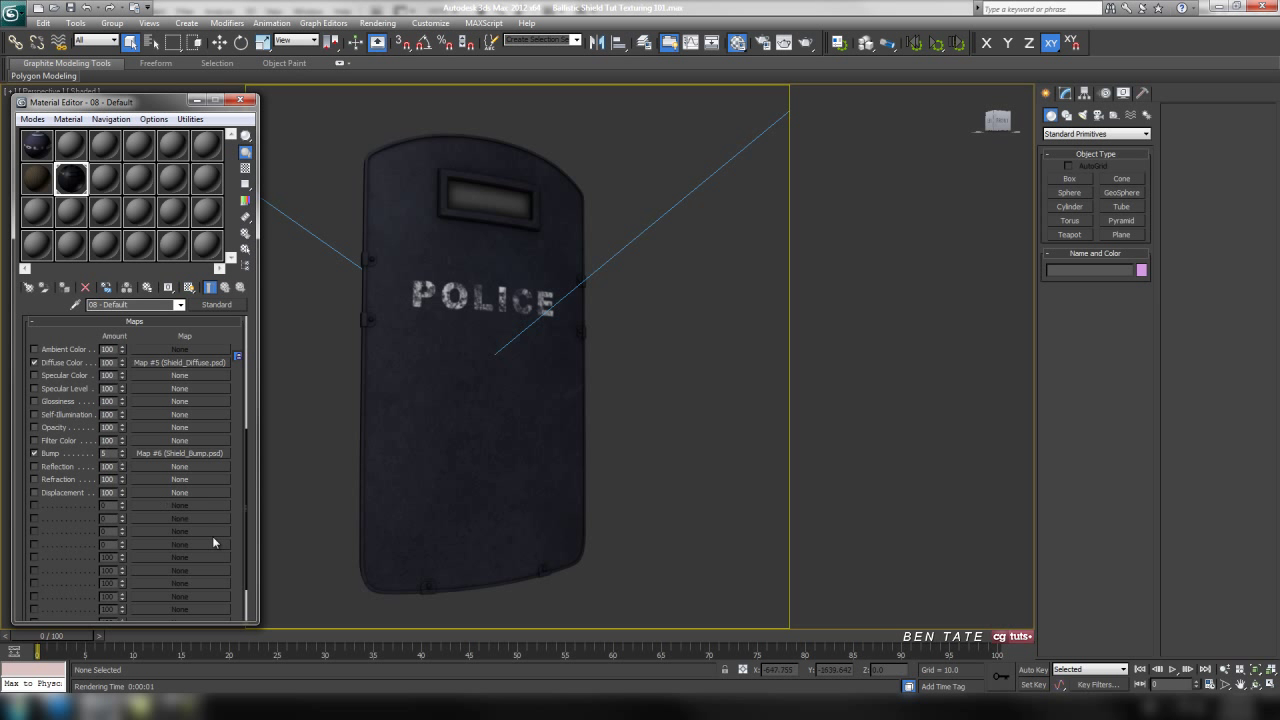
alt+middle_drag(405, 441, 558, 422)
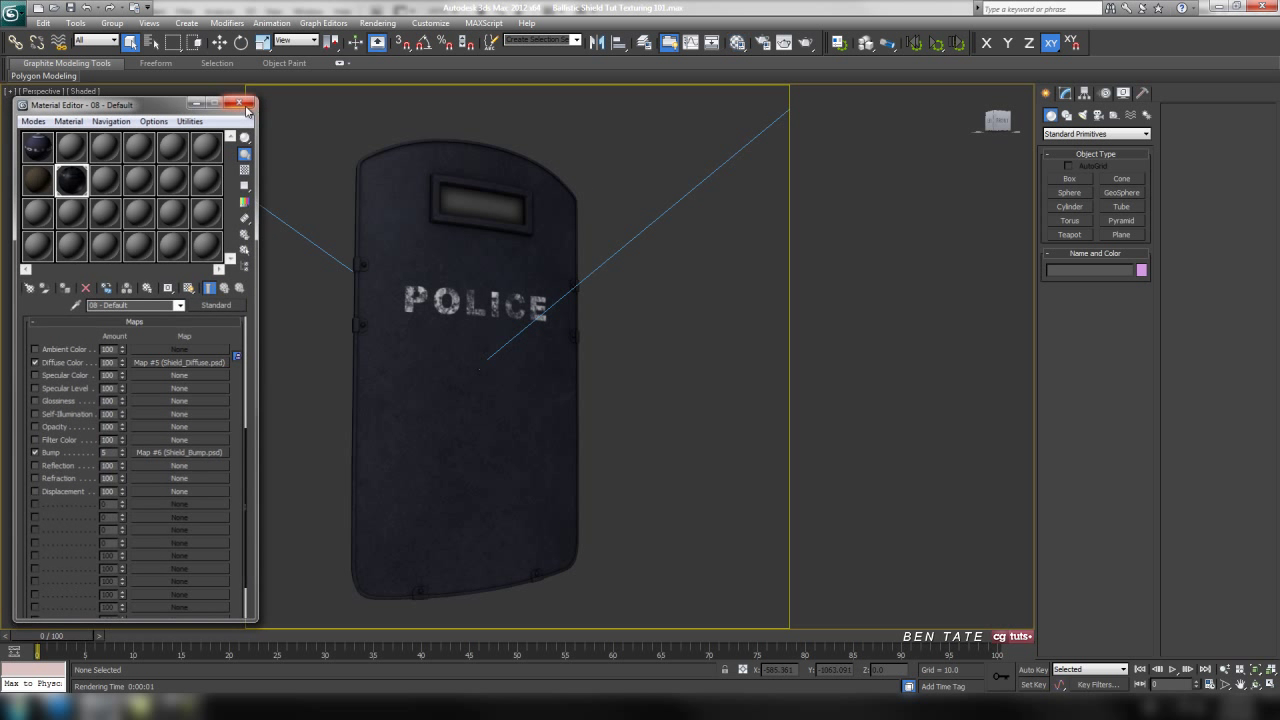
click(240, 101)
middle_drag(489, 380, 542, 398)
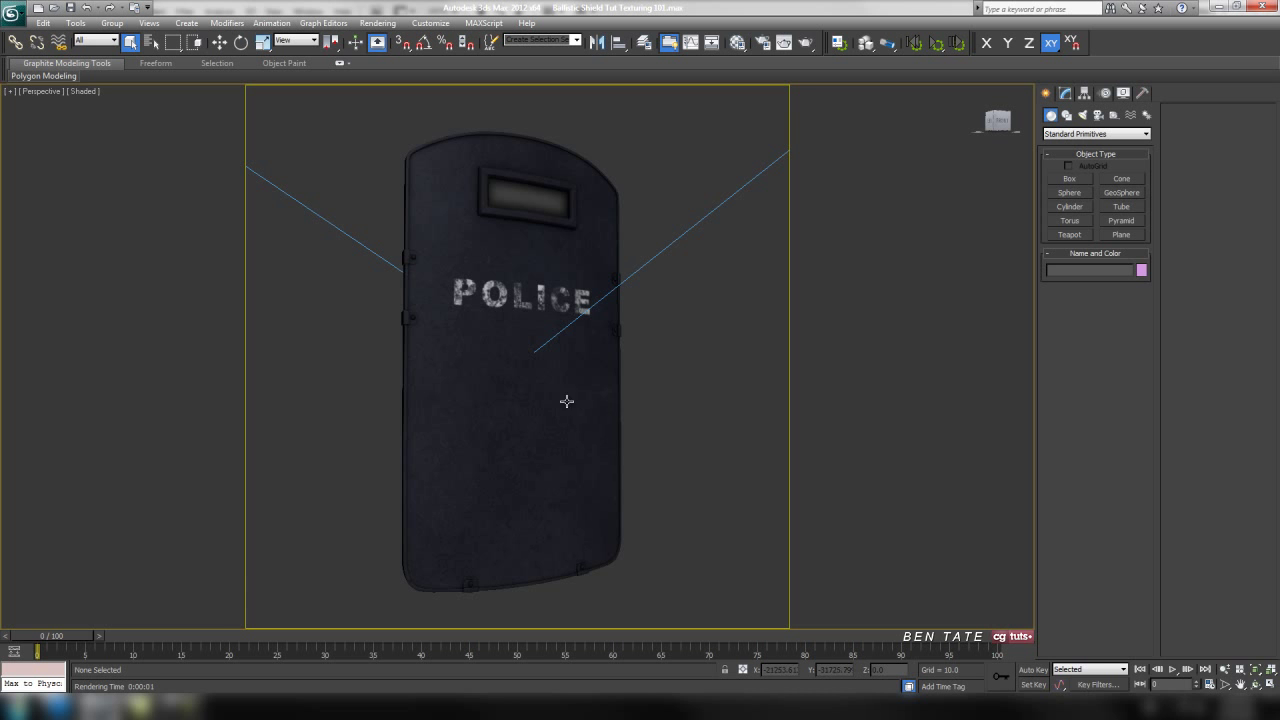
alt+middle_drag(631, 430, 605, 420)
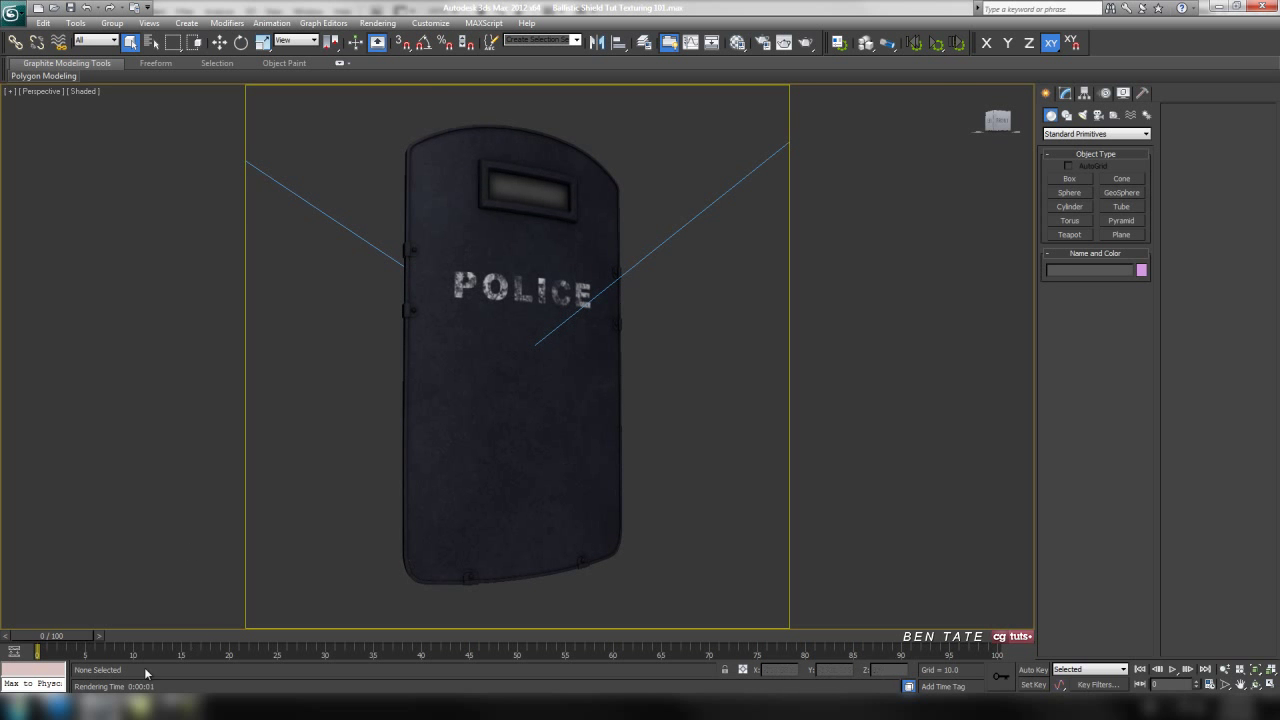
- Switch to Photoshop and hide Layer 1 in Shield_Bump.psd so only the Glass and Base layers show
key(alt+Tab)
click(273, 11)
click(323, 131)
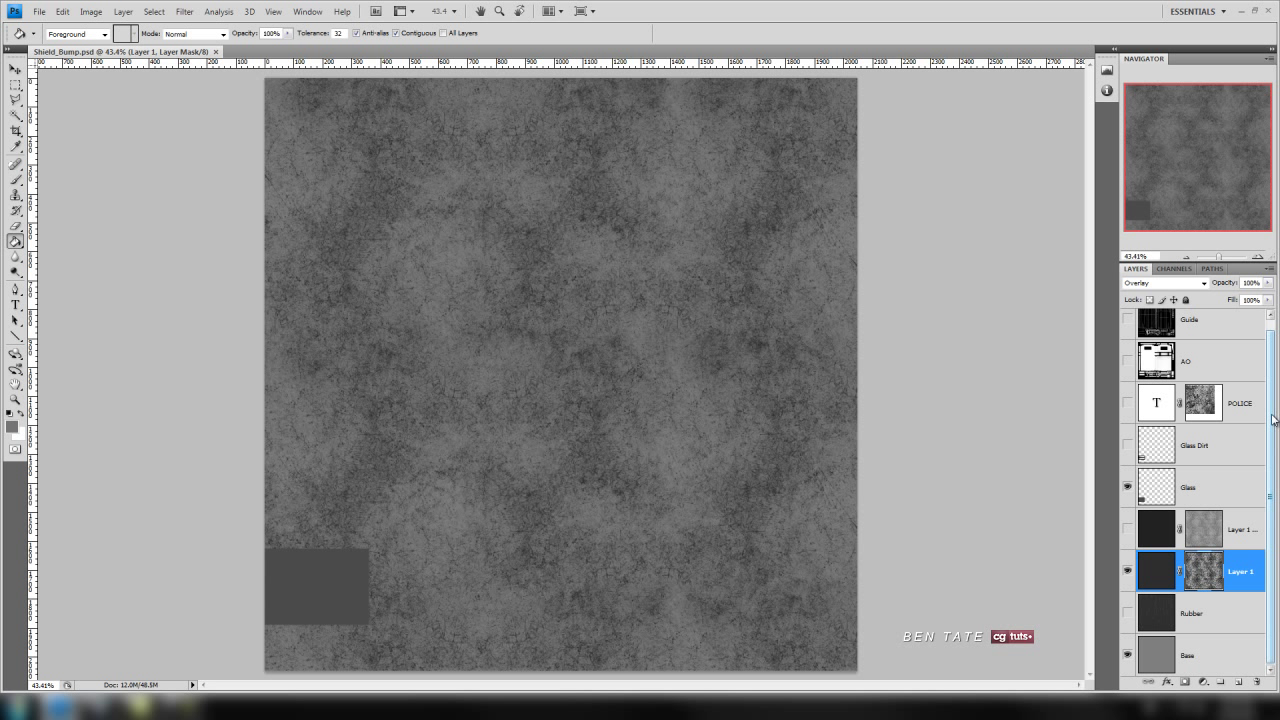
drag(1274, 421, 1273, 398)
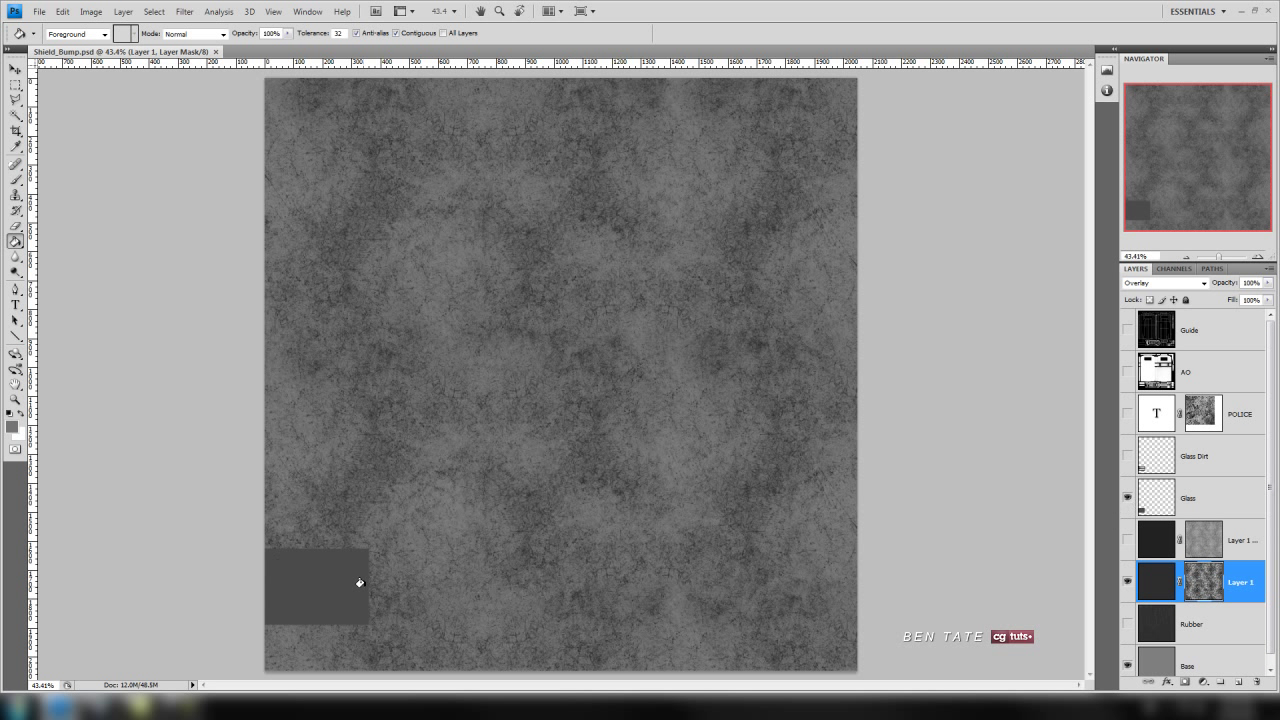
click(1128, 582)
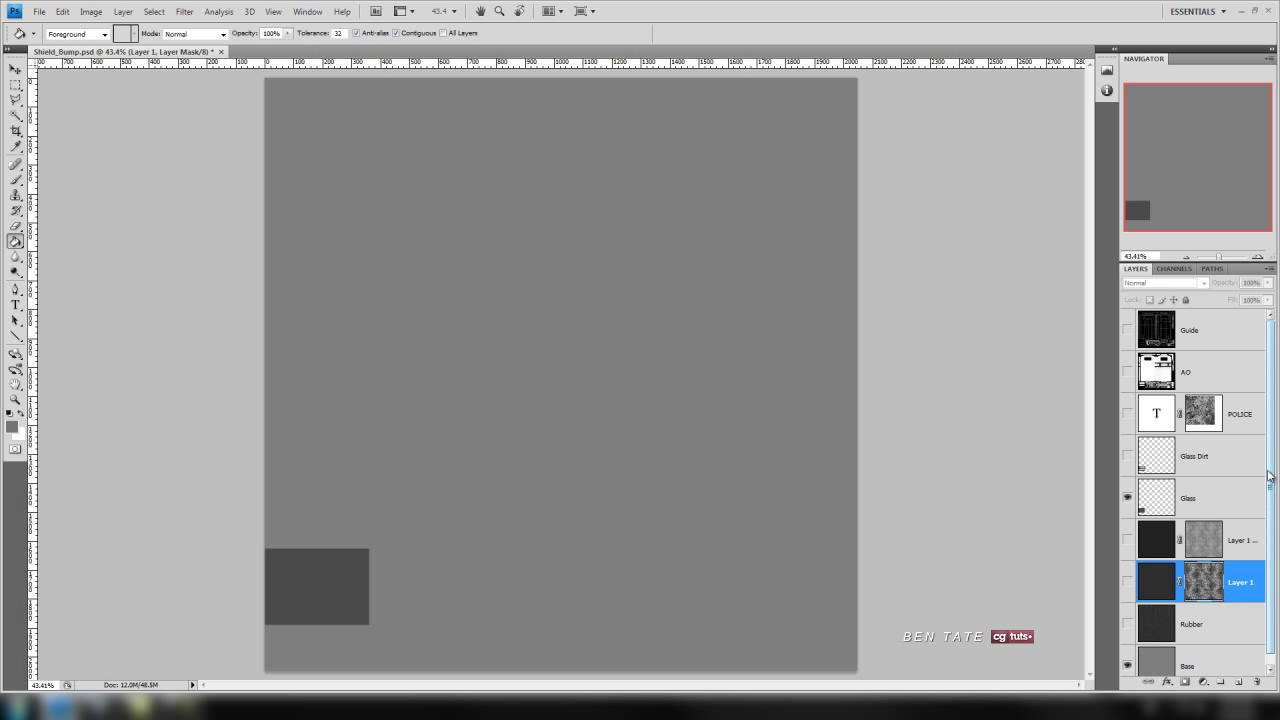
drag(1273, 478, 1273, 497)
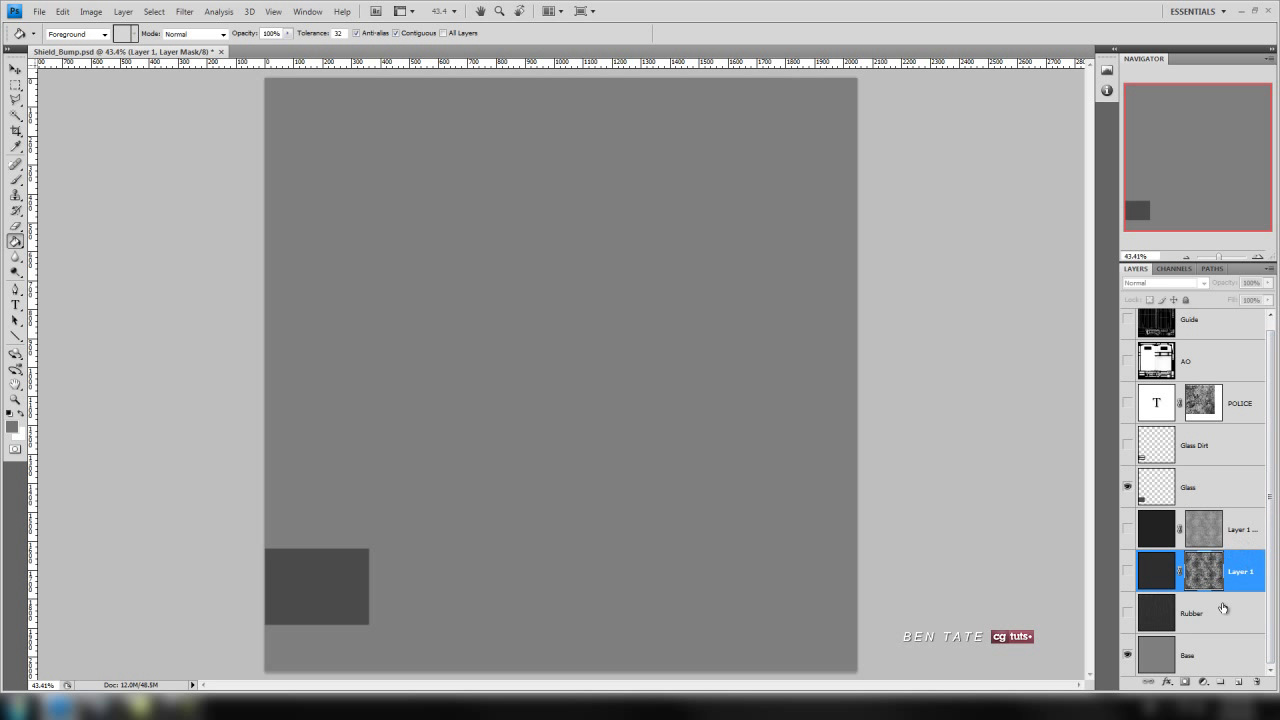
- Fill the Base layer with pure white using the Paint Bucket
click(23, 413)
click(12, 426)
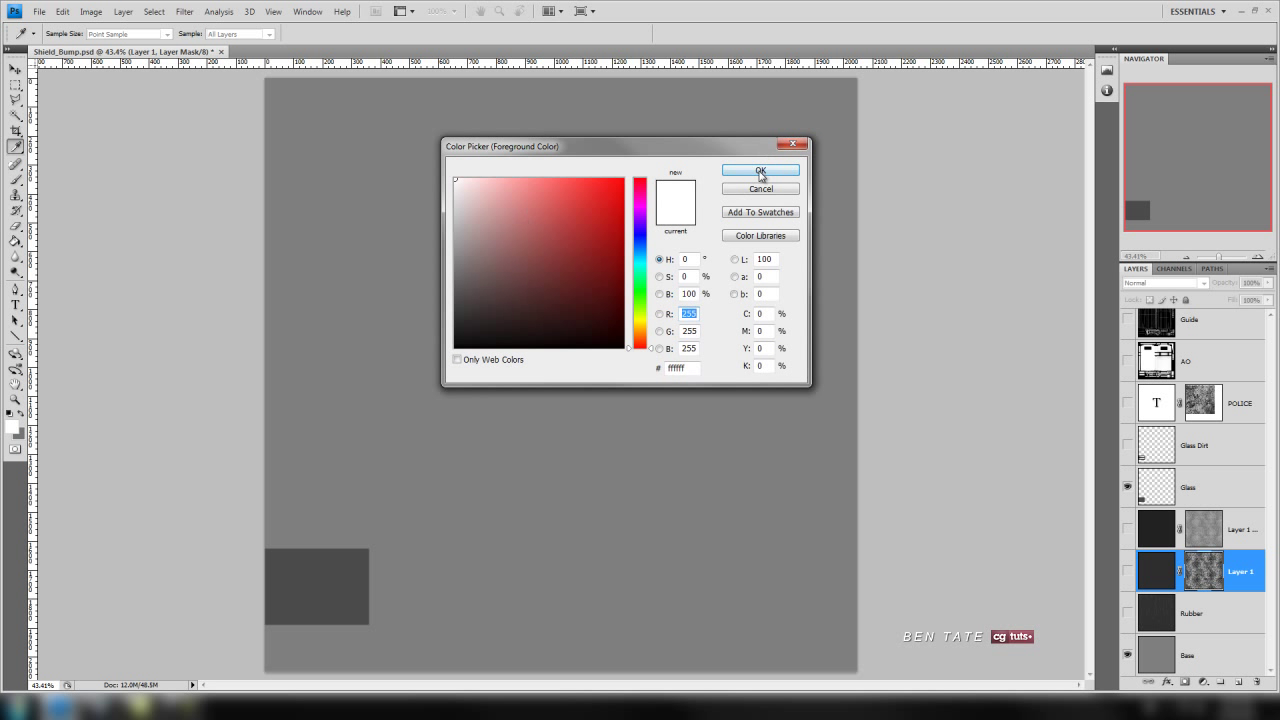
click(760, 171)
key(g)
click(1212, 660)
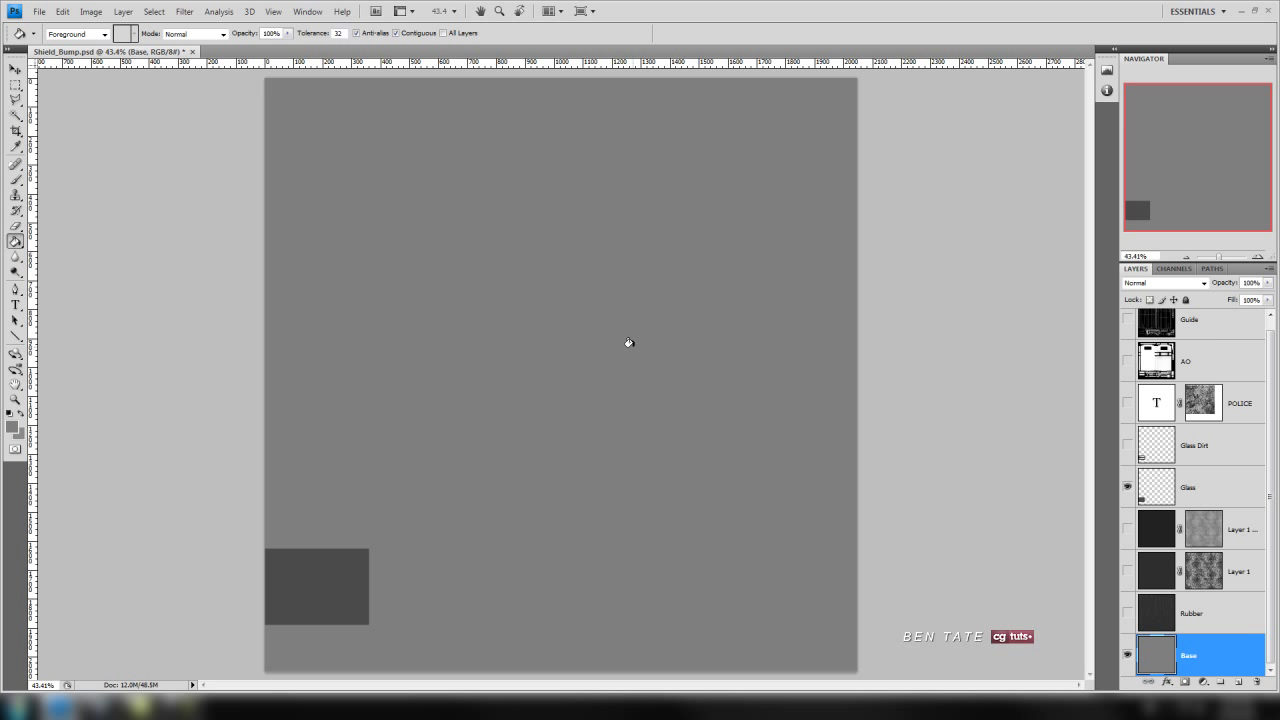
click(13, 427)
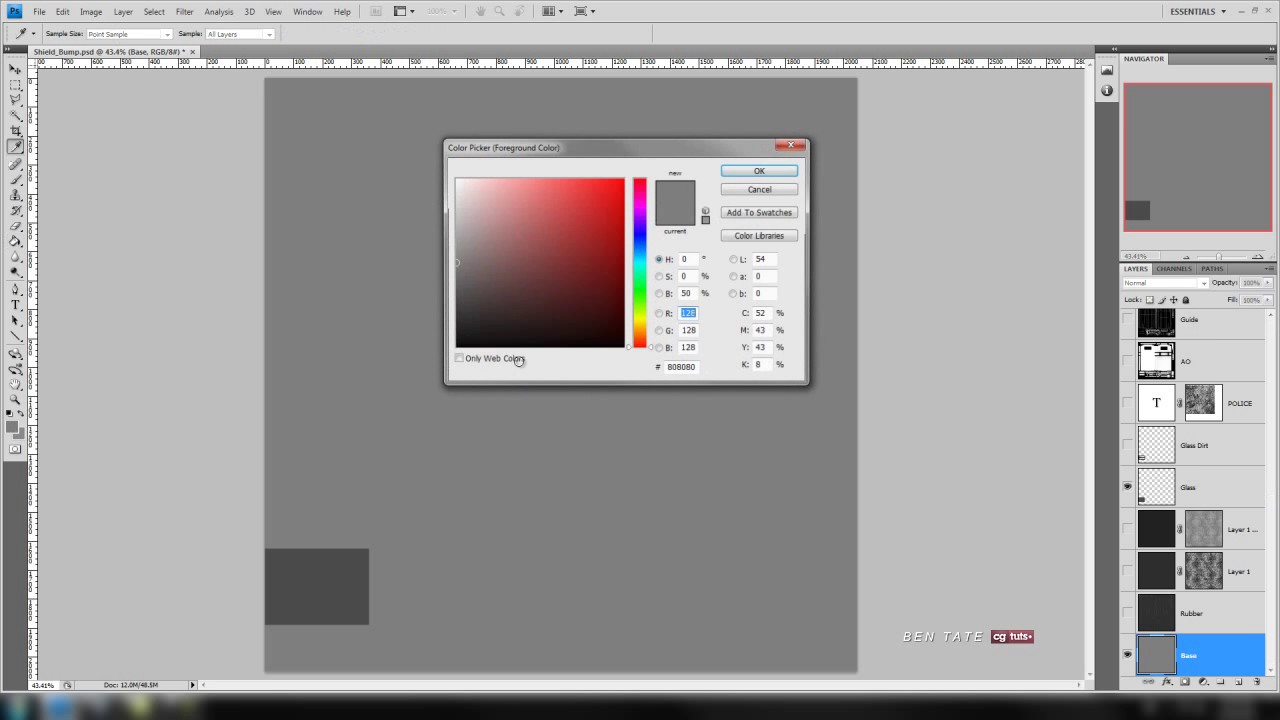
click(446, 157)
click(757, 174)
click(652, 365)
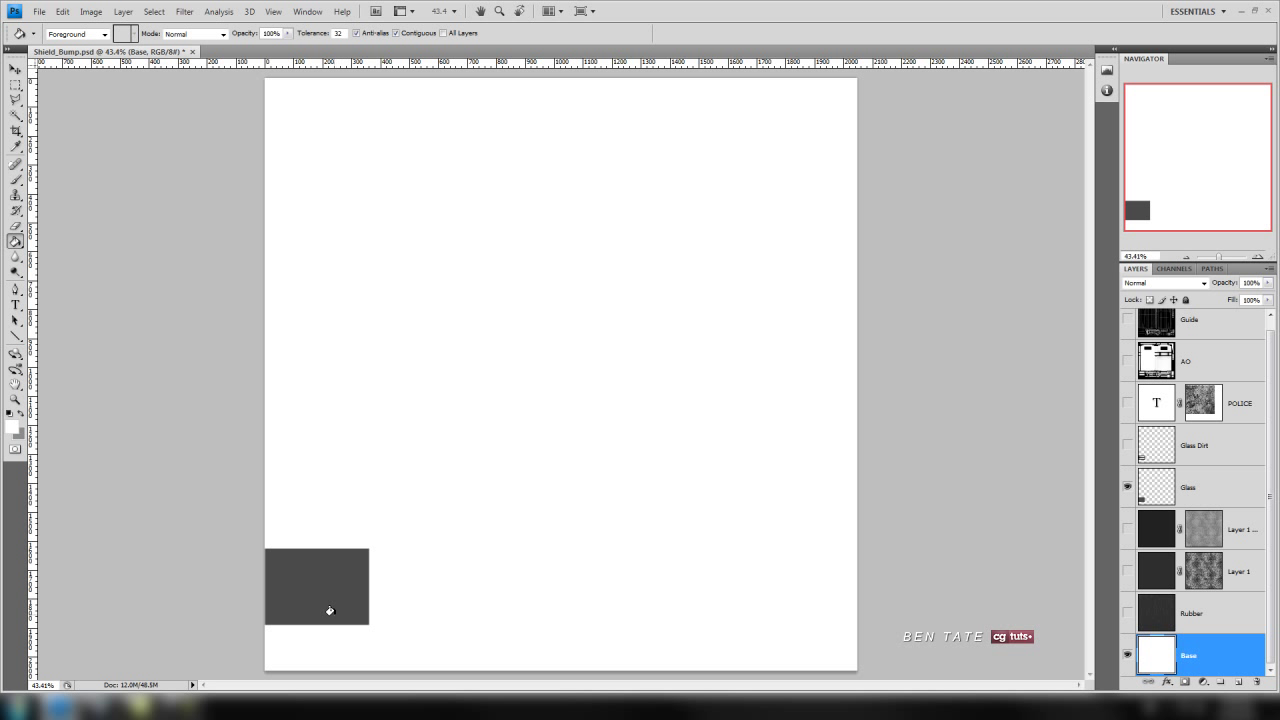
- Recolor the rectangle on the Glass layer with mid grey (RGB 128, 128, 128) and clear the selection
click(13, 428)
drag(452, 264, 436, 263)
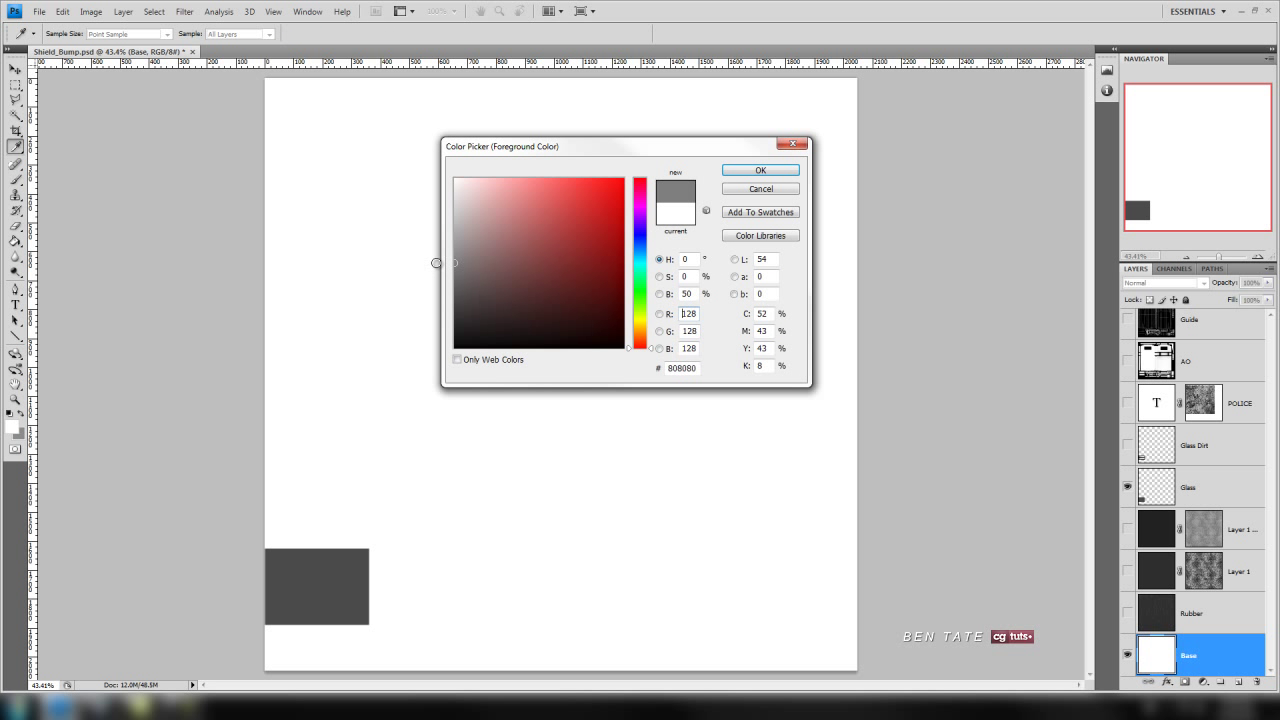
click(760, 172)
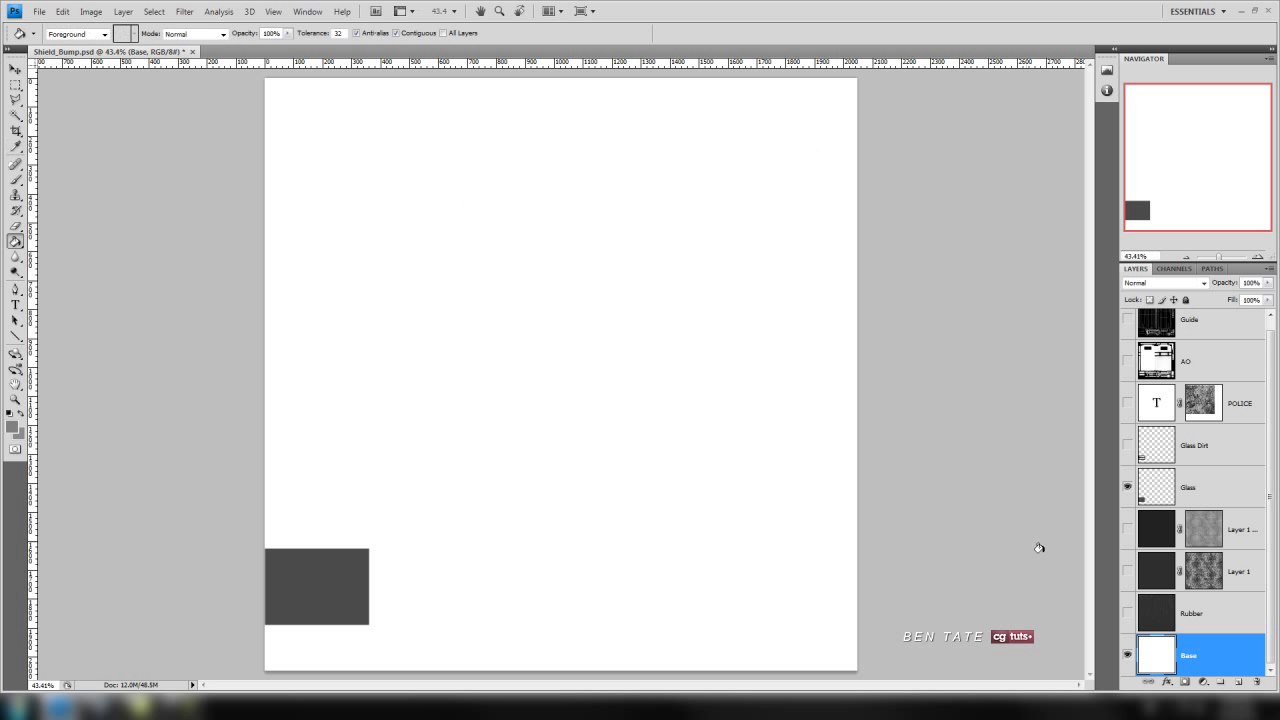
click(1203, 490)
click(15, 115)
click(340, 586)
click(16, 240)
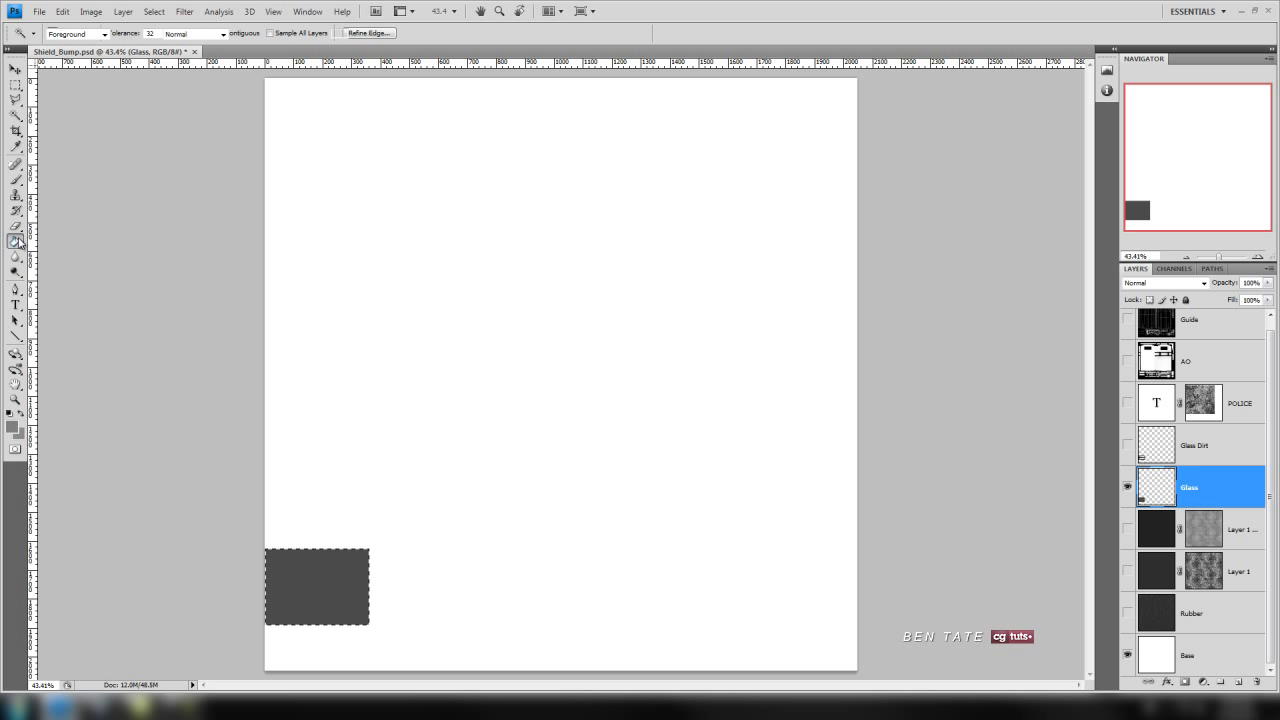
click(300, 583)
key(ctrl+d)
- Save the document as the Photoshop file Shield_Opac in the Ballistic Shield Maps folder, with maximum compatibility
click(39, 11)
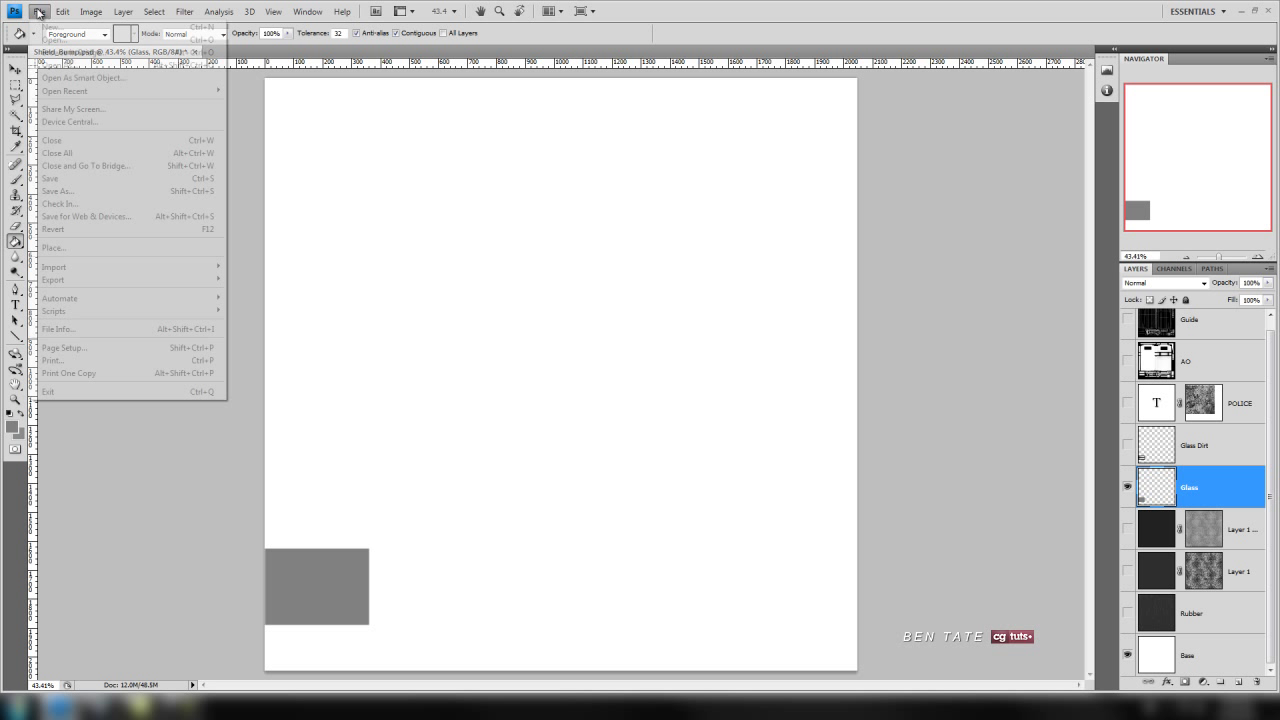
click(63, 191)
click(355, 427)
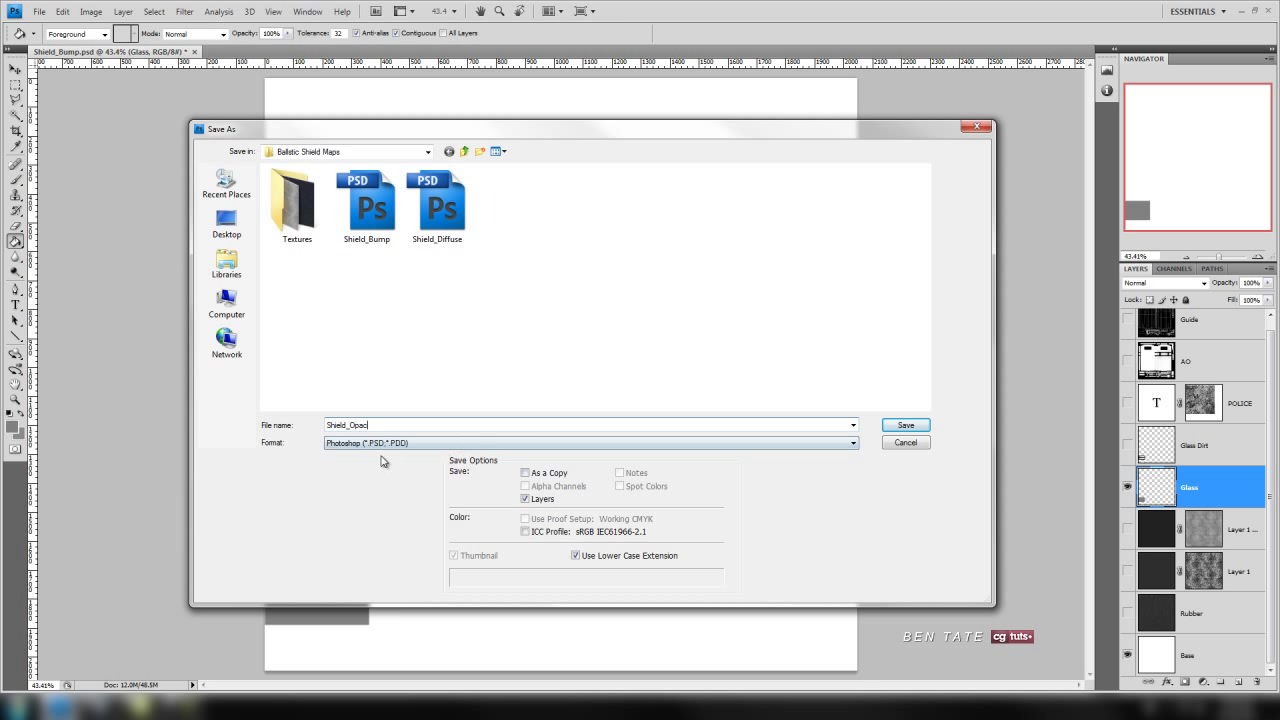
click(918, 426)
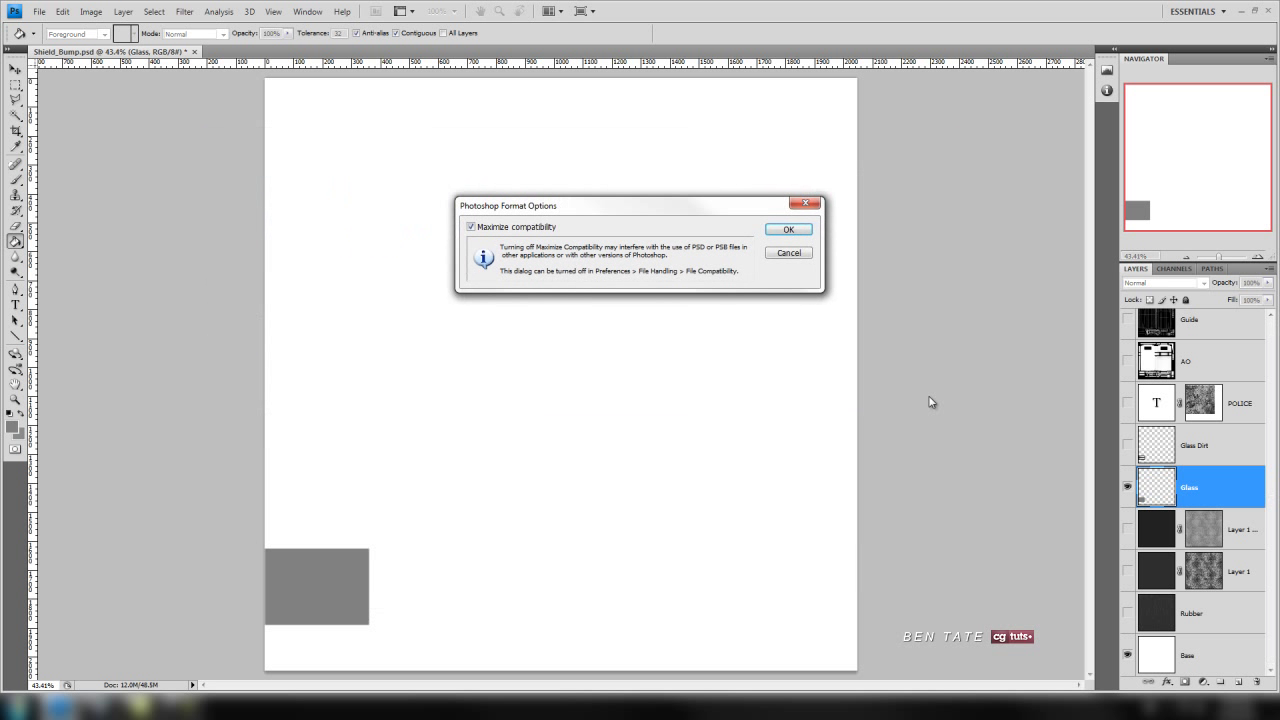
click(799, 229)
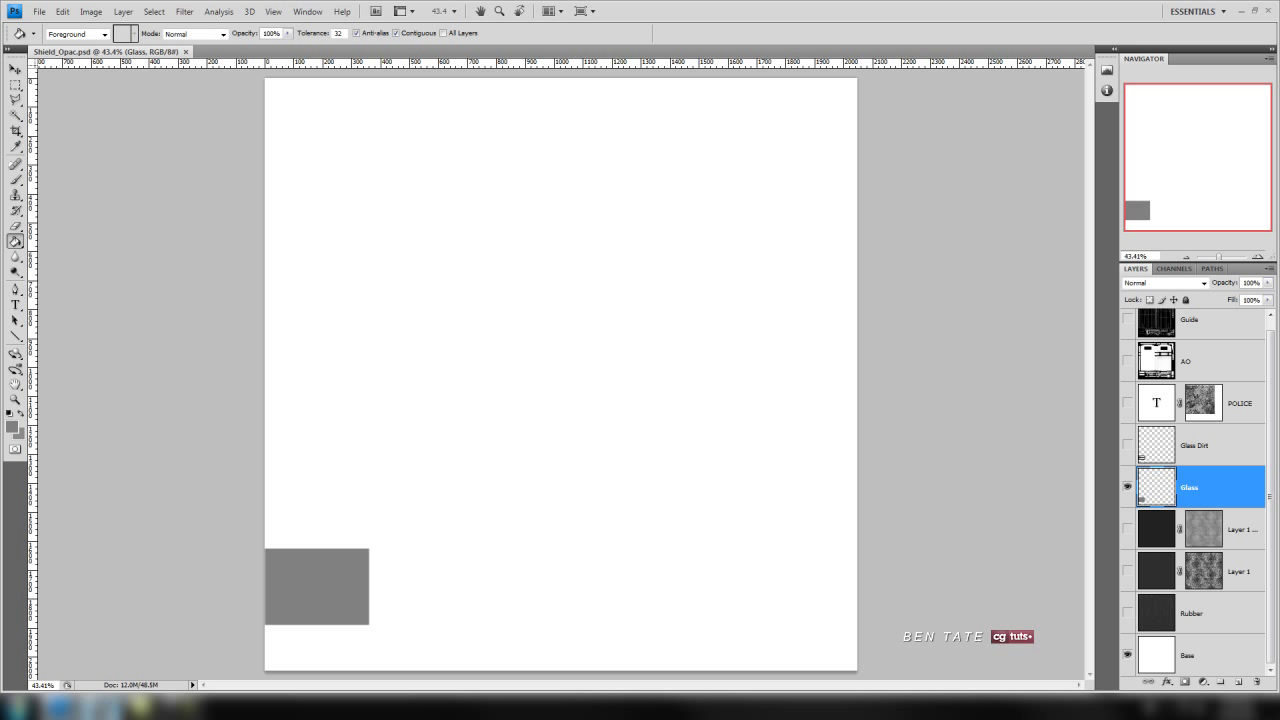
- Switch to 3ds Max, load Shield_Opac.psd as the shield material's Opacity bitmap, and return to the material's maps
click(100, 707)
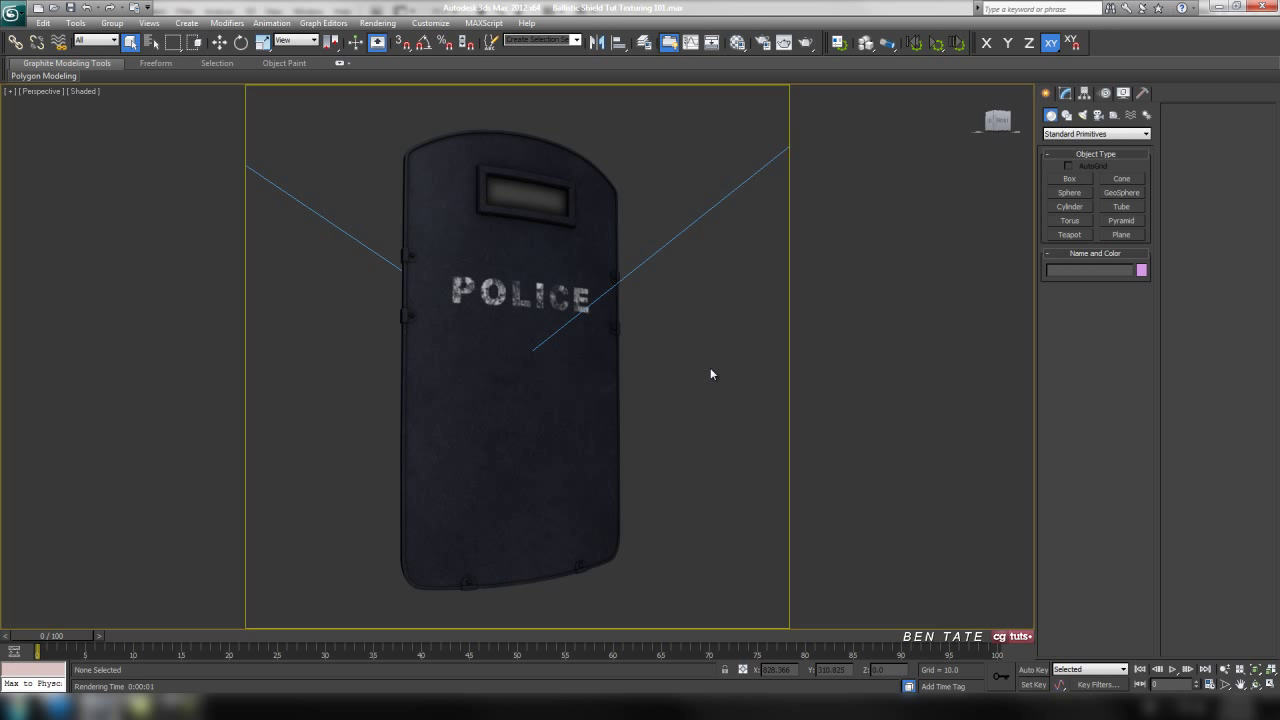
key(m)
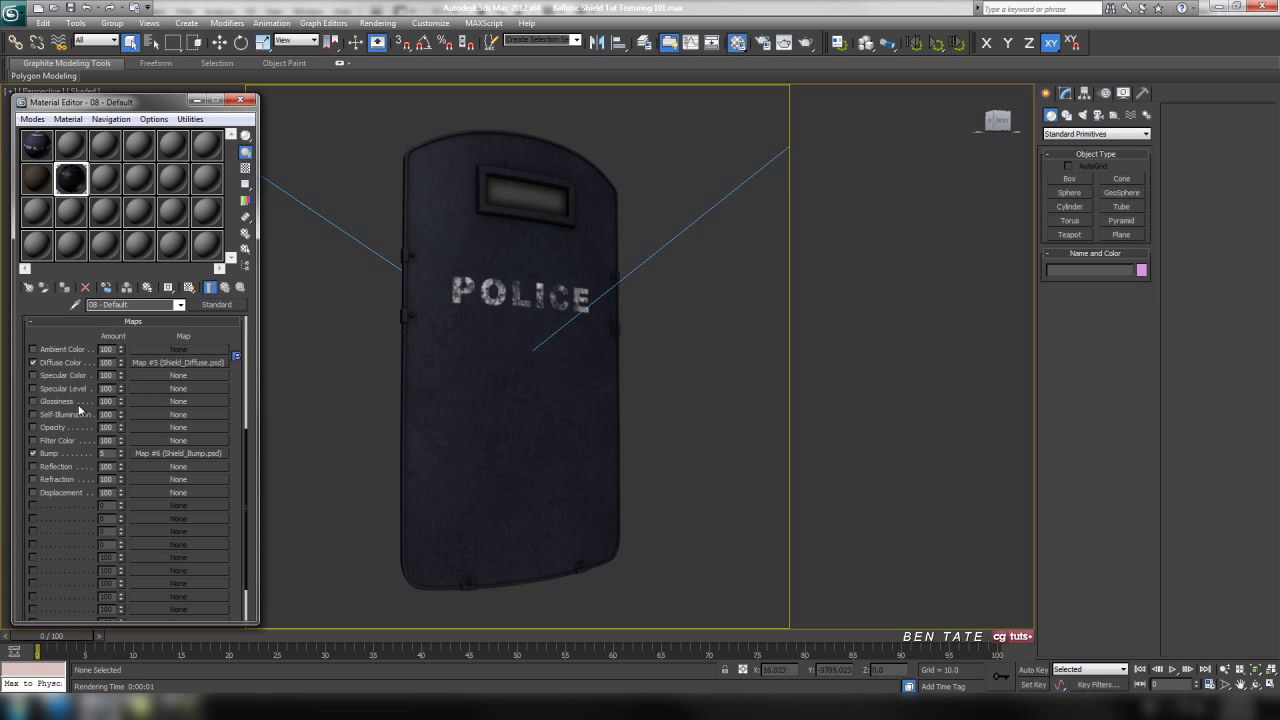
click(134, 427)
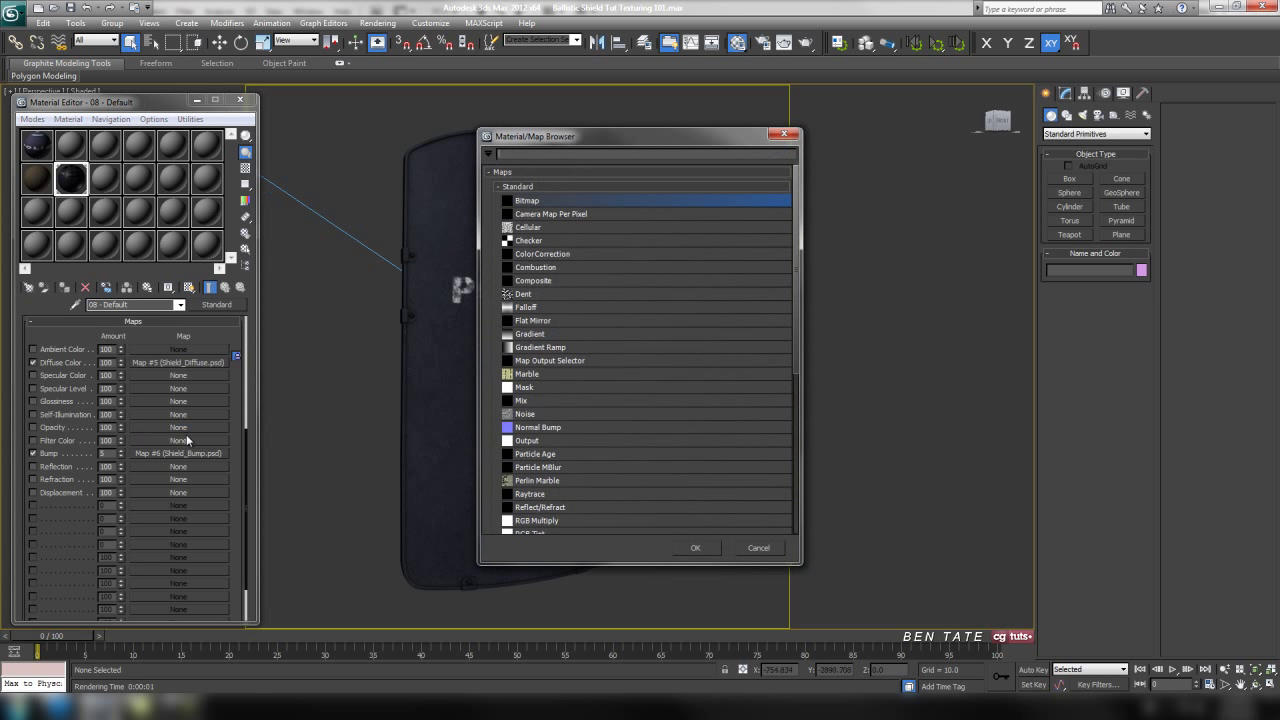
double_click(545, 202)
click(251, 145)
click(527, 227)
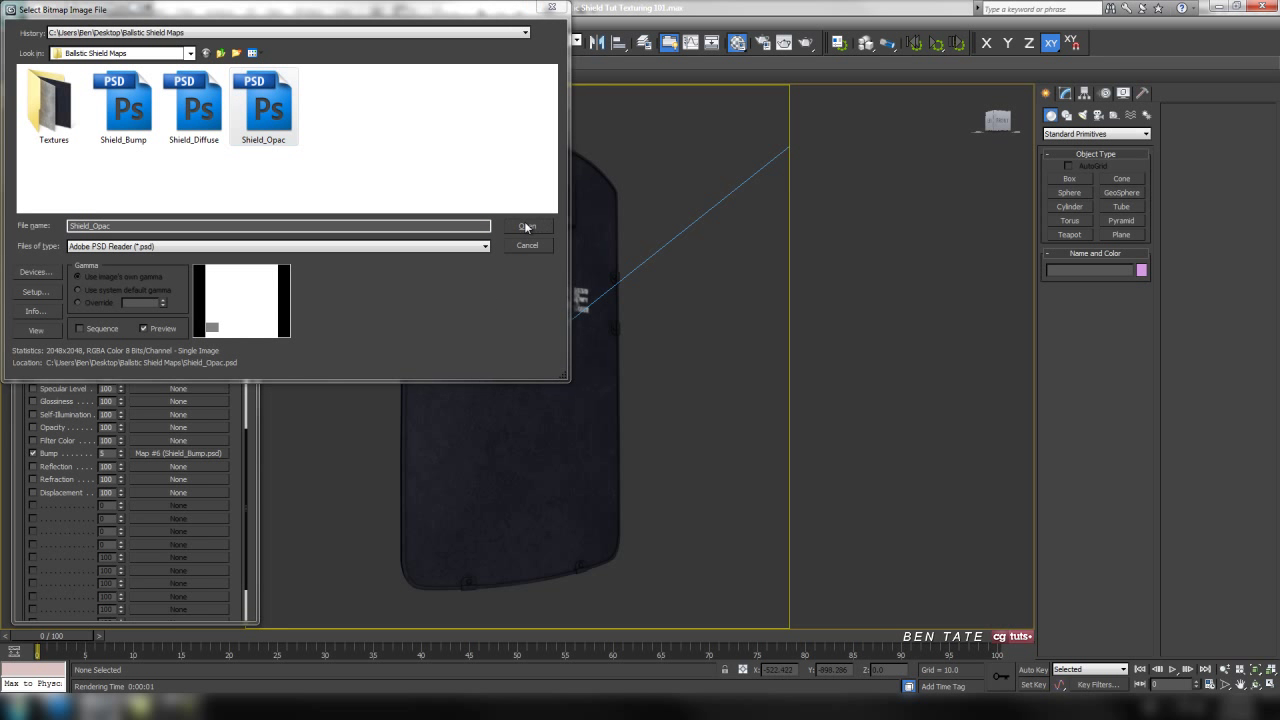
click(246, 298)
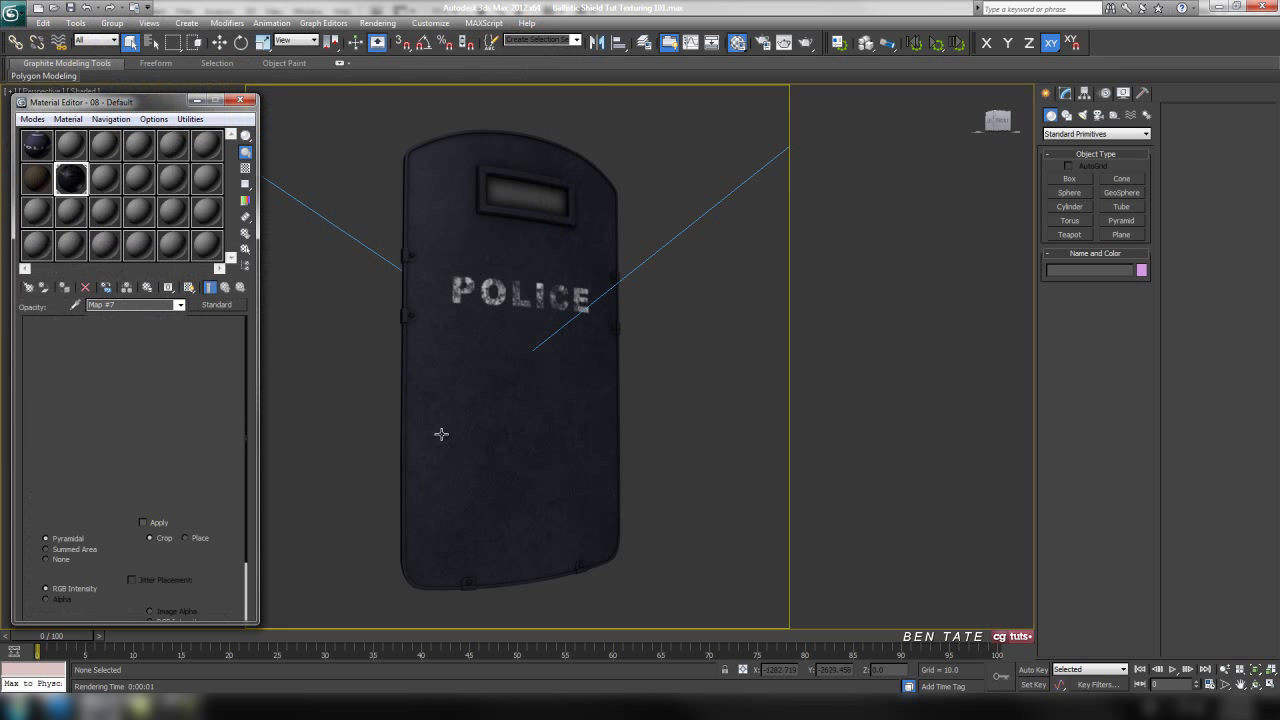
mouse_move(600, 409)
alt+middle_down()
mouse_move(535, 413)
mouse_move(563, 376)
mouse_move(562, 388)
mouse_move(613, 404)
alt+middle_up()
click(225, 288)
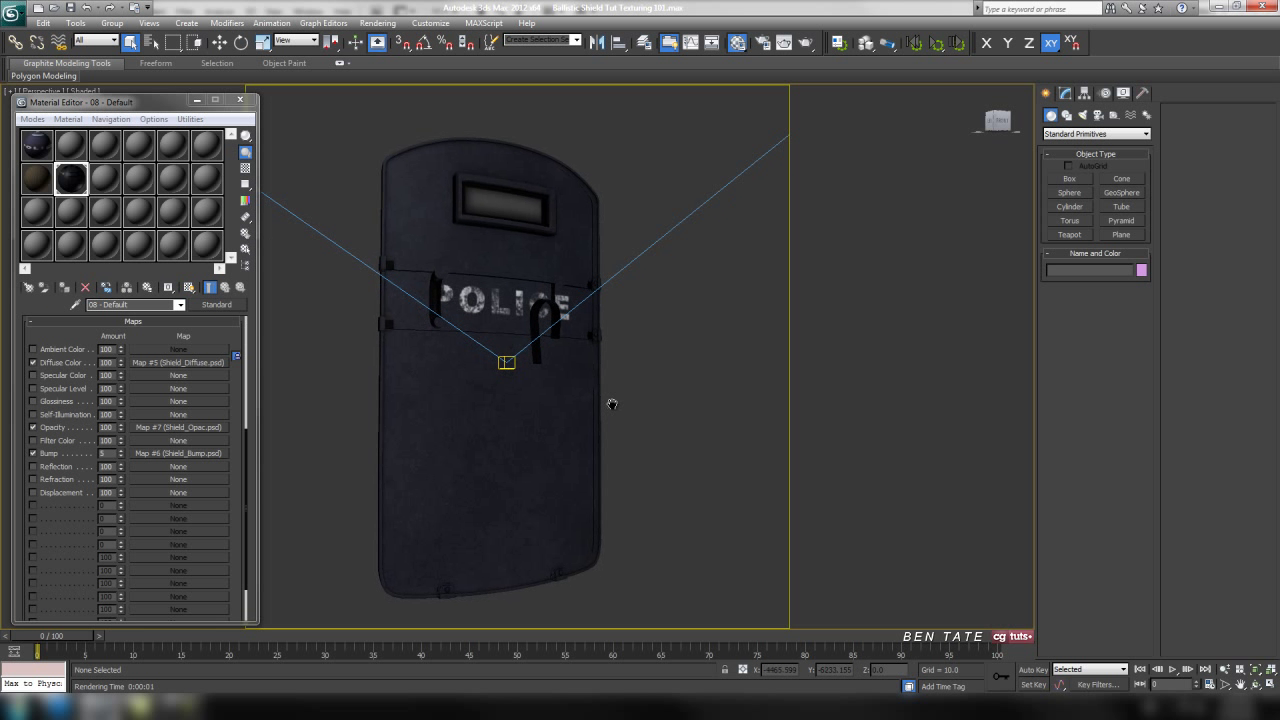
- Render the POLICE side of the shield in full and again close up on the window to check the glass transparency
key(shift+q)
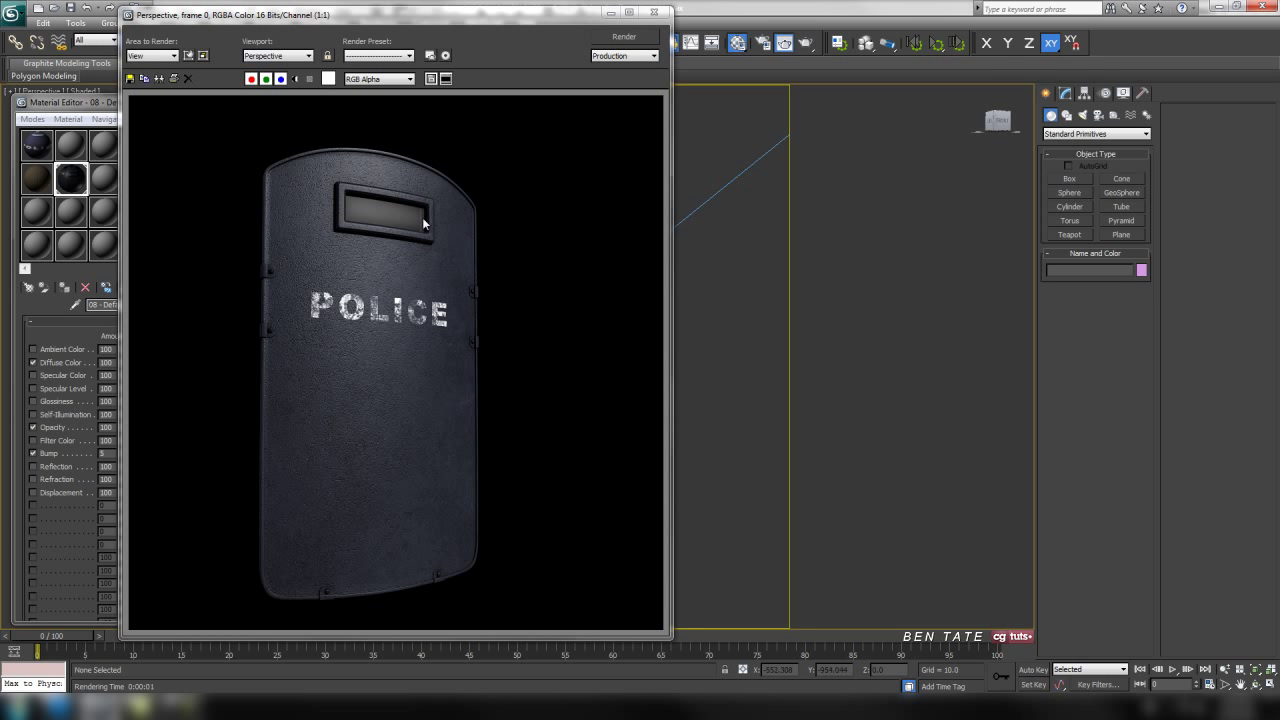
click(654, 12)
alt+middle_drag(706, 394, 587, 395)
alt+middle_drag(462, 319, 567, 472)
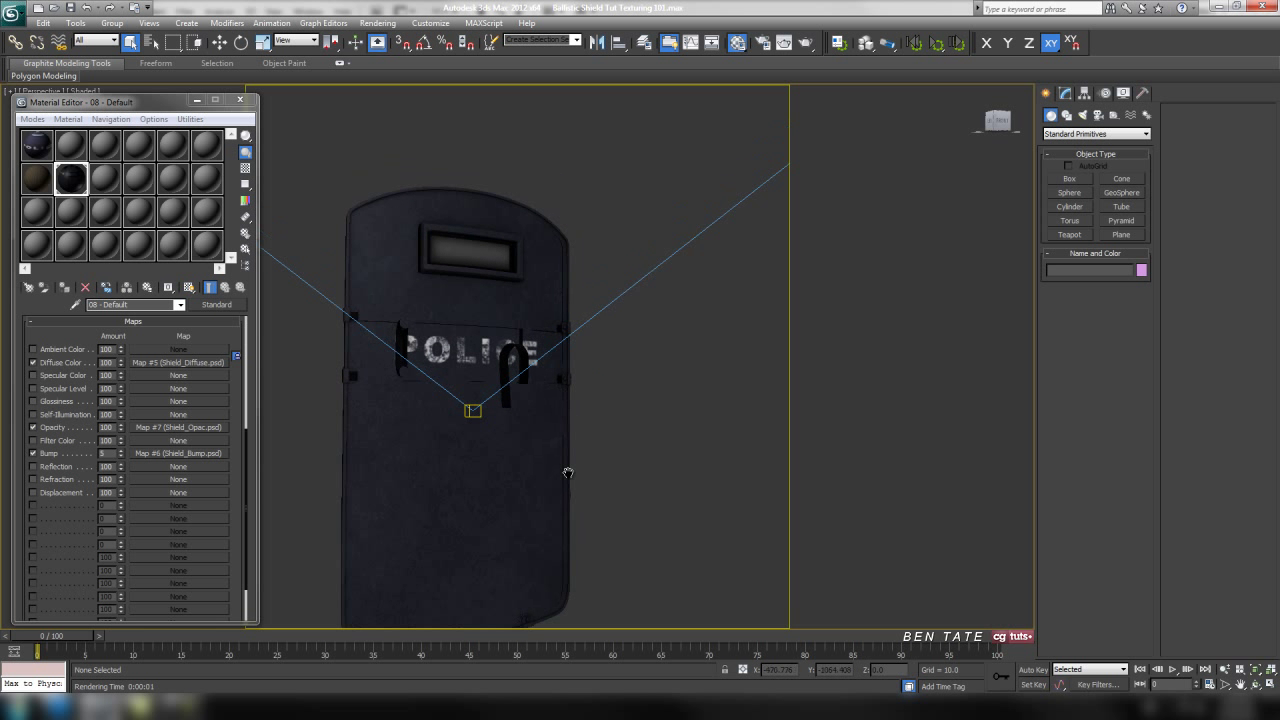
scroll(460, 250, up, 6)
scroll(574, 380, up, 5)
middle_drag(606, 403, 631, 417)
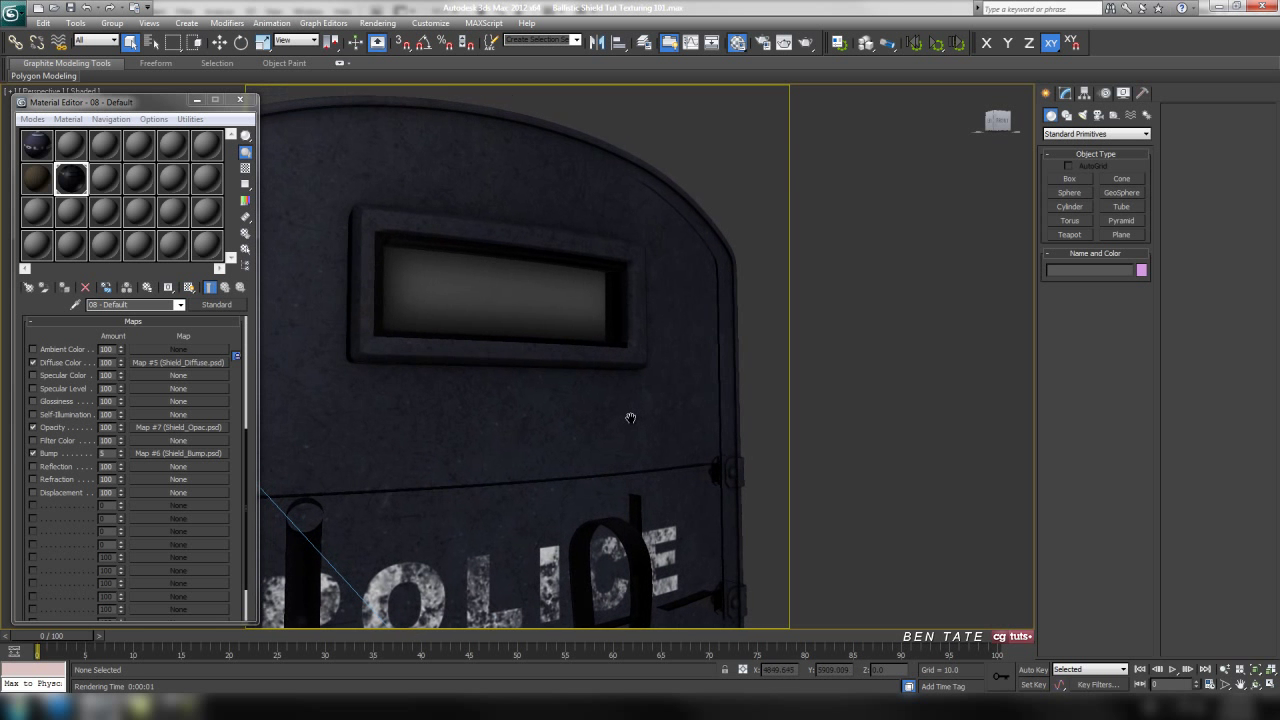
key(shift+q)
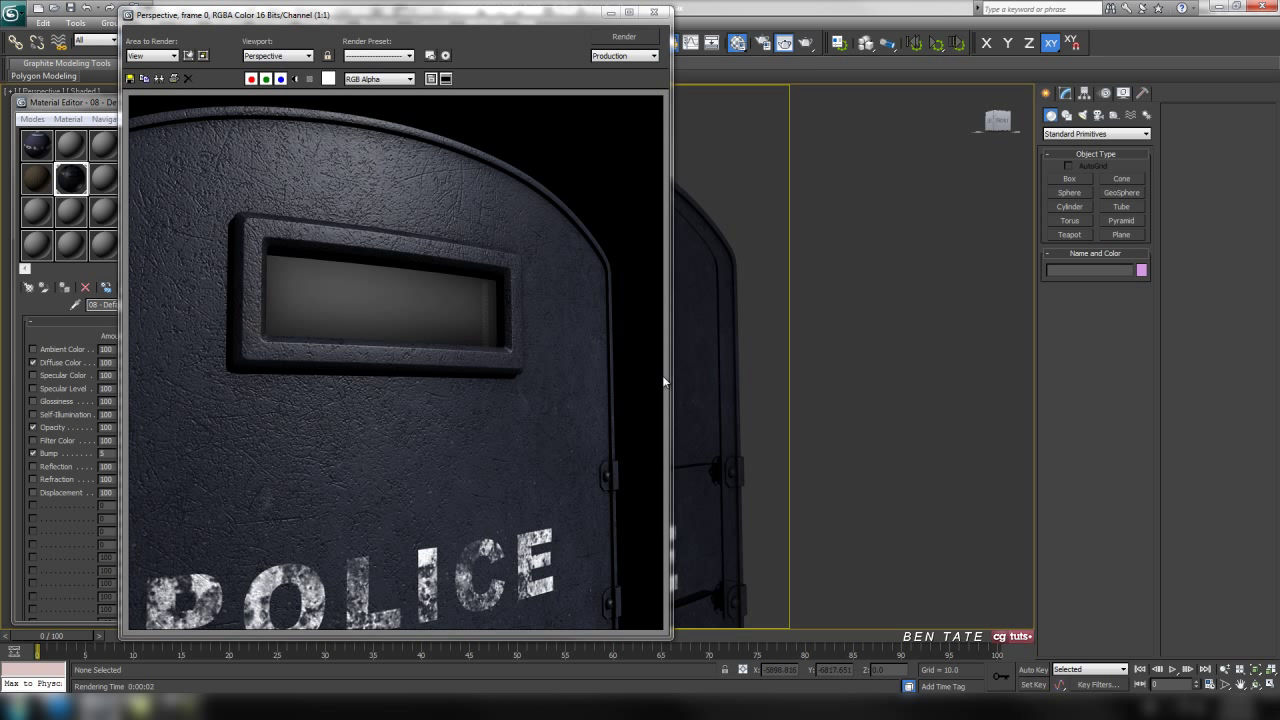
click(655, 12)
- Render the back of the shield to check the window from the handle side, and close the render
alt+middle_drag(659, 397, 517, 289)
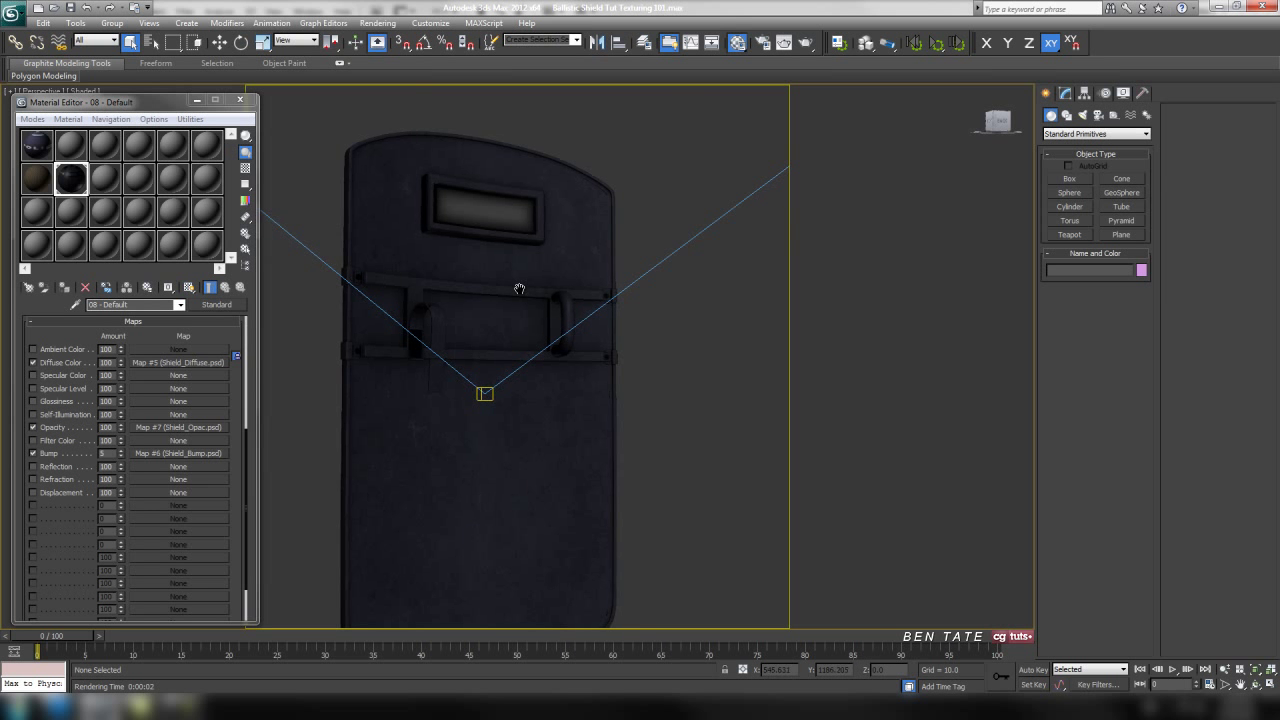
key(shift+q)
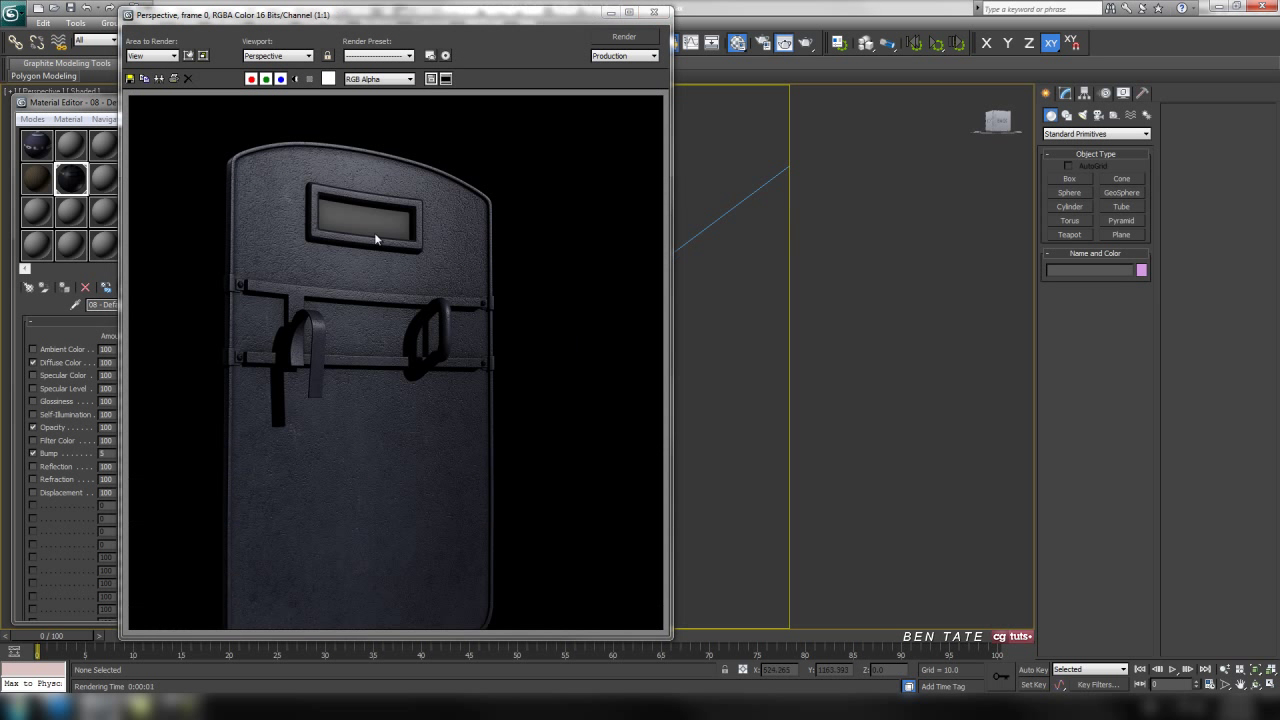
click(654, 13)
alt+middle_drag(609, 486, 527, 388)
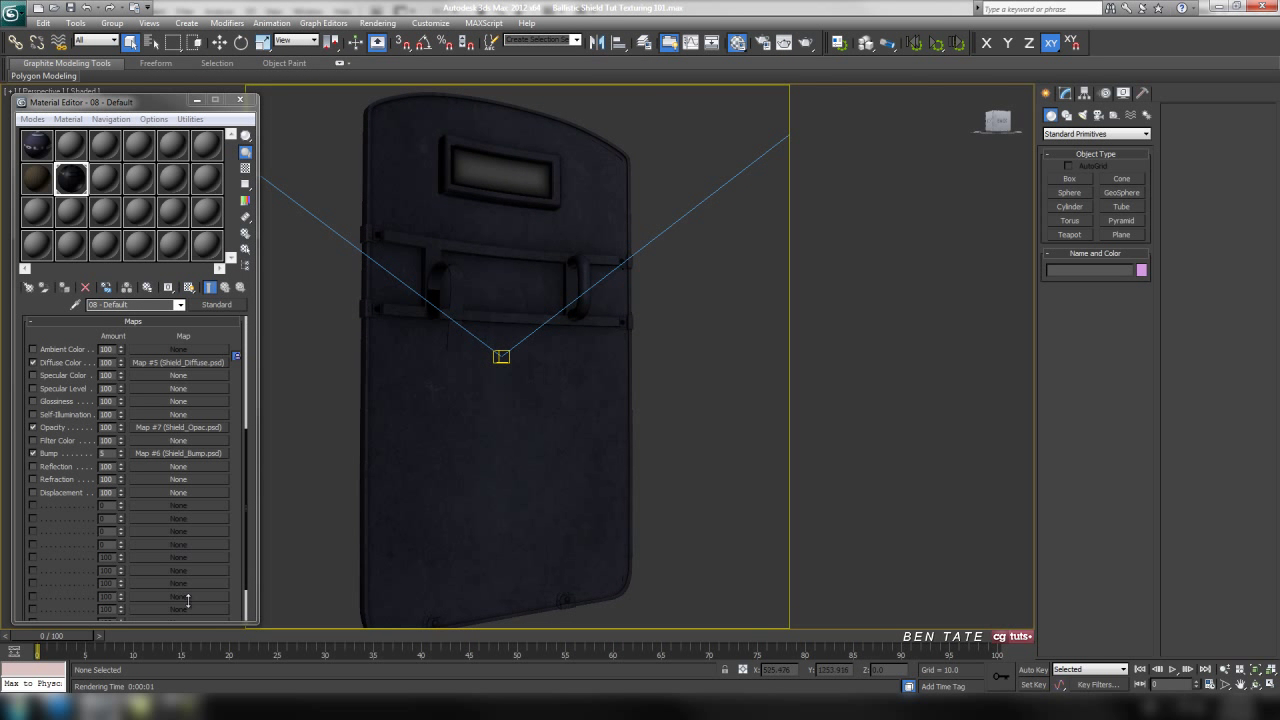
- Switch to Photoshop, fill the Glass layer's rectangle in Shield_Opac.psd with a darker grey, and save the file
click(146, 709)
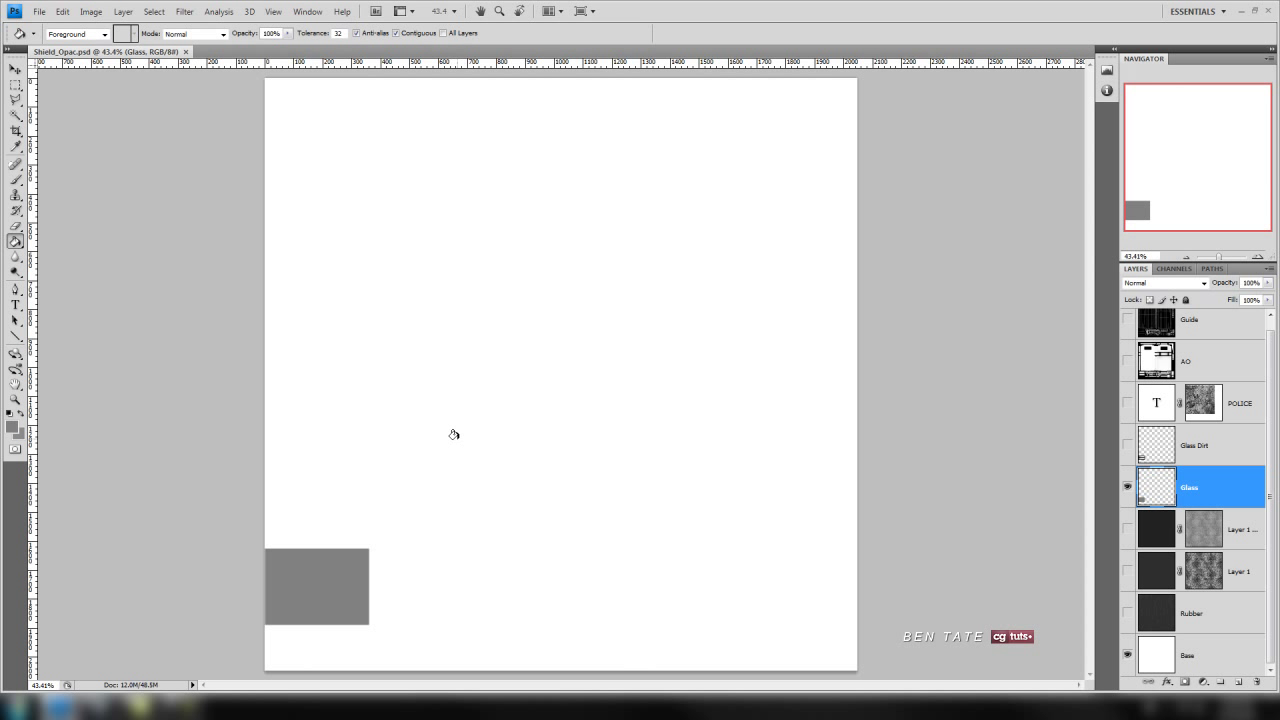
click(13, 427)
click(454, 285)
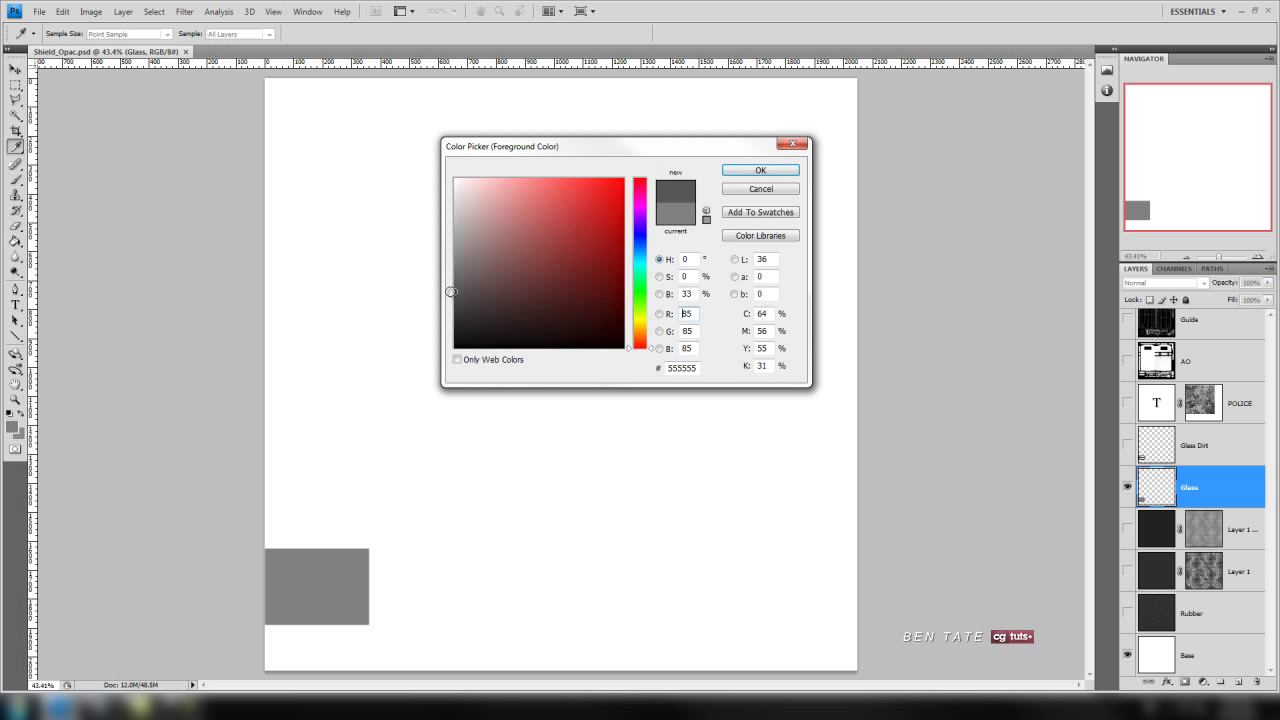
drag(450, 294, 450, 295)
click(763, 171)
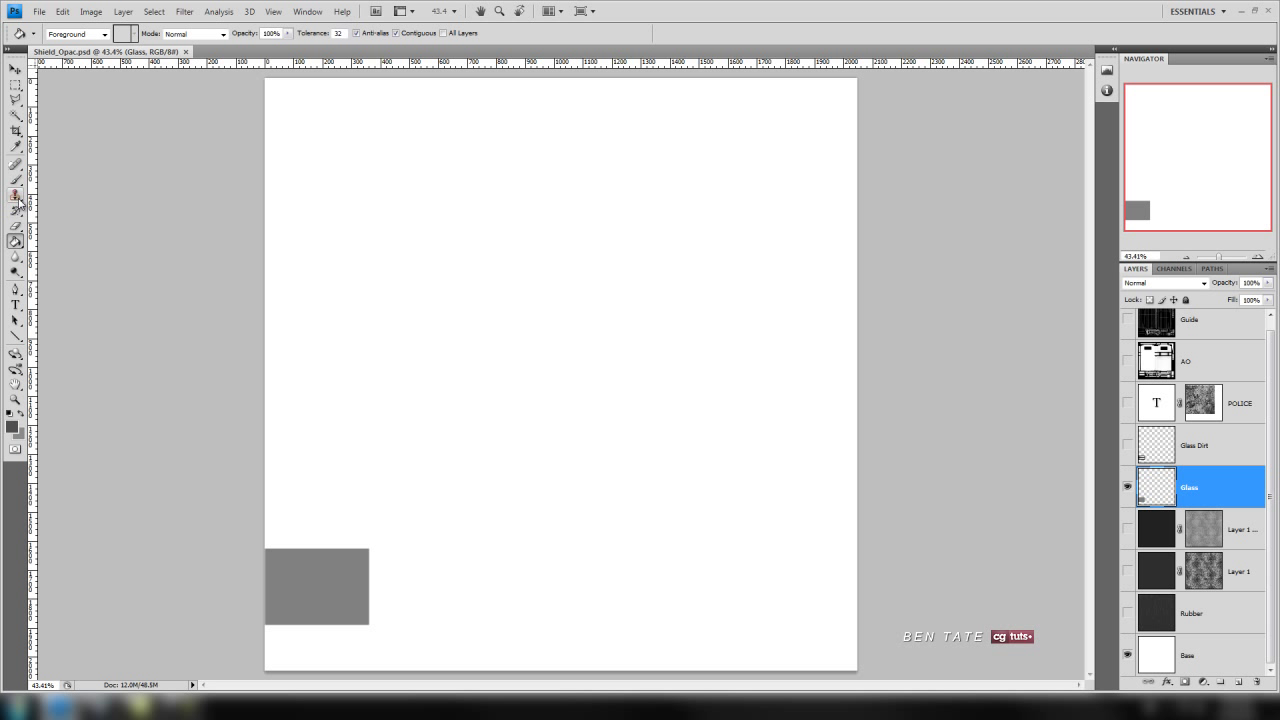
click(293, 578)
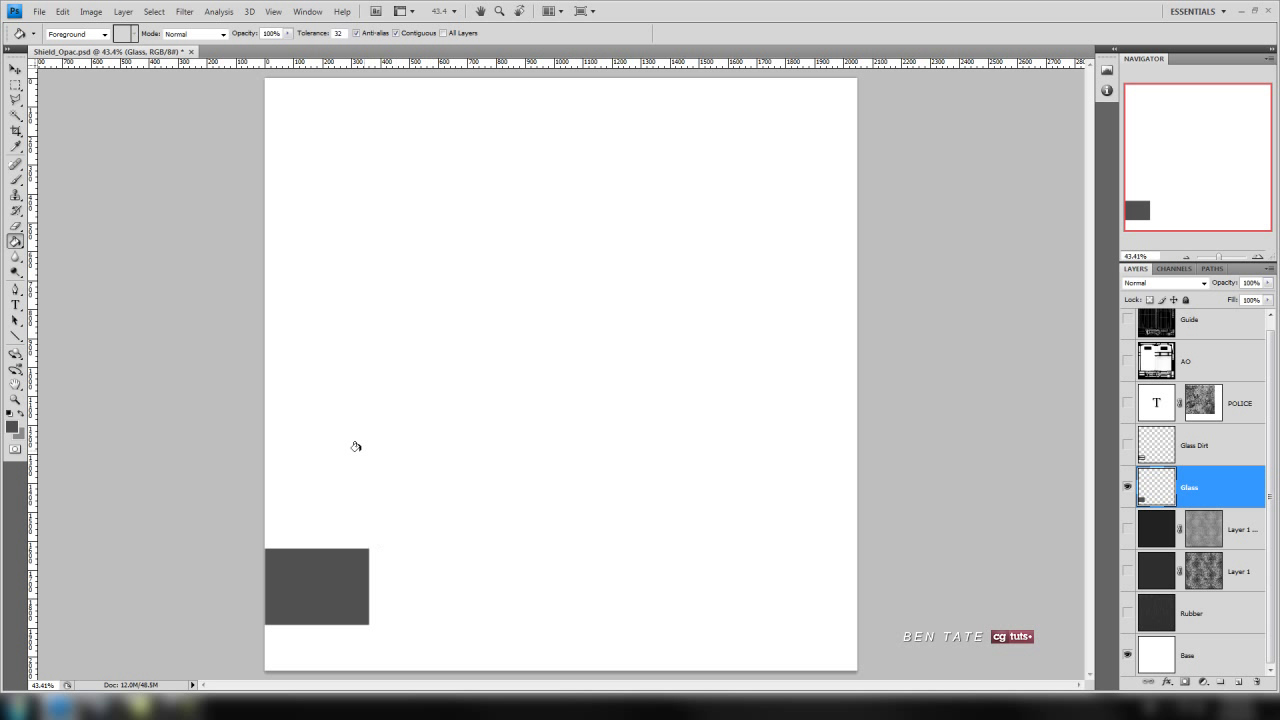
click(42, 13)
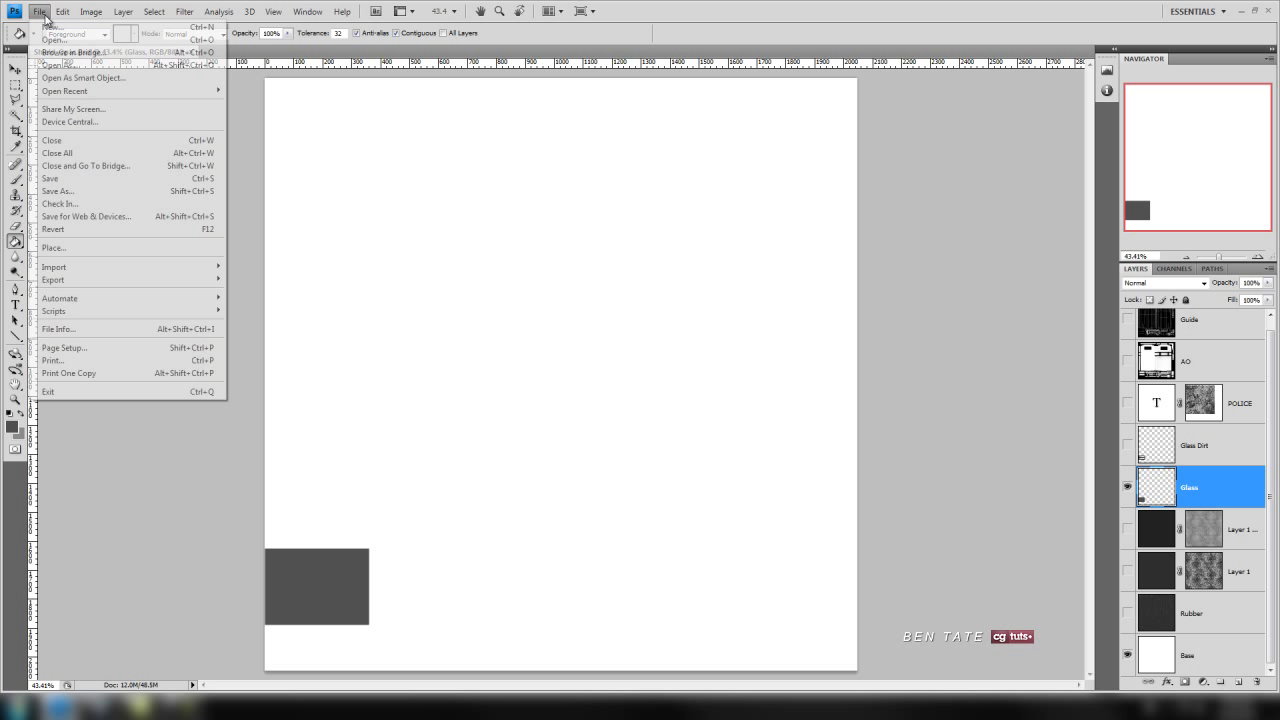
click(52, 178)
- Switch to 3ds Max and render the back of the shield close up on the window to check the glass transparency
click(103, 682)
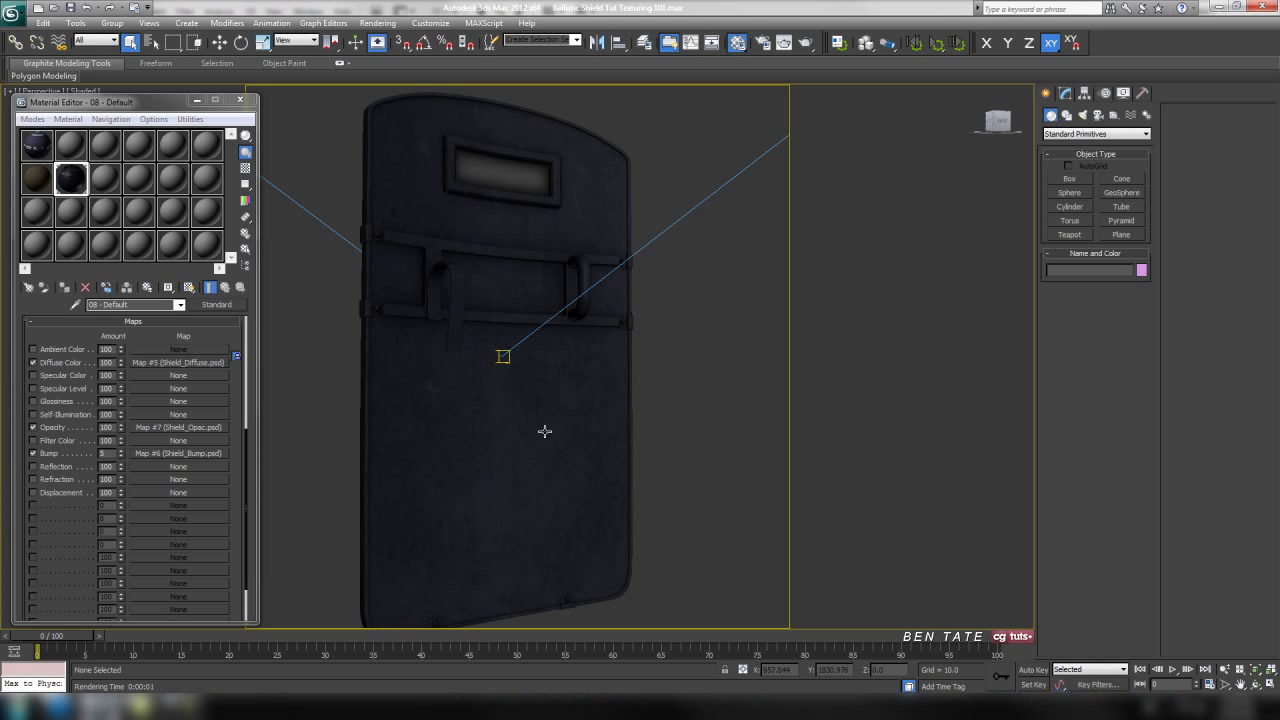
scroll(564, 372, up, 3)
middle_drag(566, 371, 571, 400)
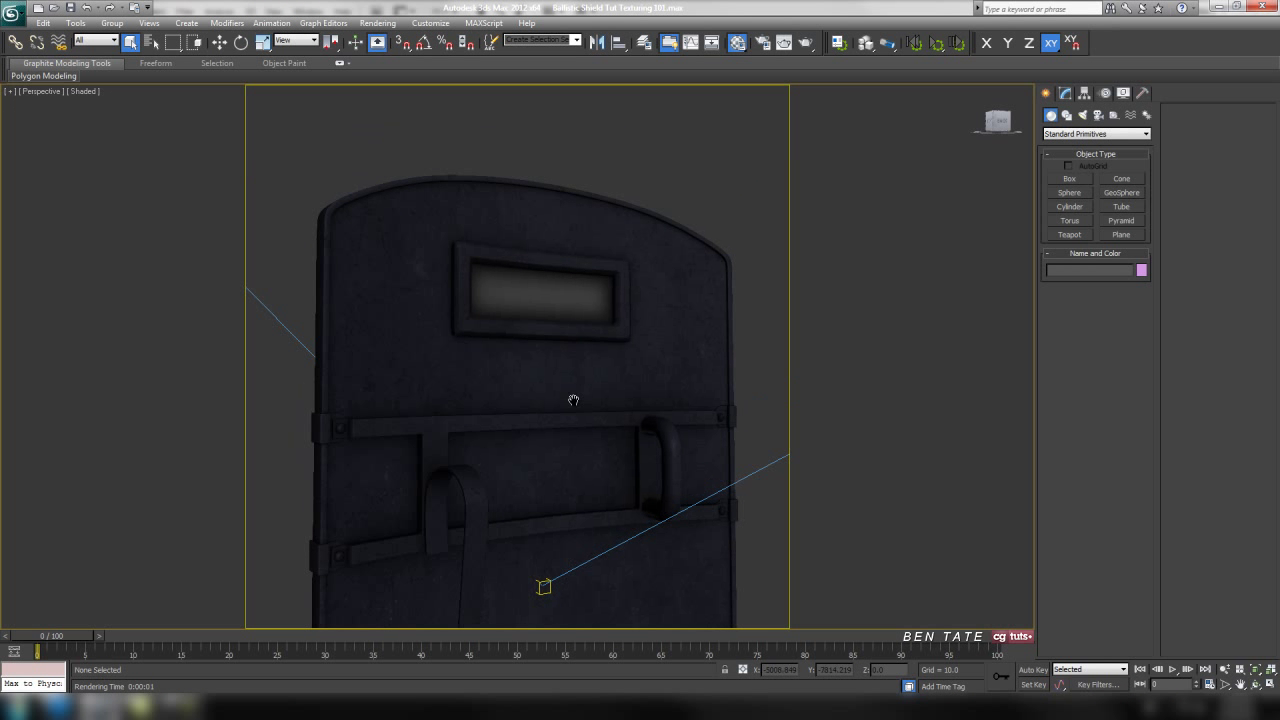
key(m)
key(shift+q)
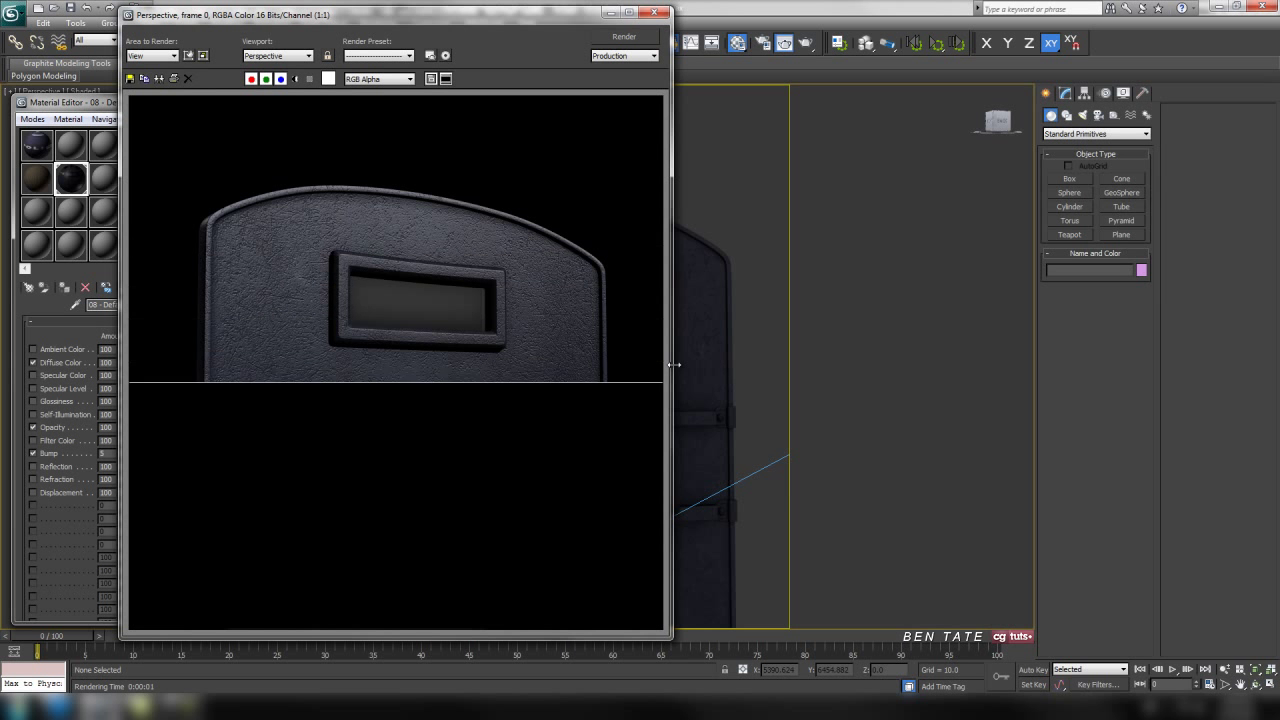
click(653, 12)
- Render the POLICE side of the shield from an angle and again from the front to check the window glass
alt+middle_drag(569, 340, 657, 351)
alt+middle_drag(564, 330, 640, 360)
key(shift+q)
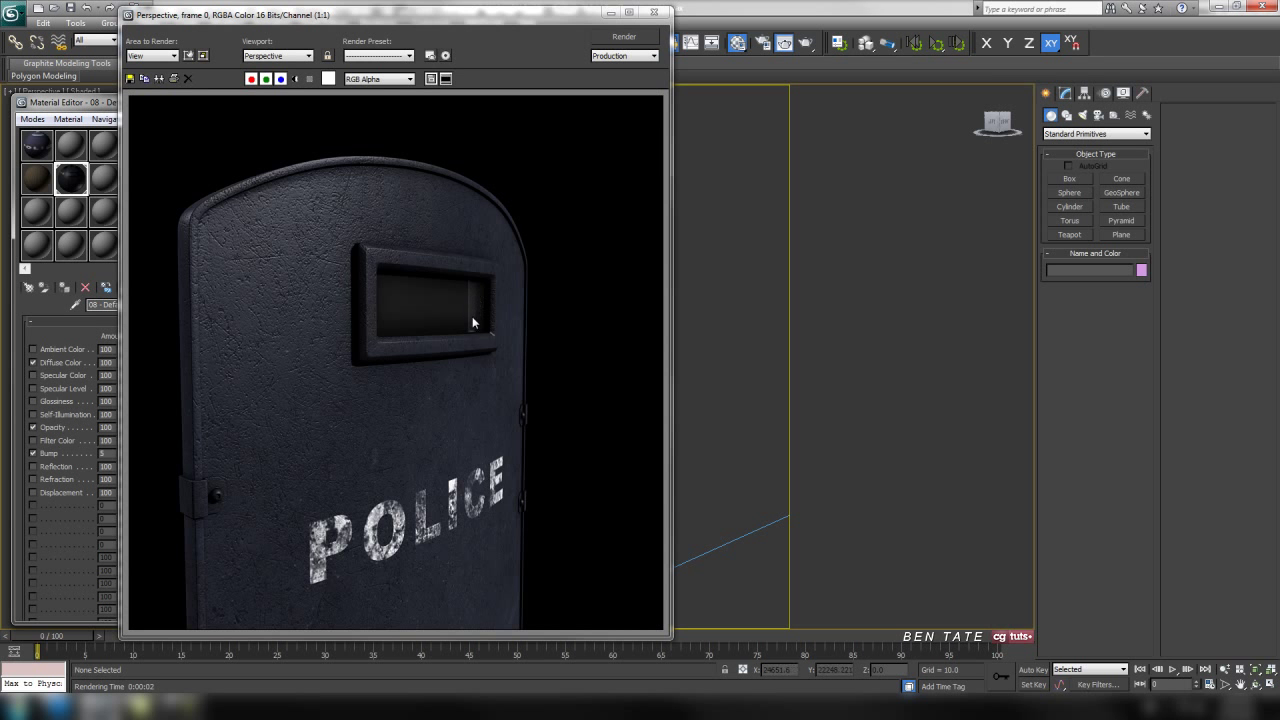
click(654, 12)
middle_drag(660, 343, 540, 342)
key(shift+q)
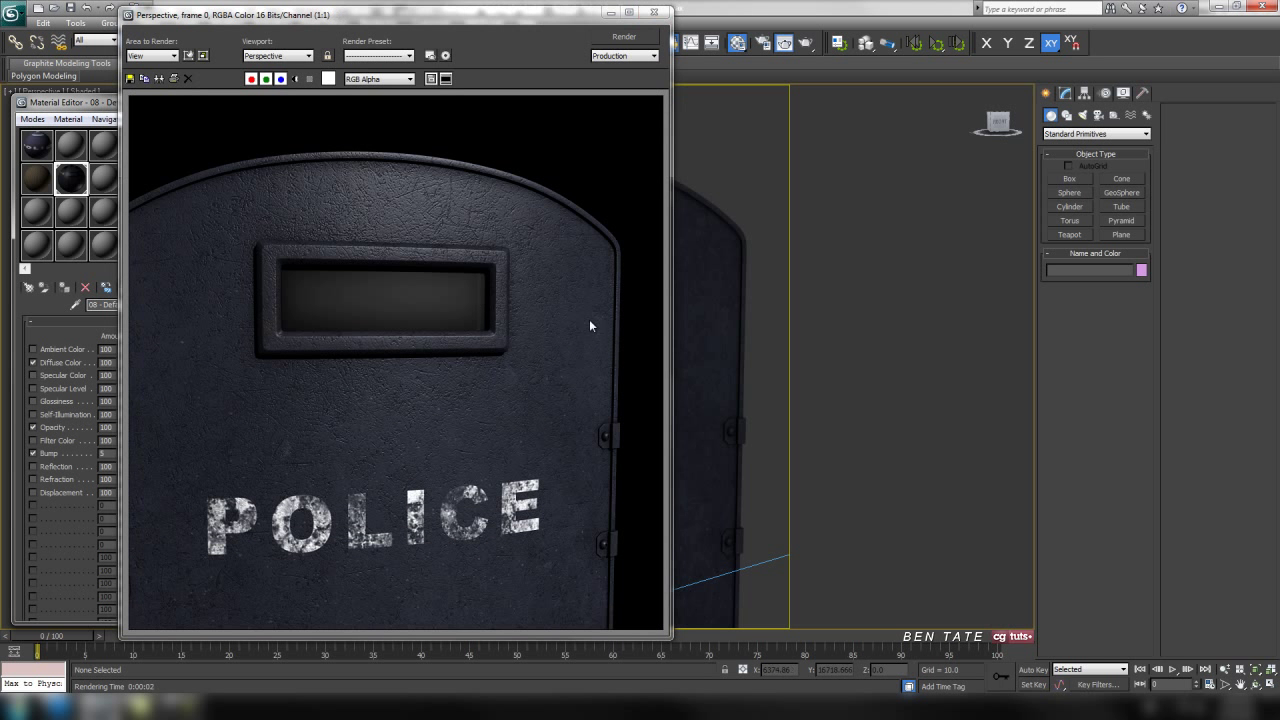
click(655, 13)
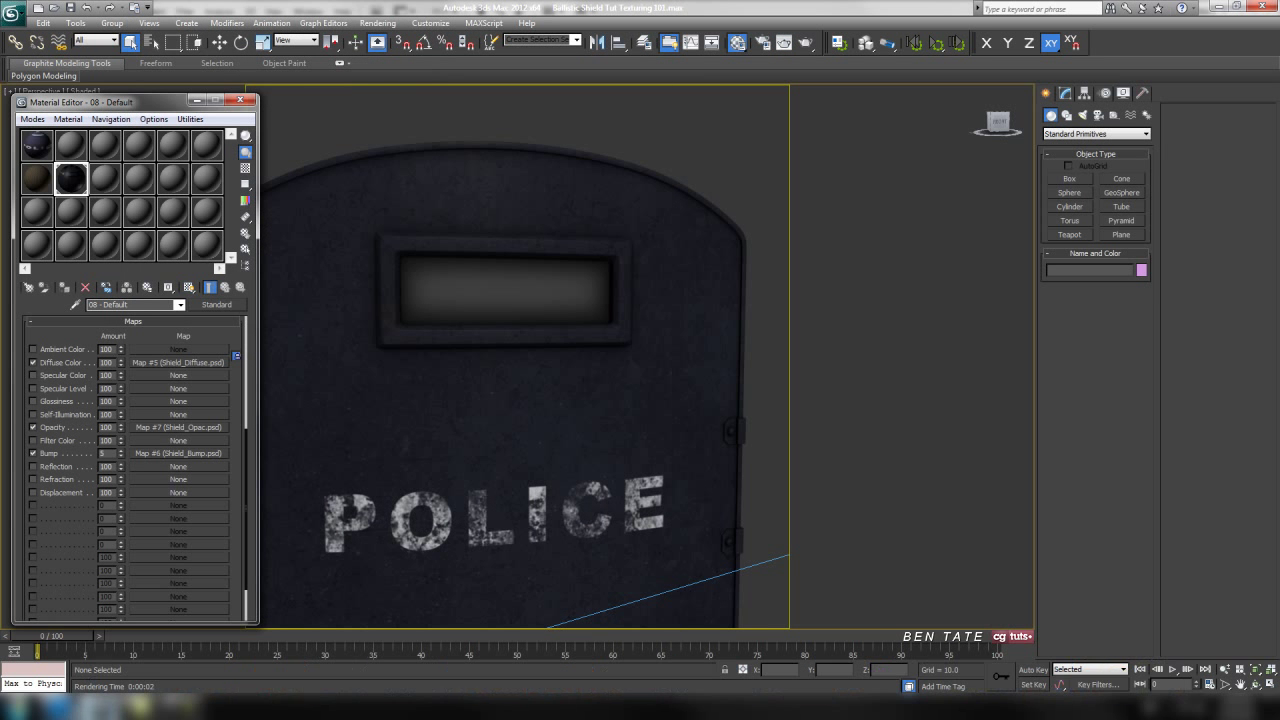
- Switch to Photoshop, fill the Glass layer's rectangle with dark grey #2e2e2e, and save Shield_Opac.psd
click(277, 680)
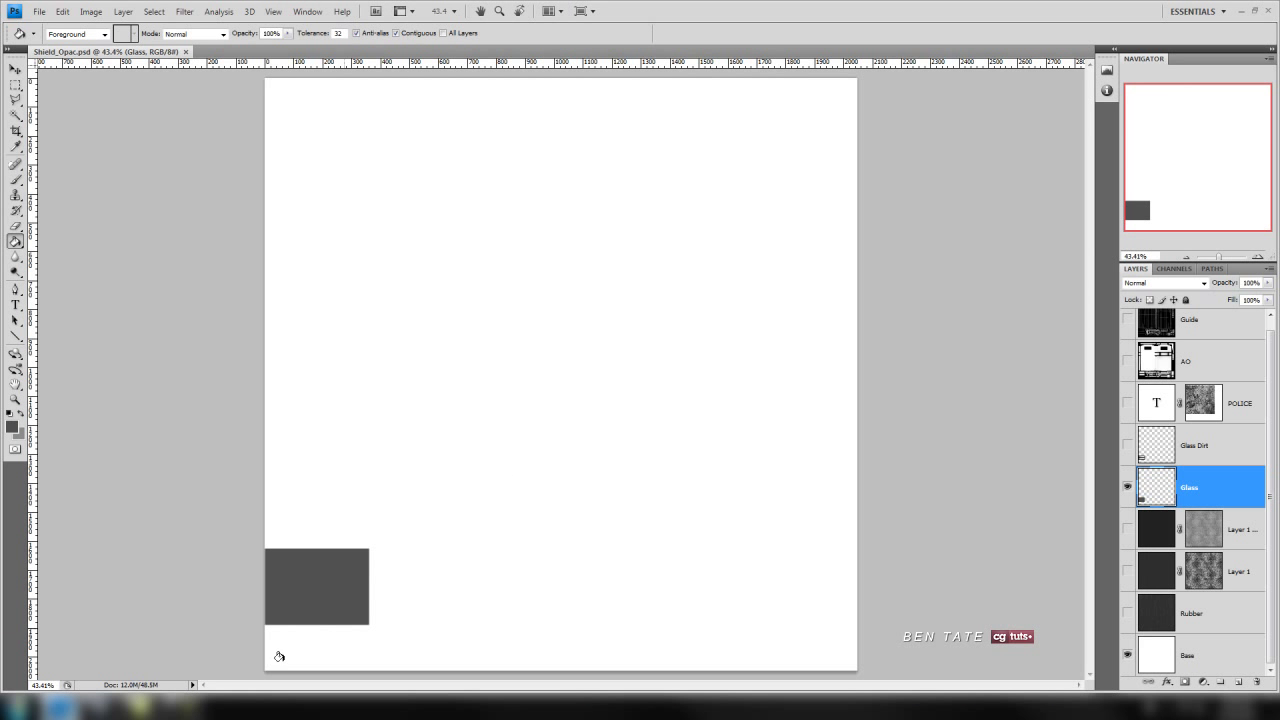
click(11, 428)
drag(455, 302, 452, 317)
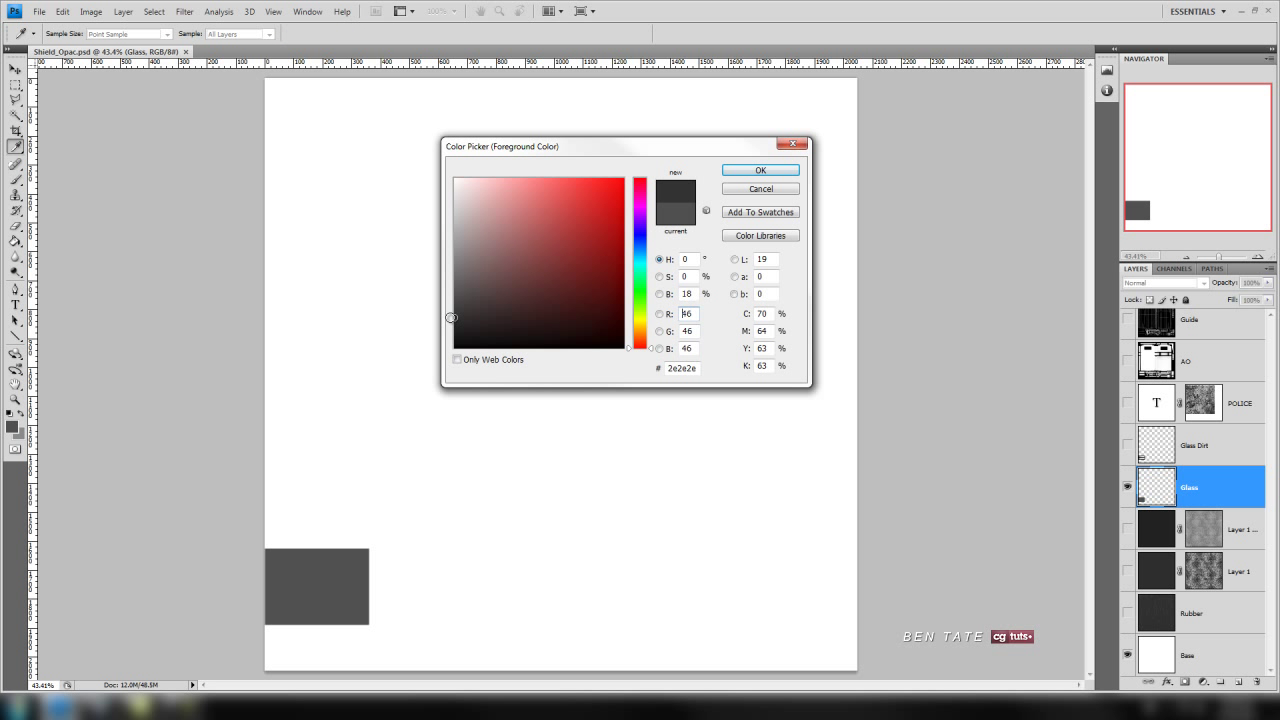
click(760, 170)
key(g)
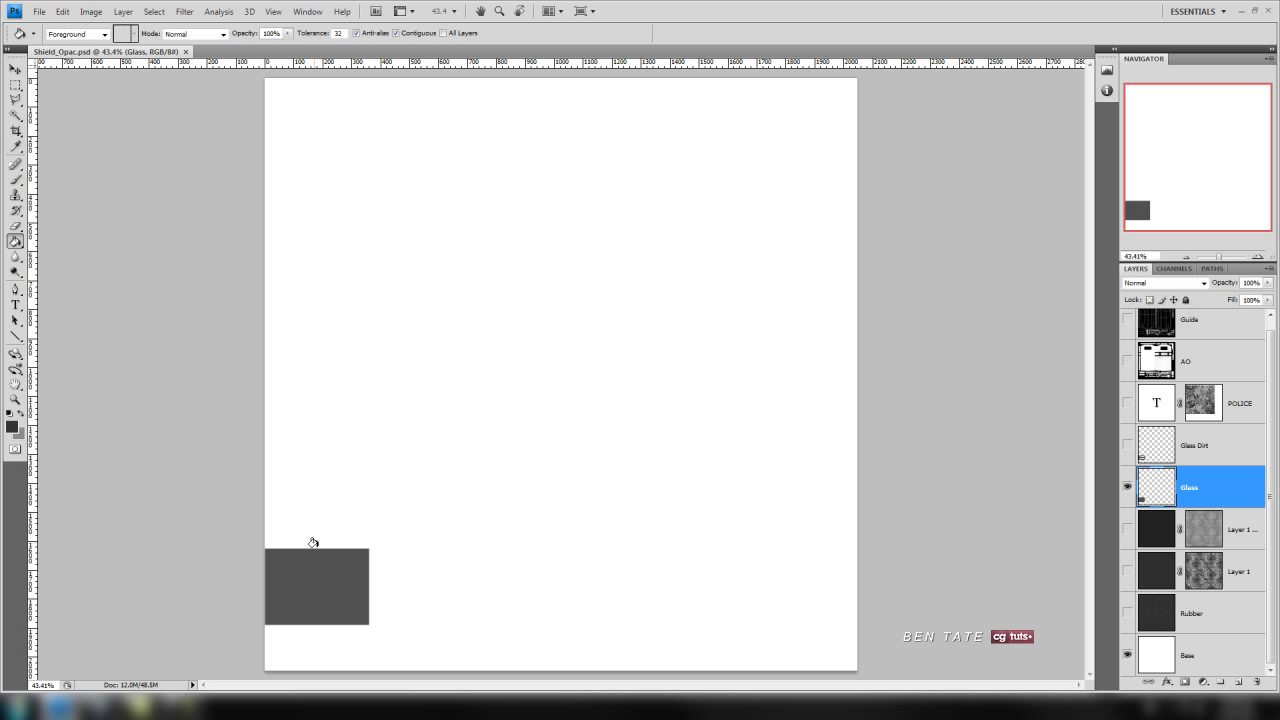
click(329, 577)
click(39, 11)
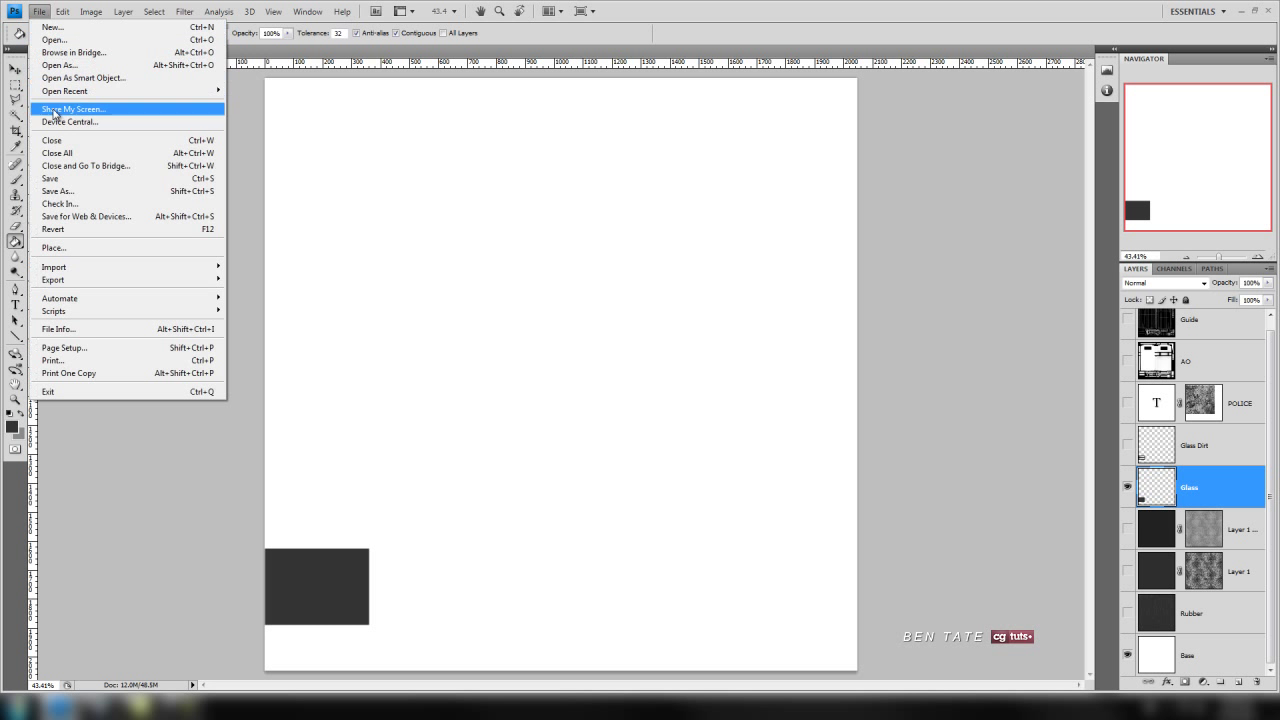
click(80, 177)
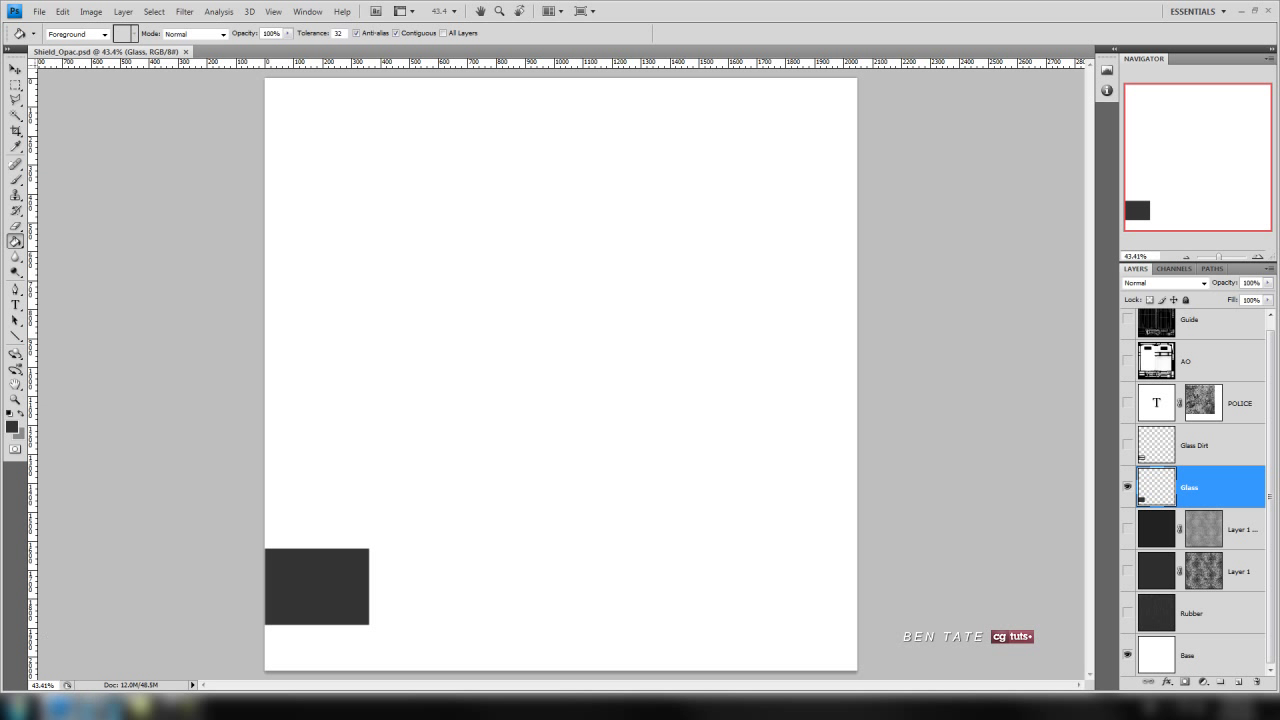
- Switch to 3ds Max and render the POLICE side close up and again from farther away to check the glass
click(110, 708)
middle_drag(654, 420, 653, 397)
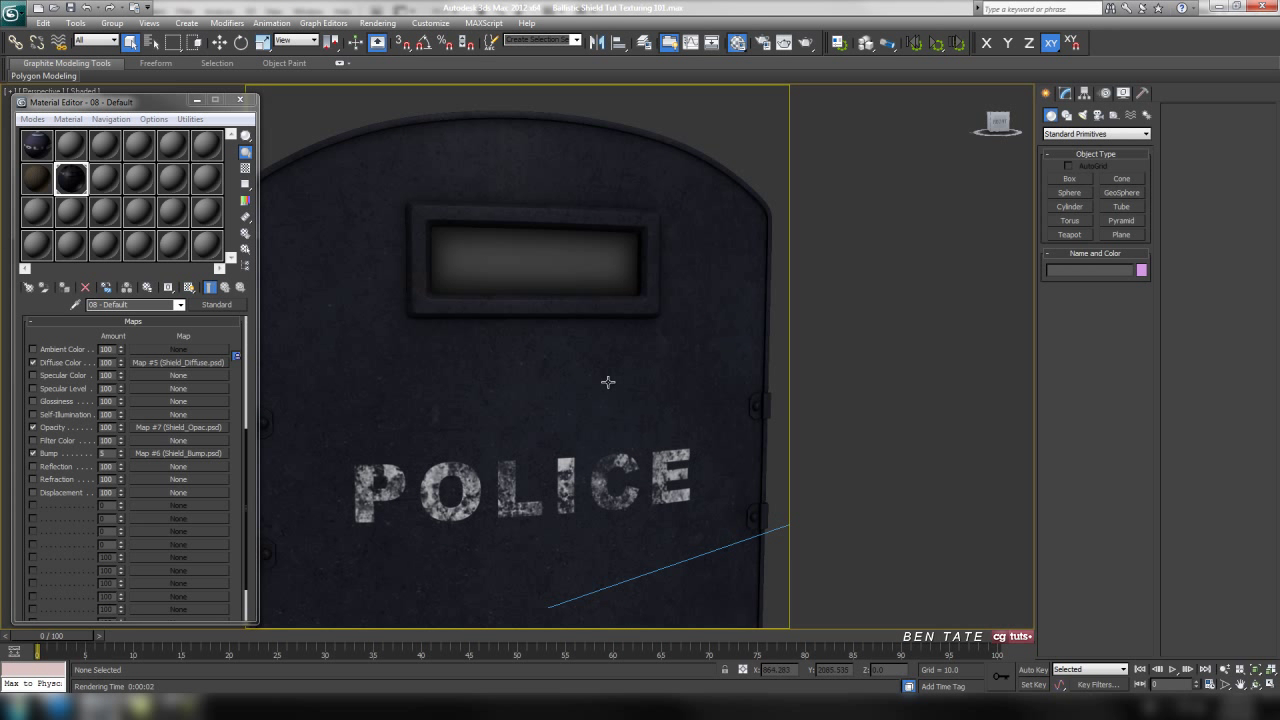
key(shift+q)
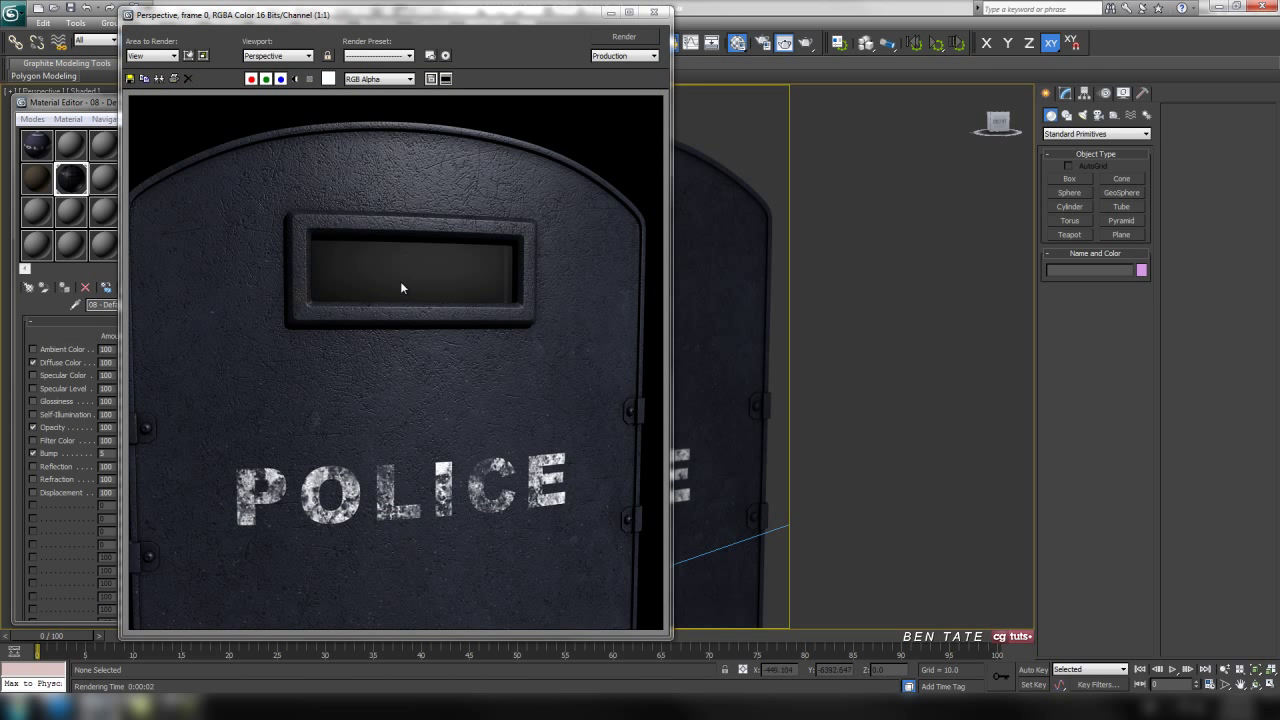
click(653, 12)
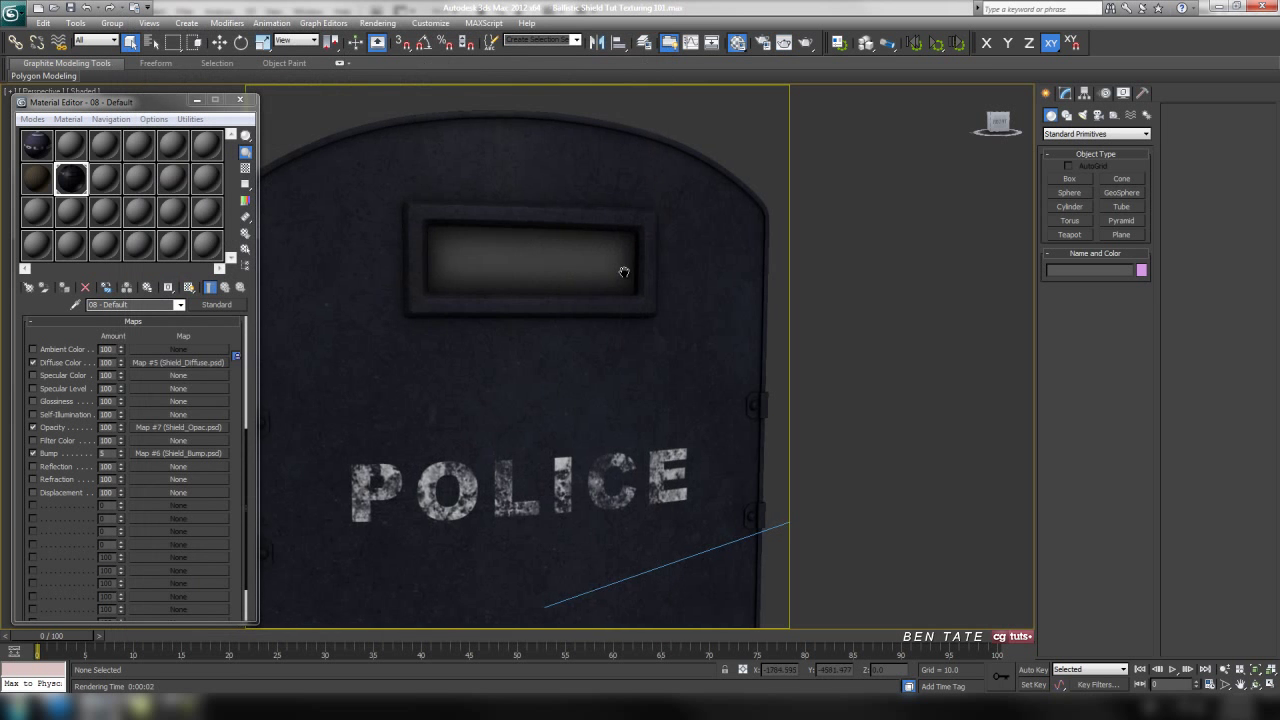
scroll(624, 272, down, 5)
alt+middle_drag(608, 317, 633, 198)
key(shift+q)
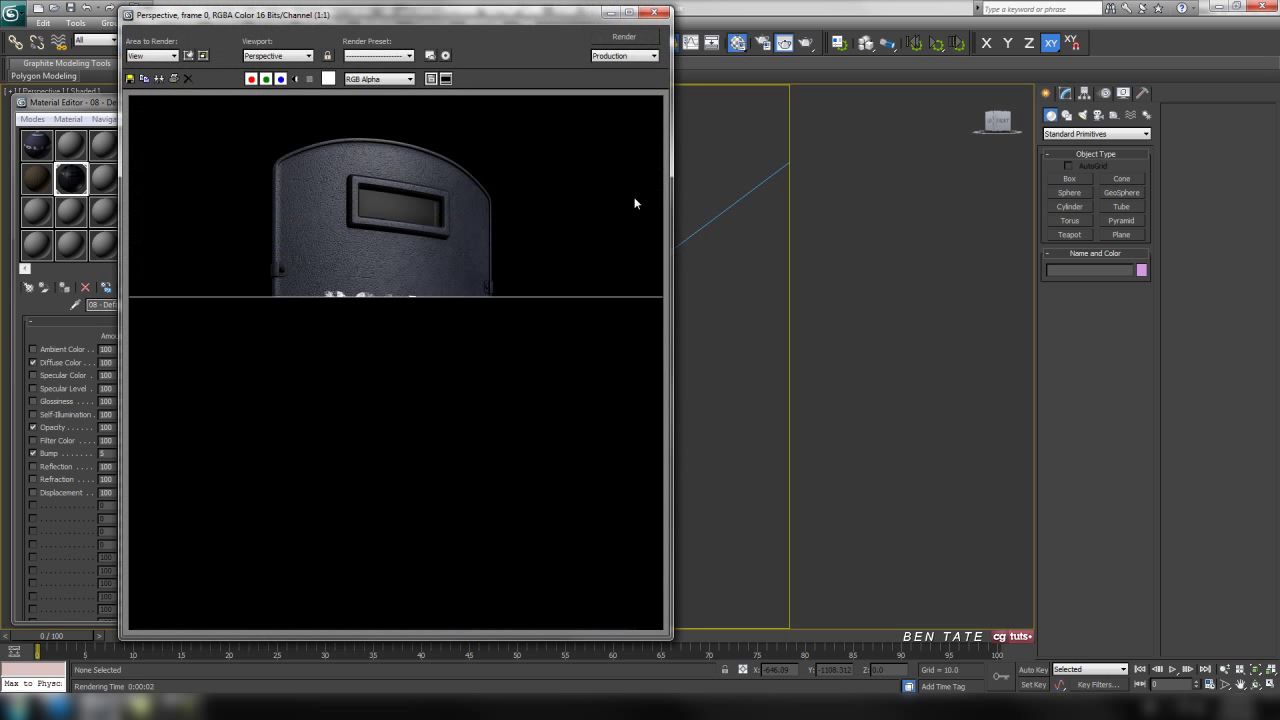
click(653, 12)
- Render the handle side of the shield from two different angles to check the window, and close the render
alt+middle_drag(571, 397, 648, 357)
key(shift+q)
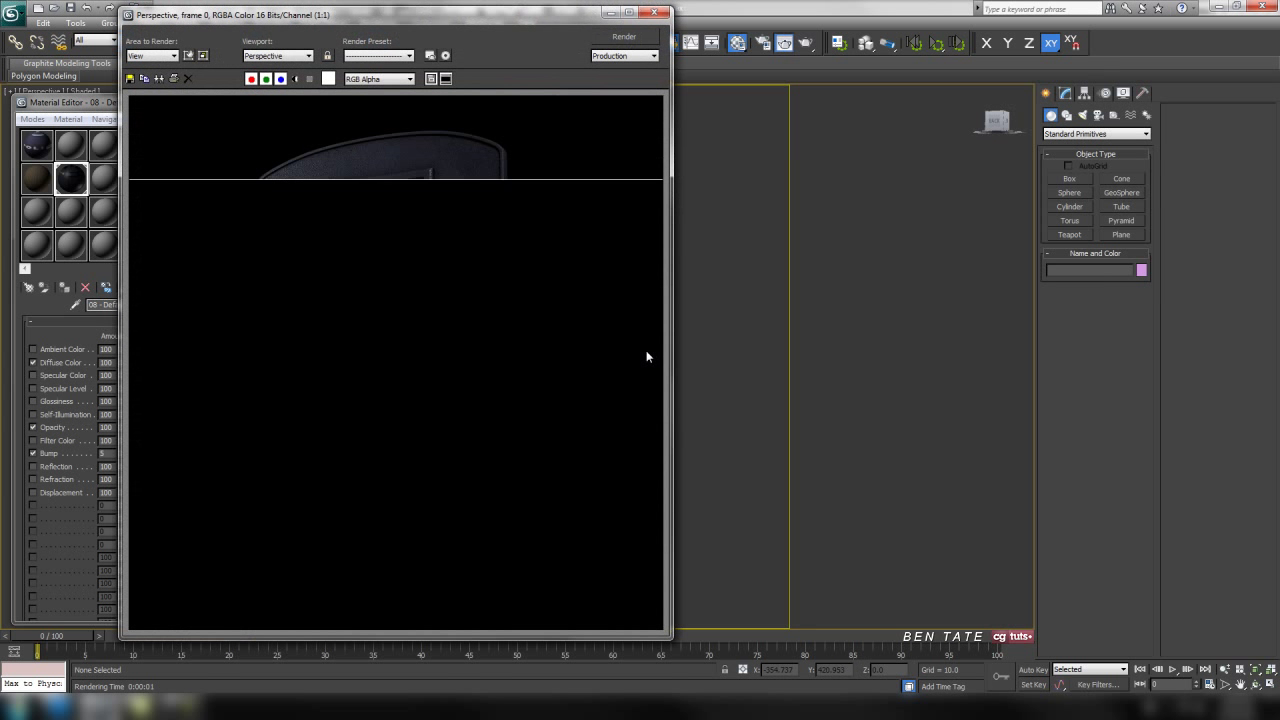
click(653, 12)
alt+middle_drag(546, 297, 624, 308)
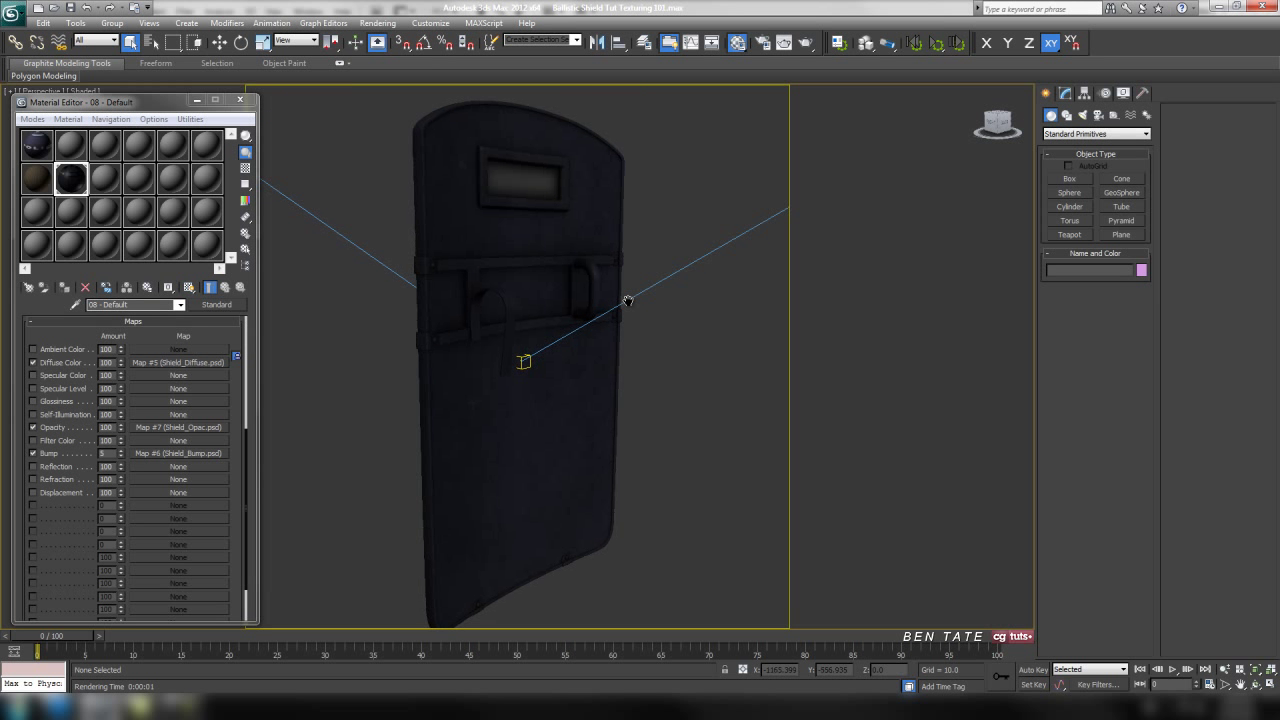
key(shift+q)
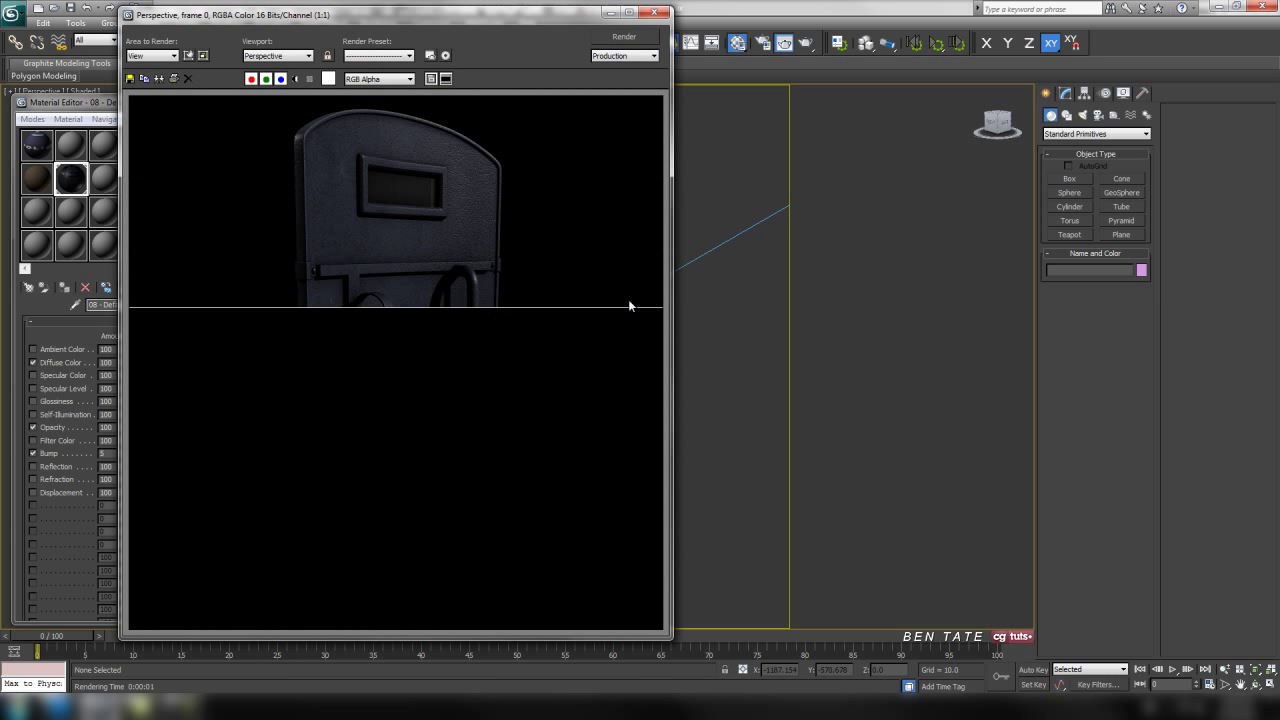
click(653, 12)
- Turn the shield back to its POLICE side and switch to the Shield_Opac document in Photoshop
alt+middle_drag(623, 294, 569, 322)
alt+middle_drag(530, 210, 520, 230)
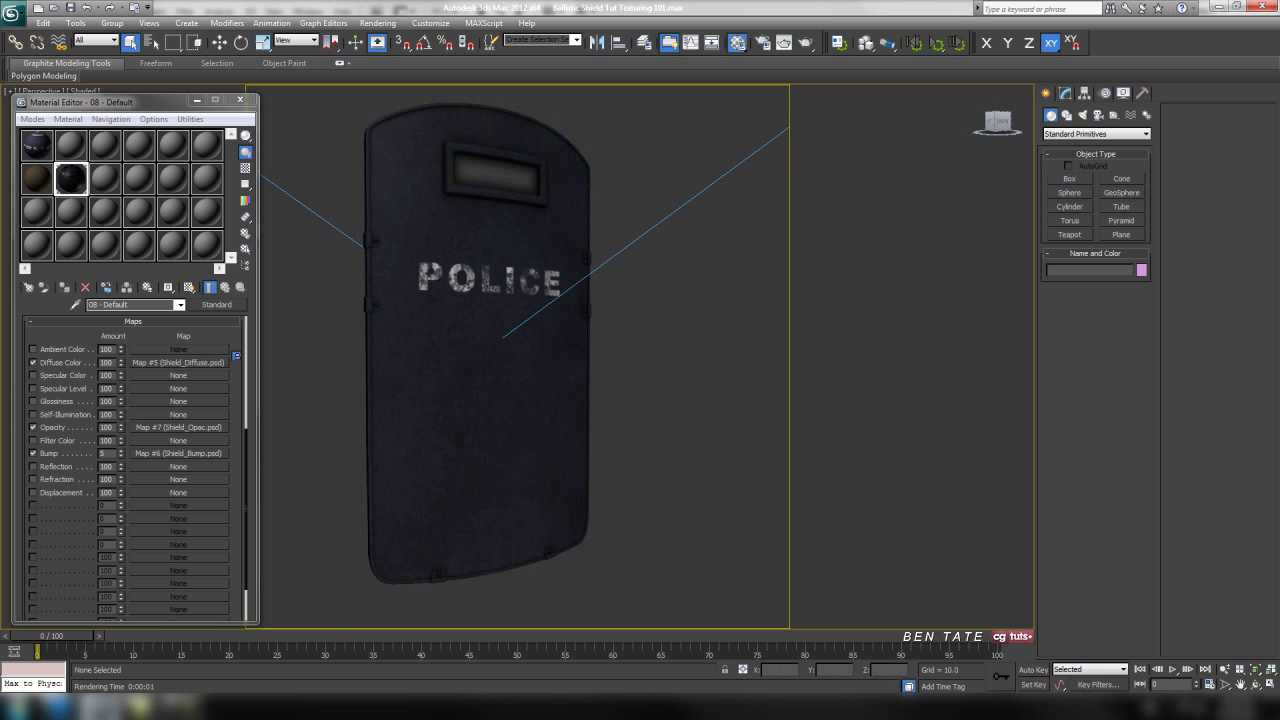
click(55, 708)
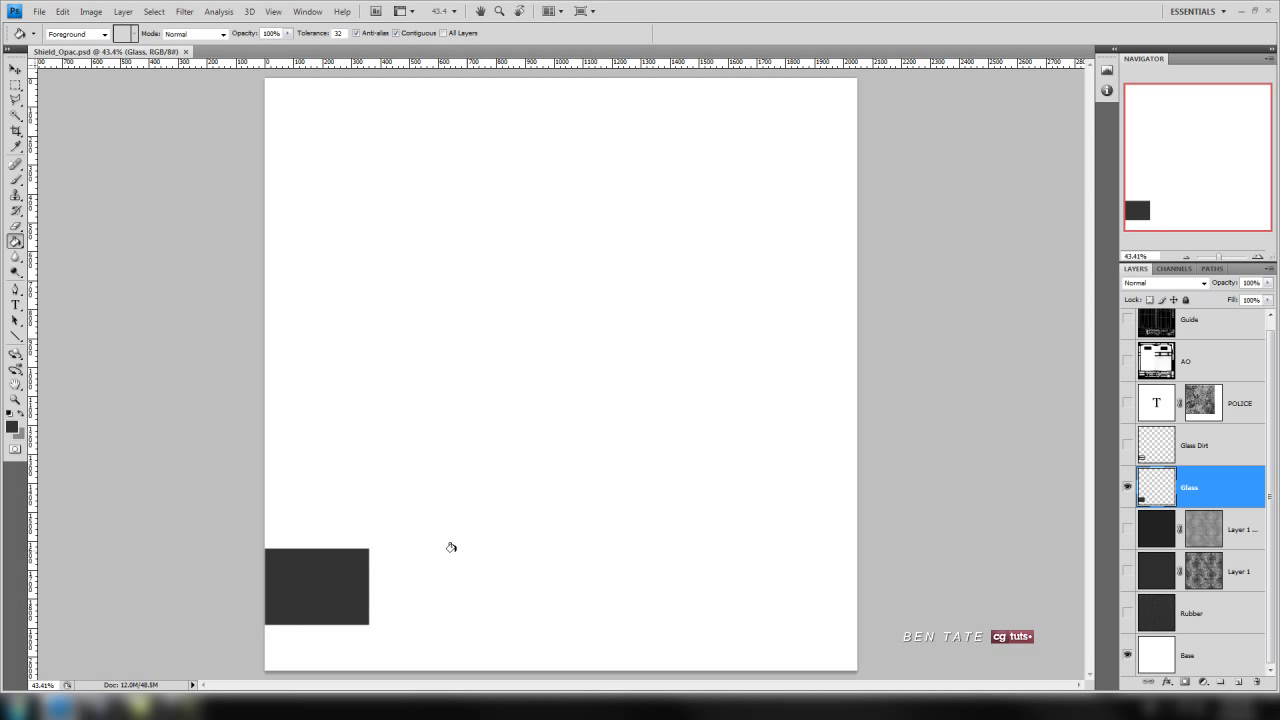